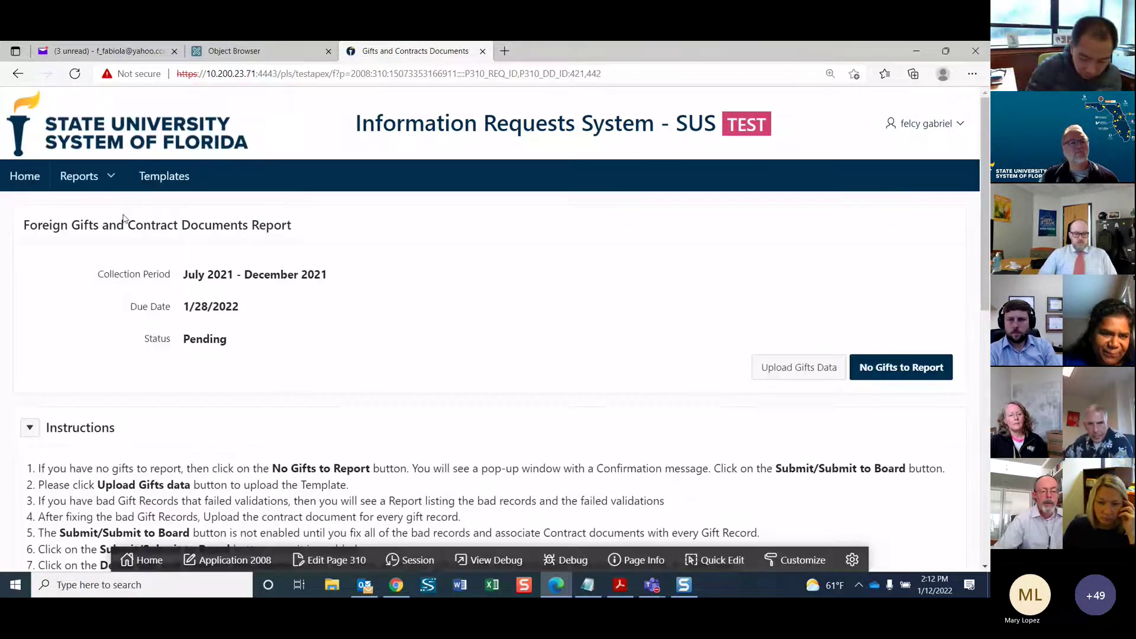
# Download the Foreign Gifts and Contracts template from the Templates page and open it in Excel.
pyautogui.click(170, 178)
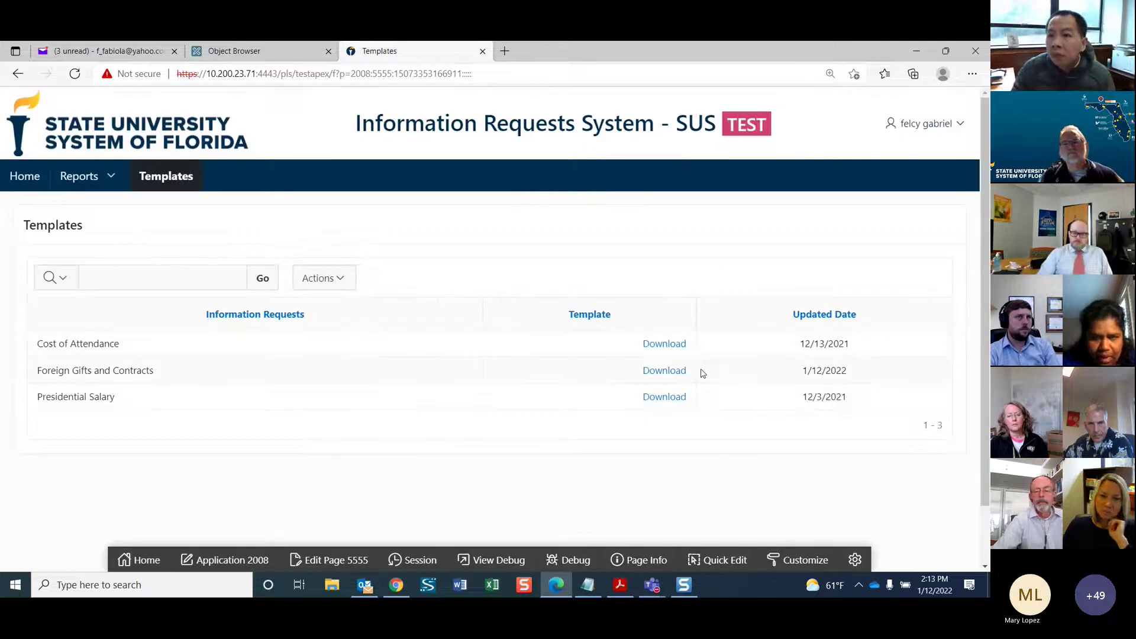
pyautogui.click(675, 375)
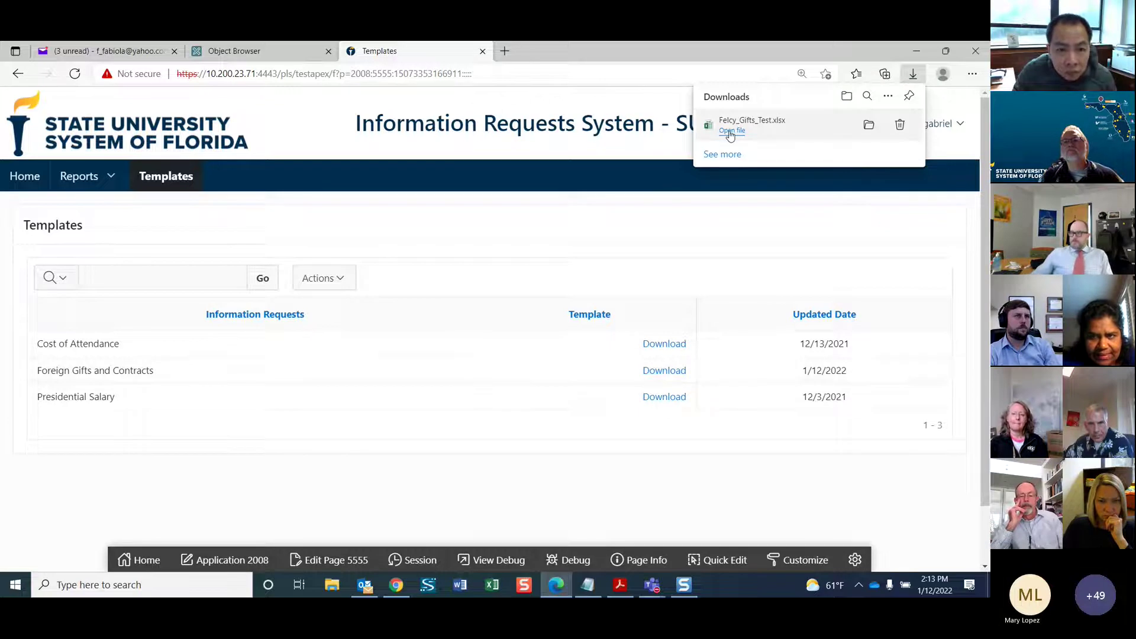
pyautogui.click(731, 131)
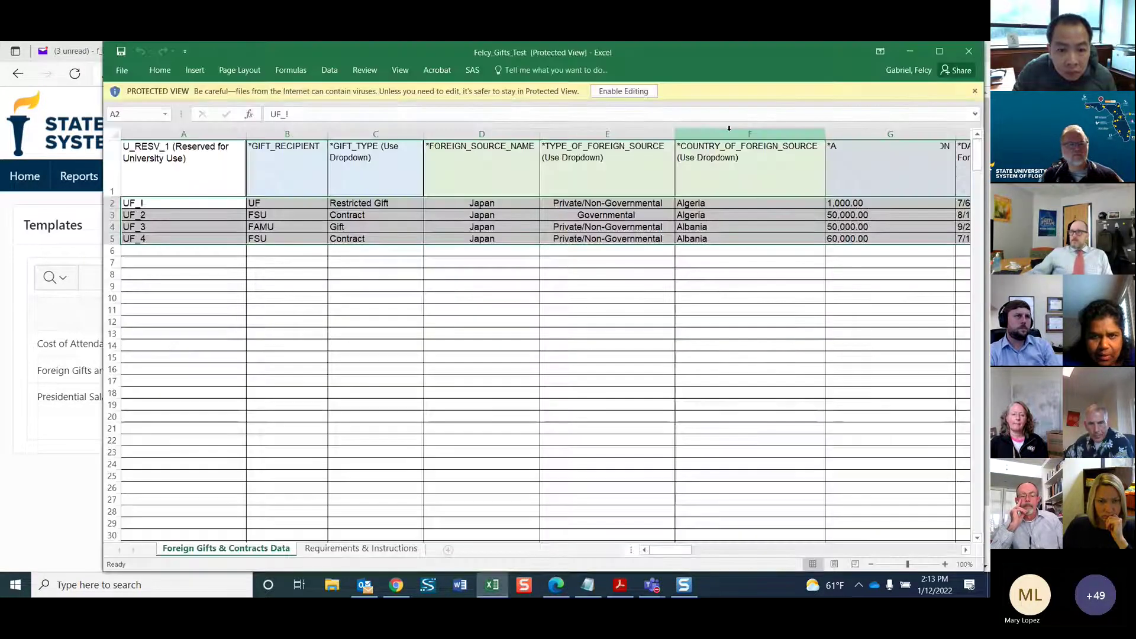
# Enable editing on the gifts workbook, dismiss the circular-reference warning, and maximize the window.
pyautogui.click(628, 91)
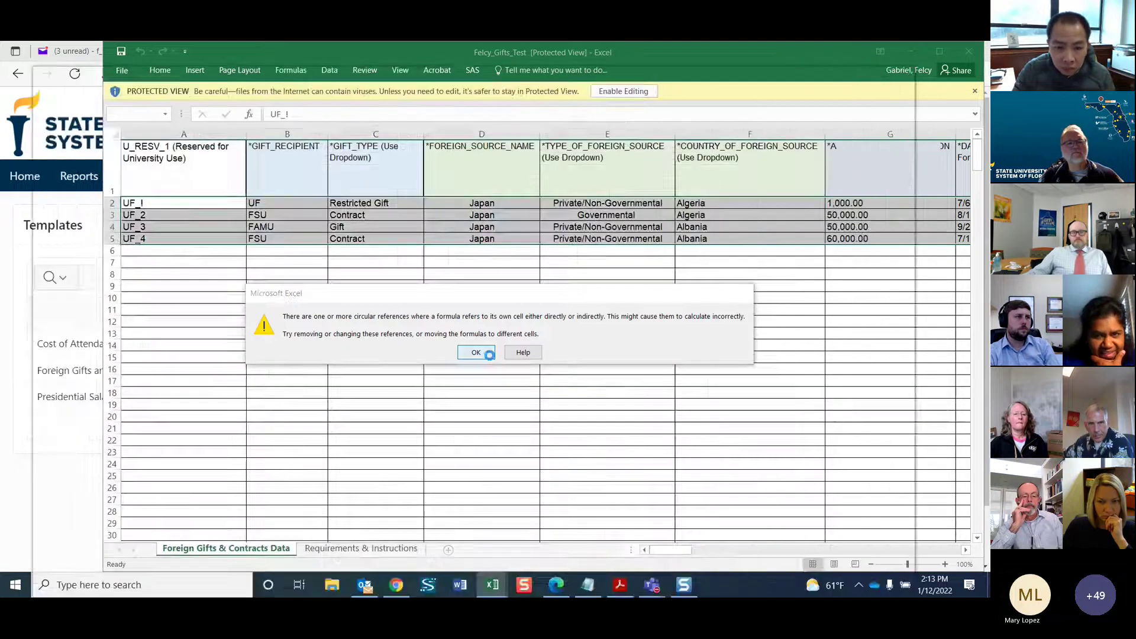
pyautogui.click(490, 355)
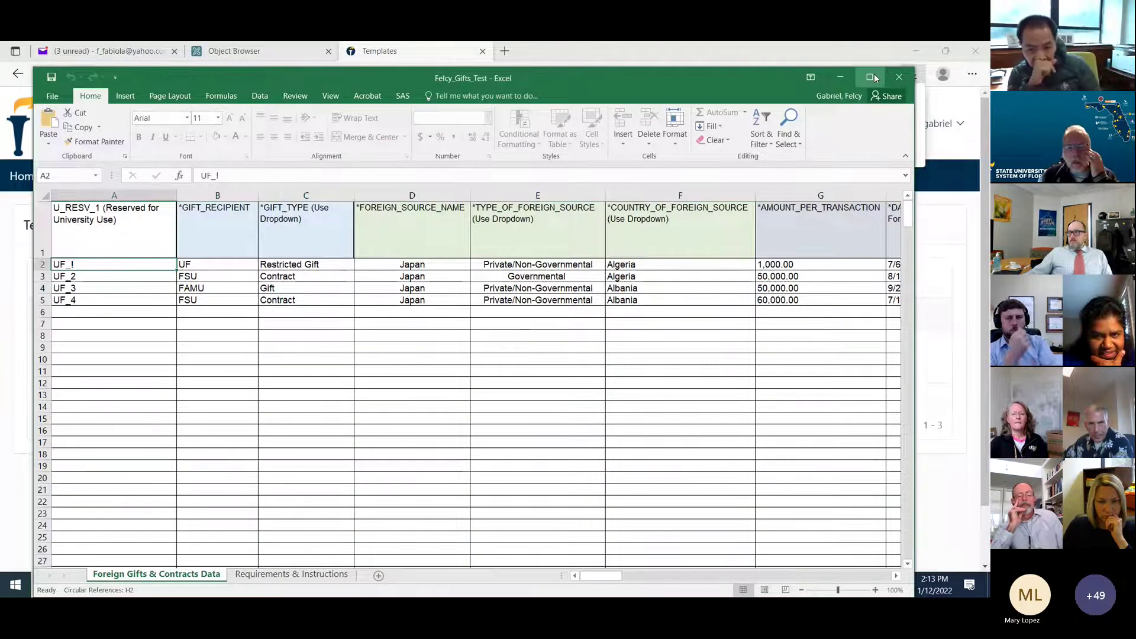
pyautogui.press('super+Up')
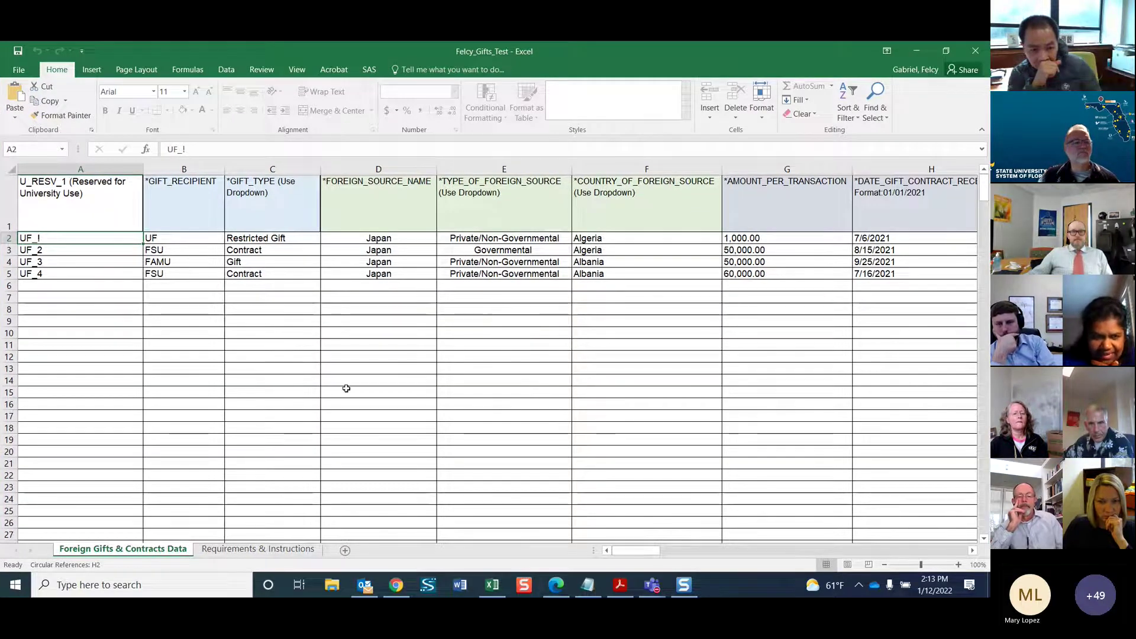
# Switch to the Requirements & Instructions sheet and scroll through the reporting rules.
pyautogui.click(276, 549)
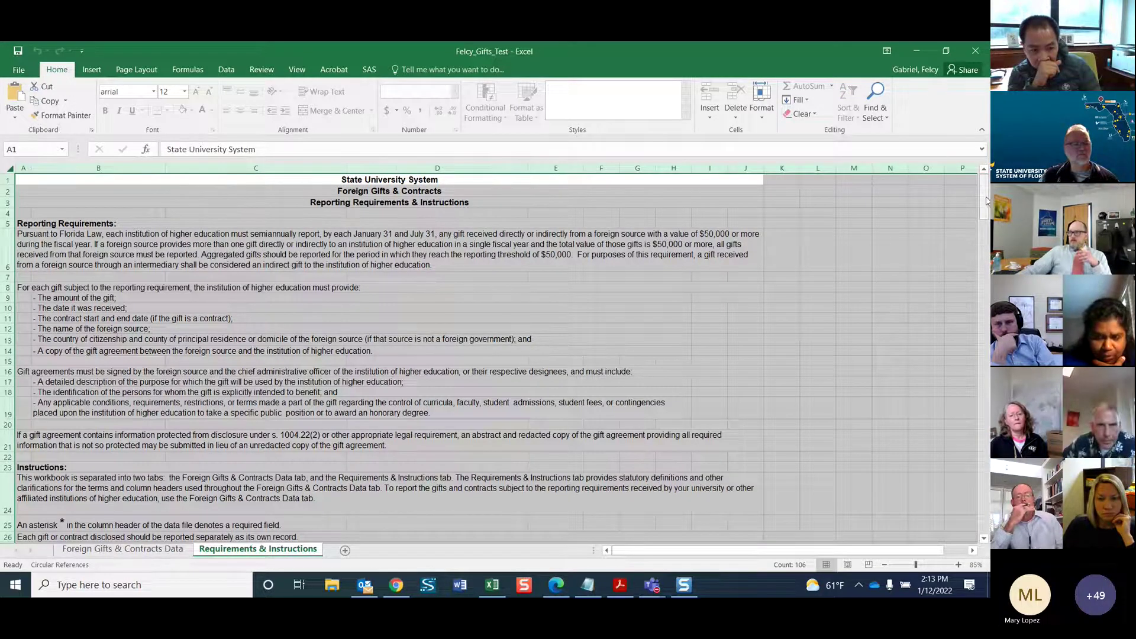
pyautogui.moveTo(988, 206); pyautogui.dragTo(953, 189)
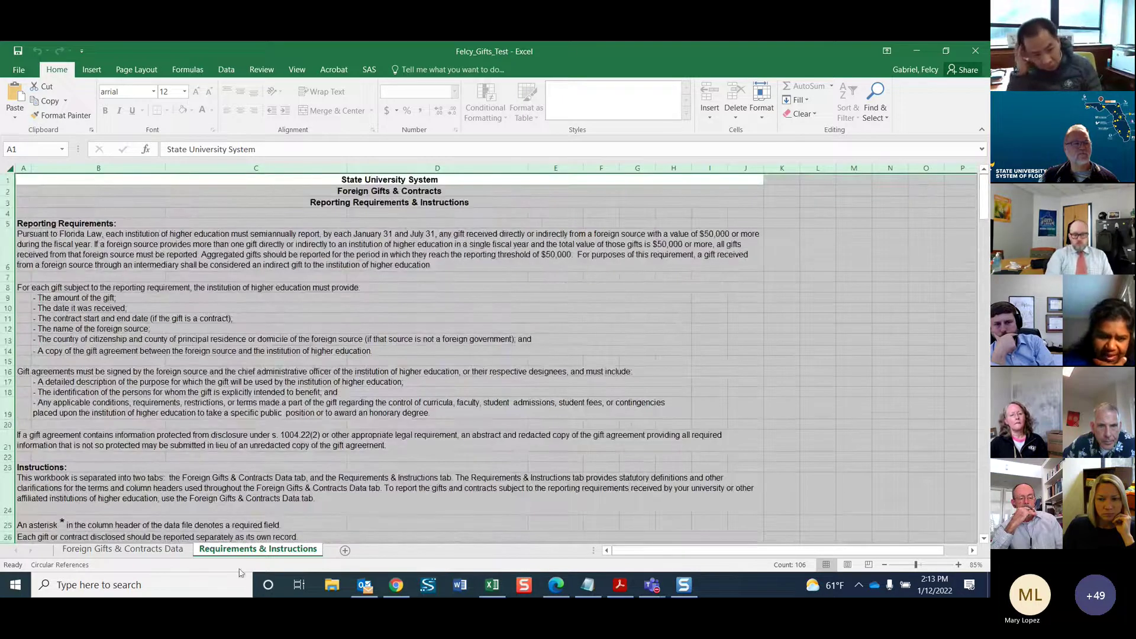
# Go back to the Foreign Gifts & Contracts Data sheet with the four sample gift rows.
pyautogui.click(159, 552)
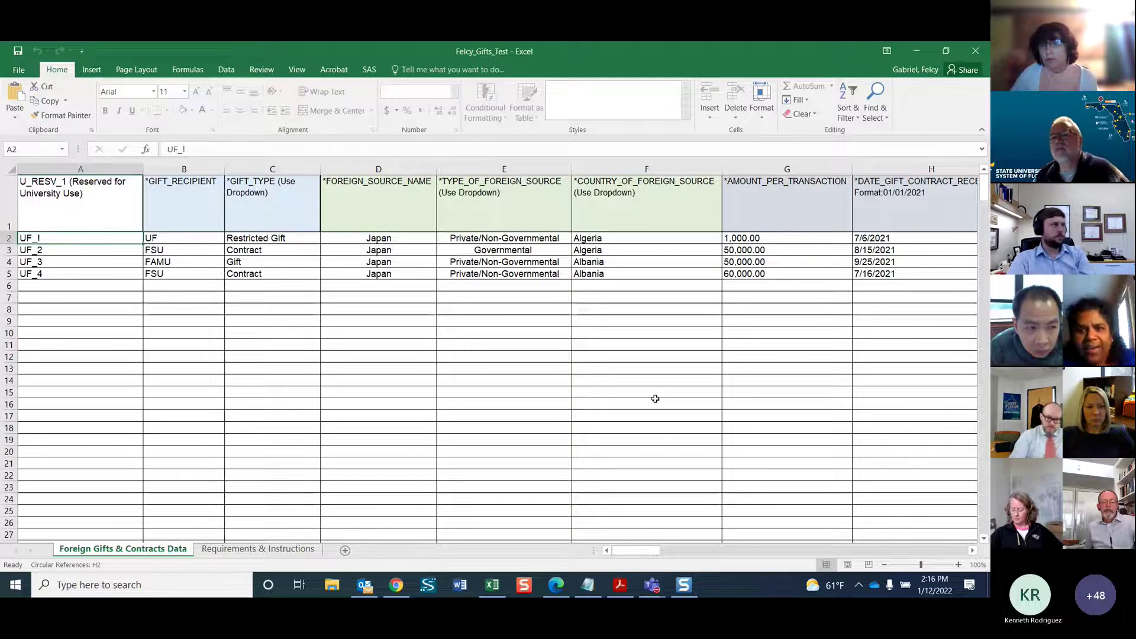
# Switch from Excel back to the browser's Templates page with Alt+Tab.
pyautogui.hotkey('alt', 'Tab')
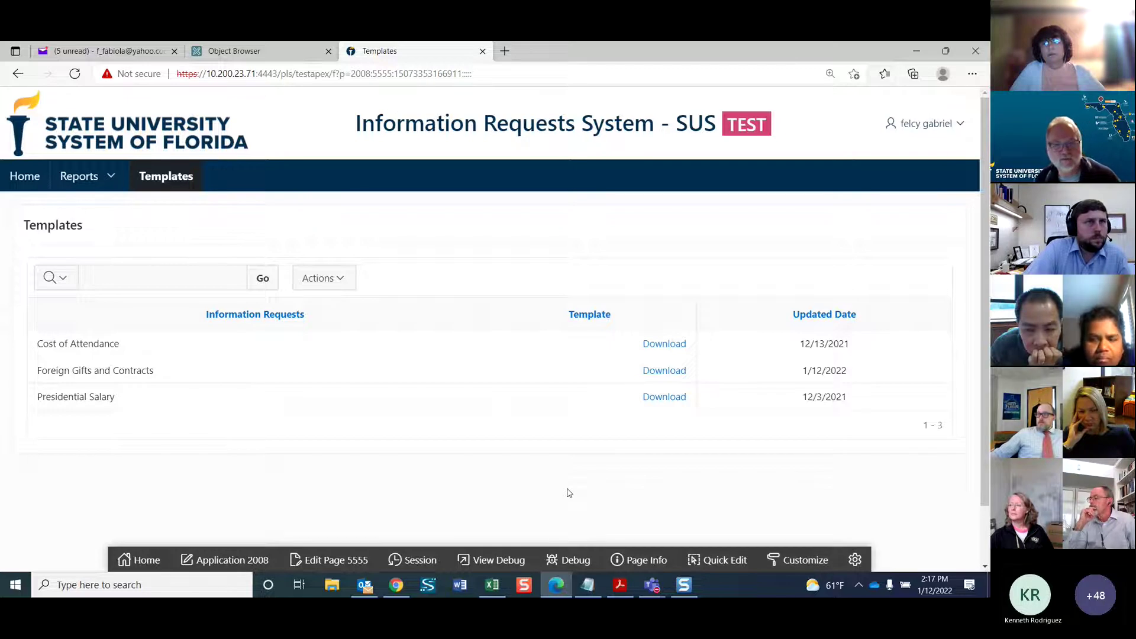
# View the home page's pending Foreign Gifts and Contracts request, then bring the Excel workbook back.
pyautogui.click(18, 177)
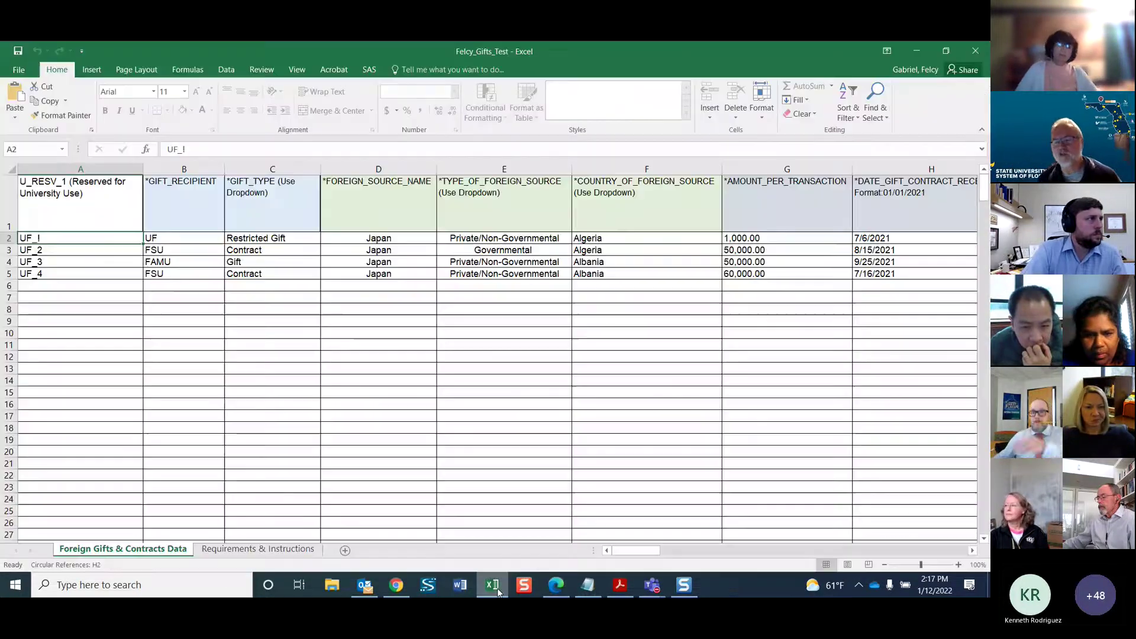
pyautogui.click(492, 585)
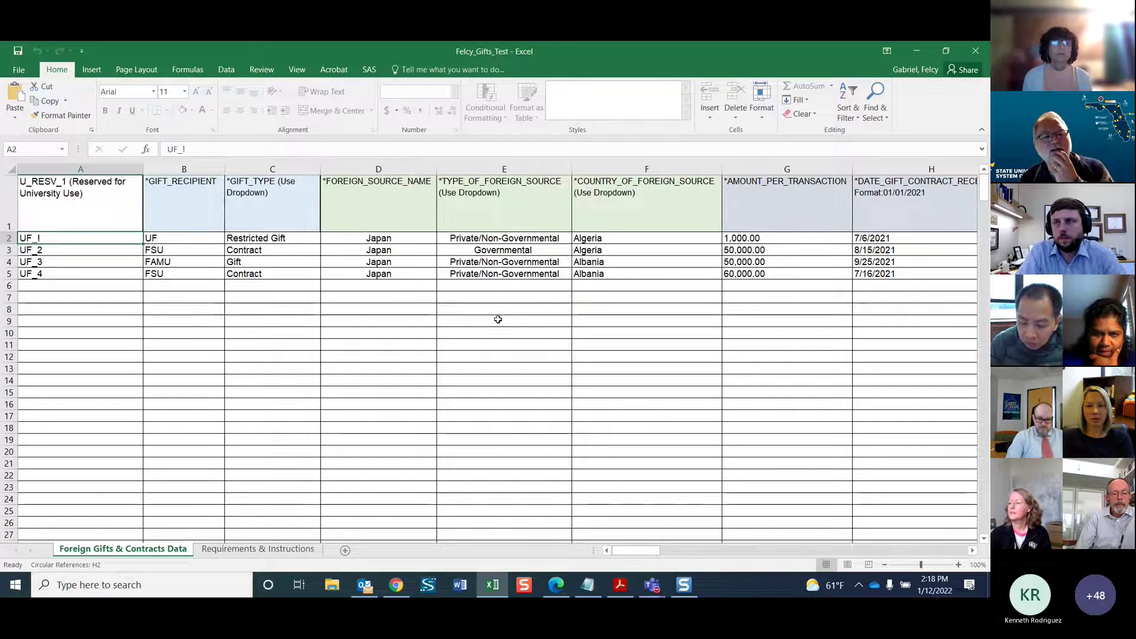
pyautogui.click(656, 239)
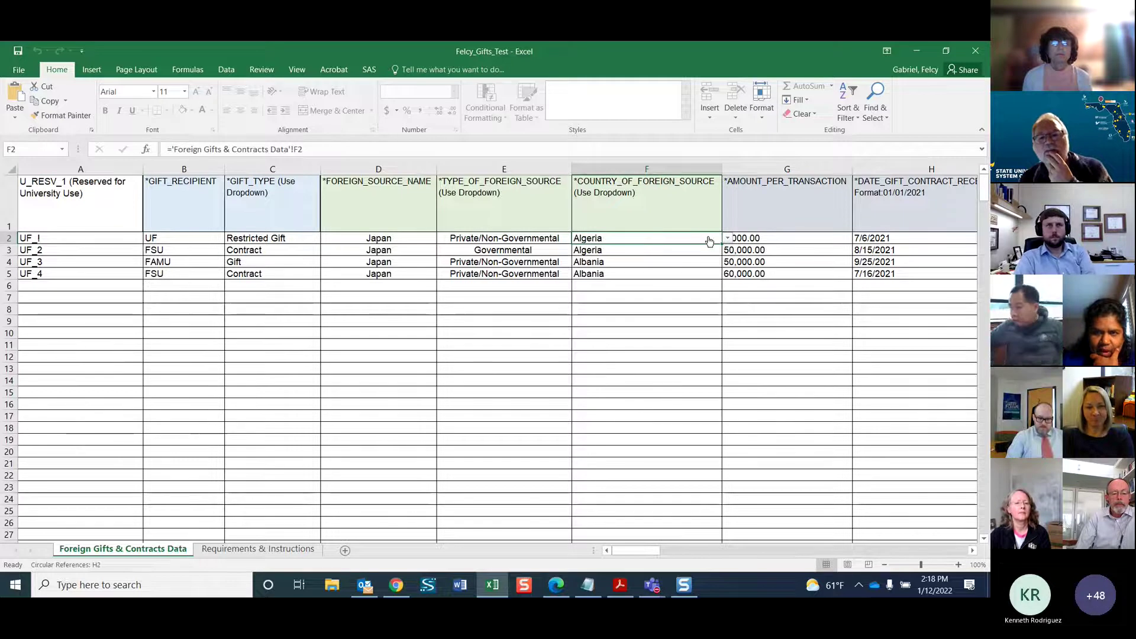
pyautogui.click(727, 238)
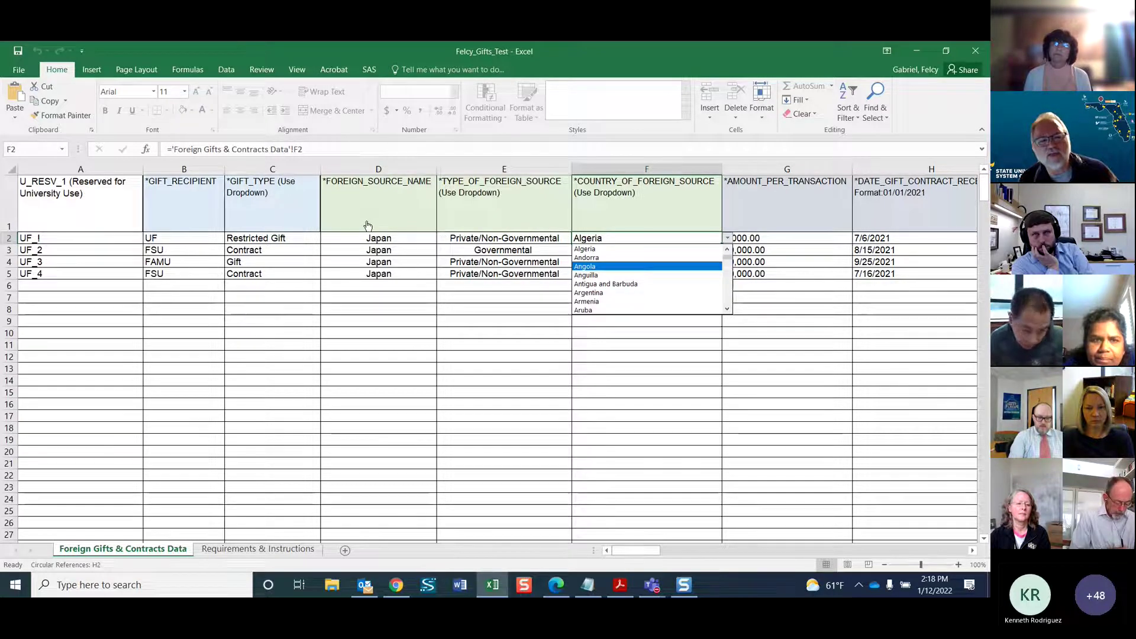
pyautogui.press('Escape')
pyautogui.click(564, 251)
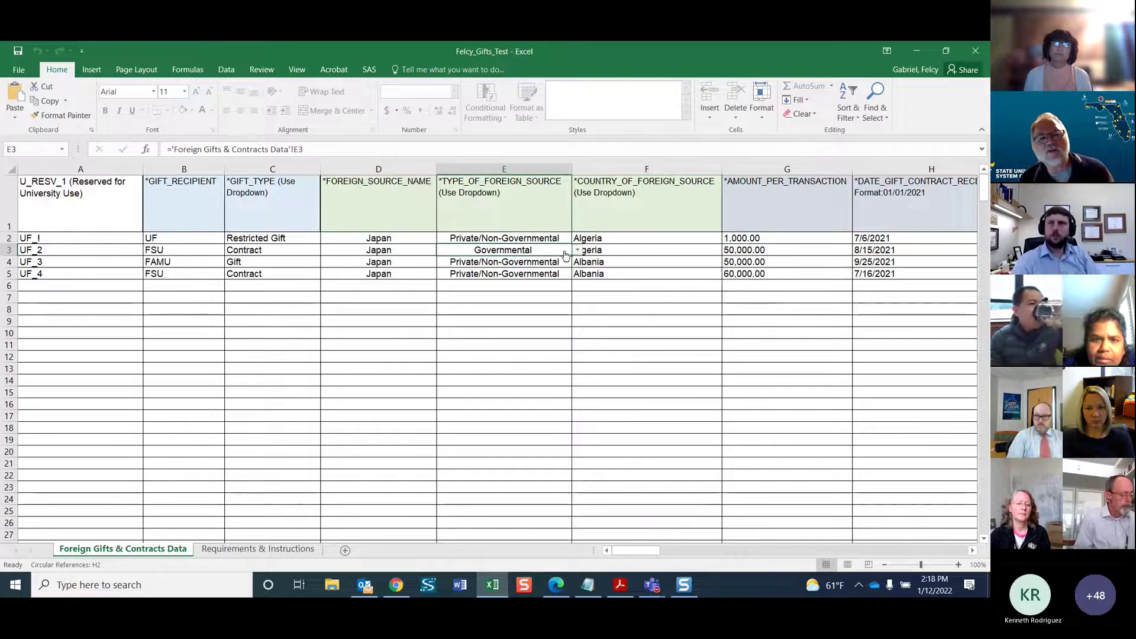
pyautogui.hotkey('alt', 'Down')
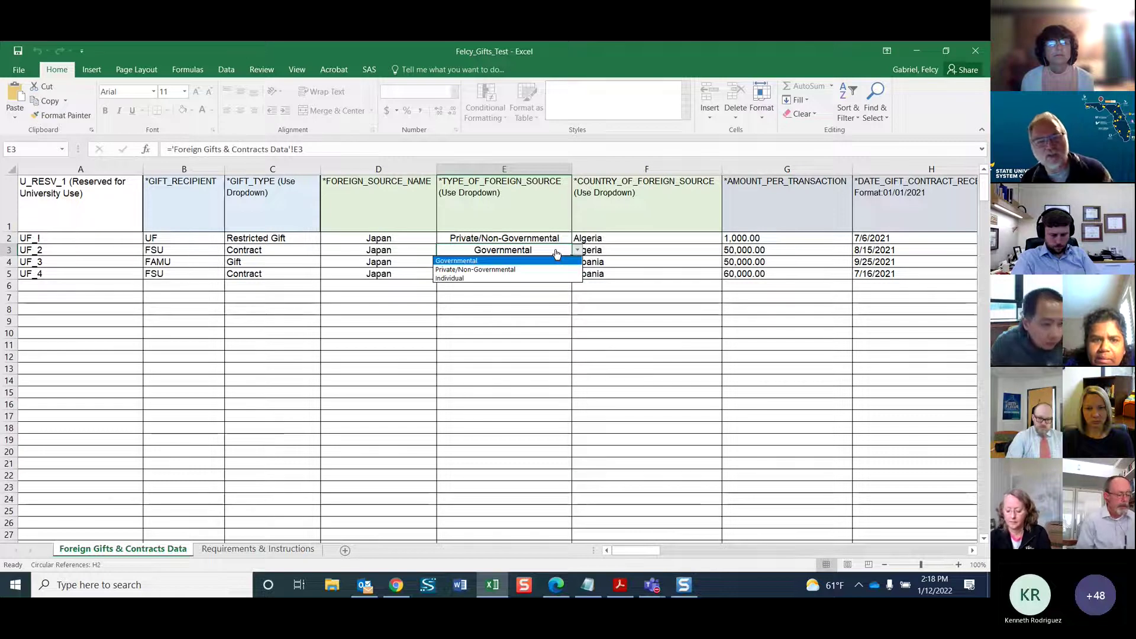
pyautogui.click(556, 261)
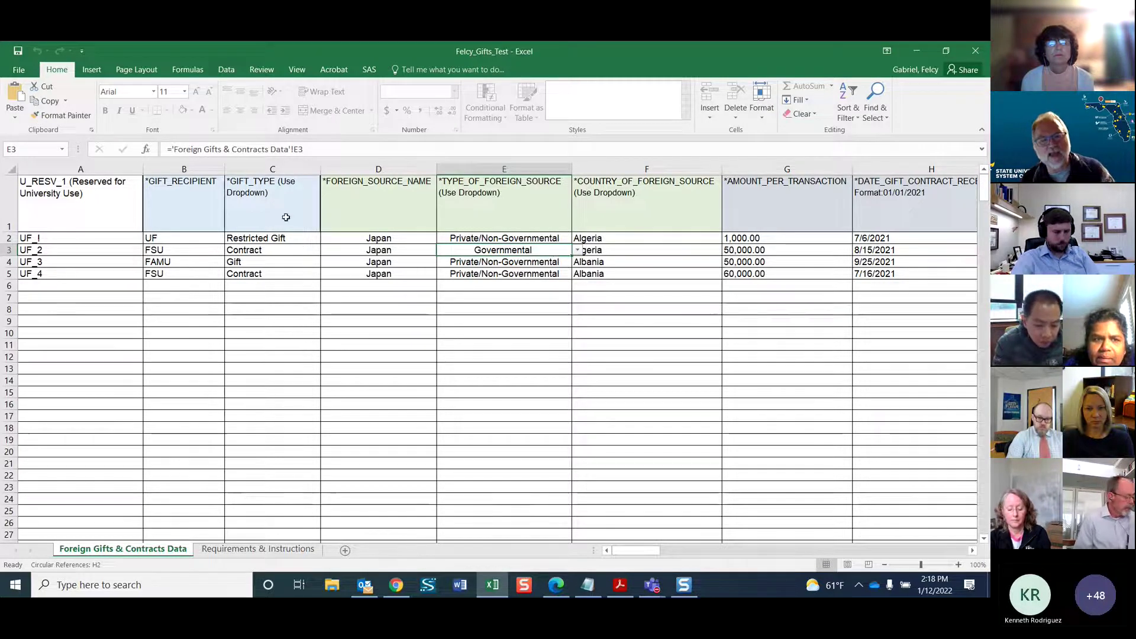
pyautogui.click(303, 250)
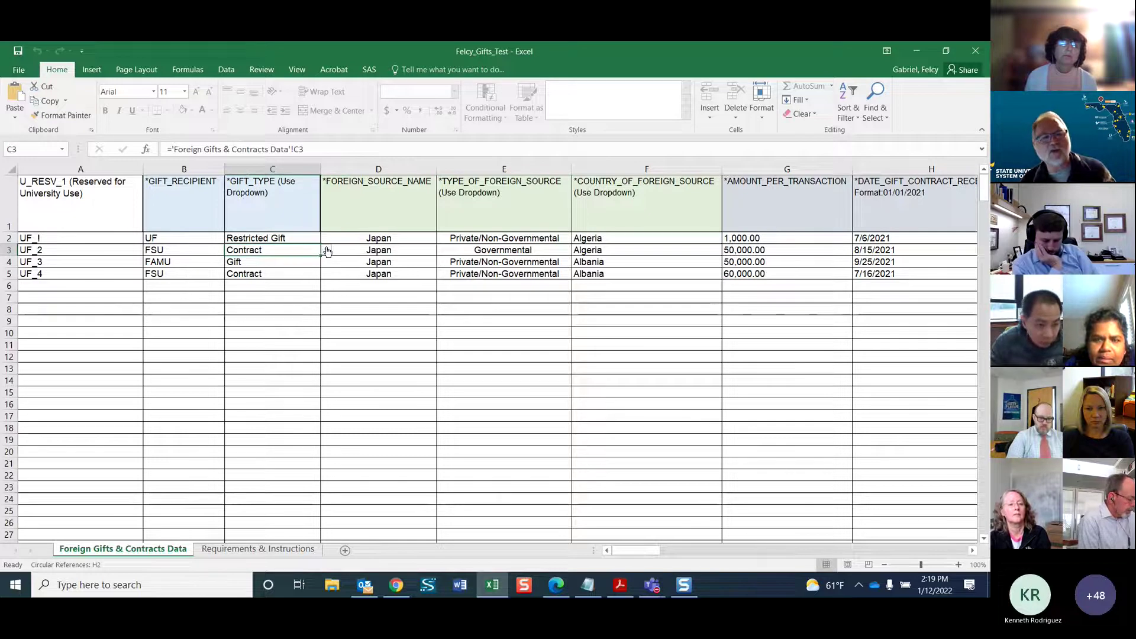
pyautogui.click(326, 250)
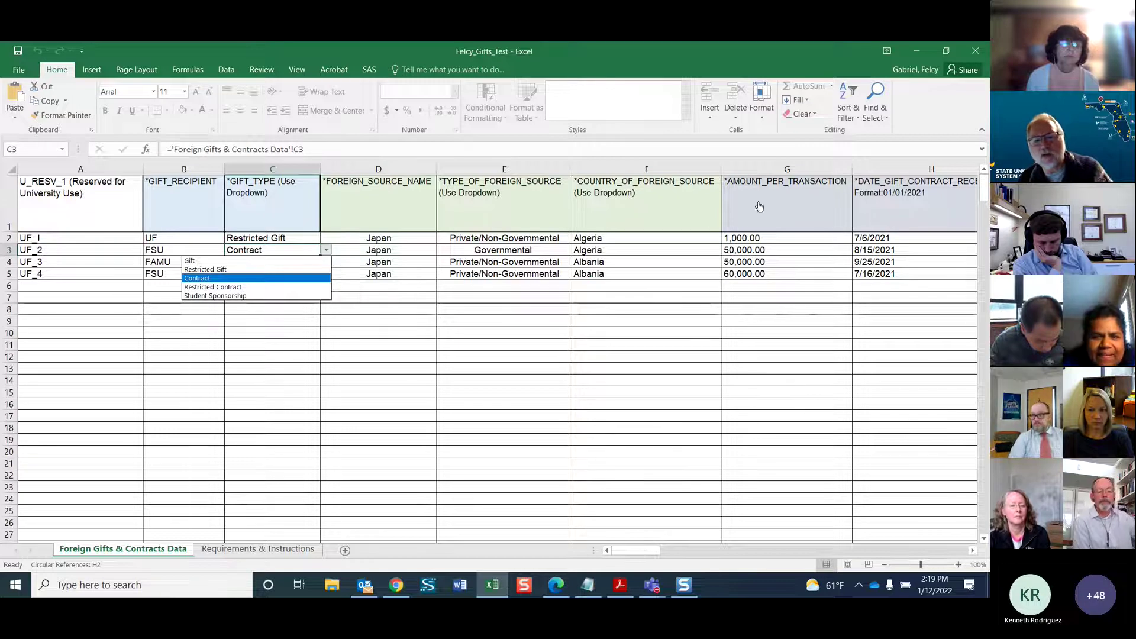
pyautogui.click(631, 554)
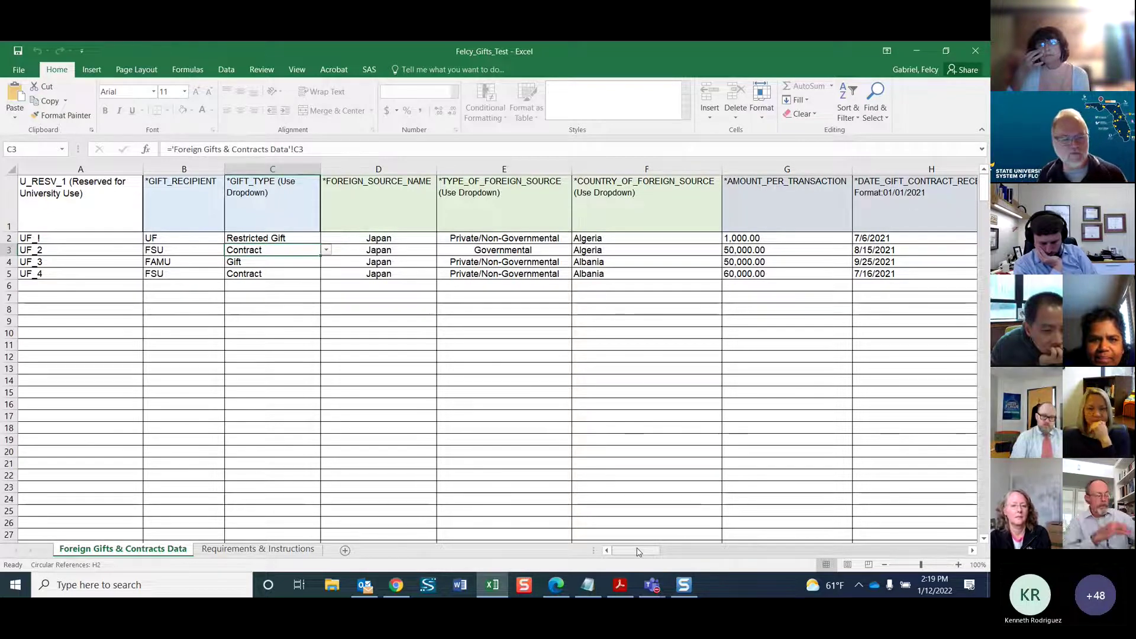
pyautogui.moveTo(628, 560); pyautogui.dragTo(832, 536)
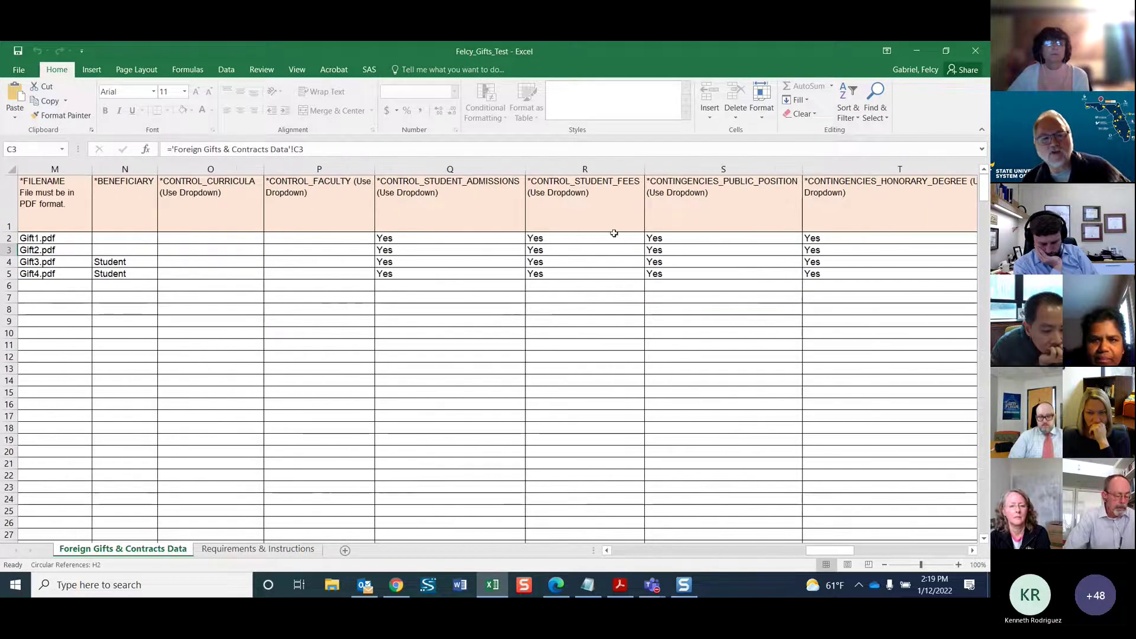
pyautogui.click(612, 238)
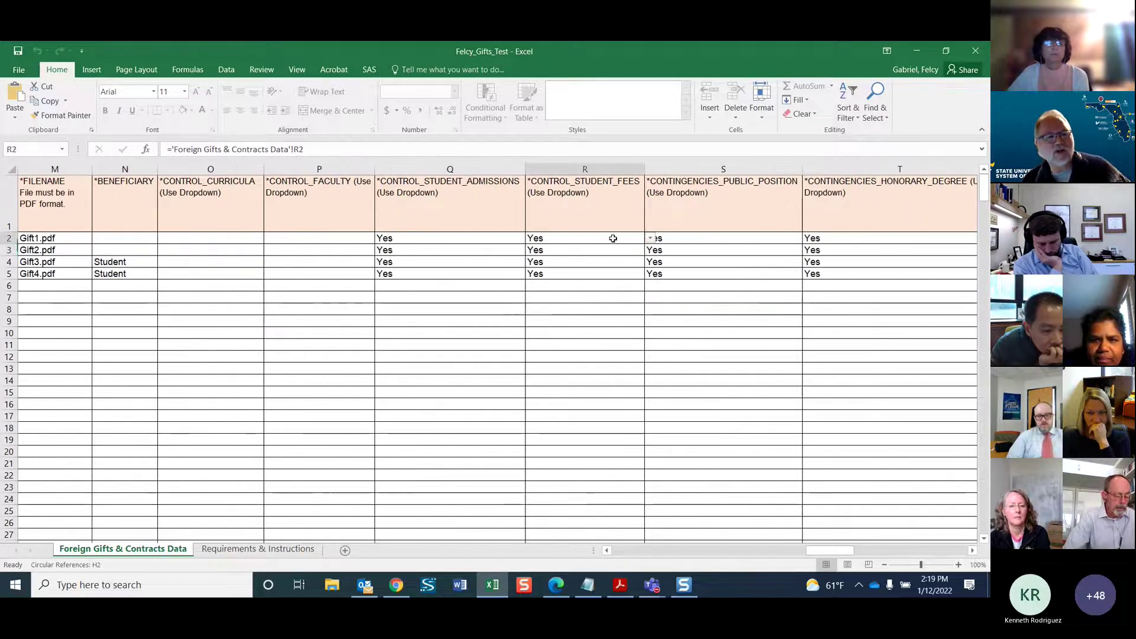
pyautogui.click(650, 238)
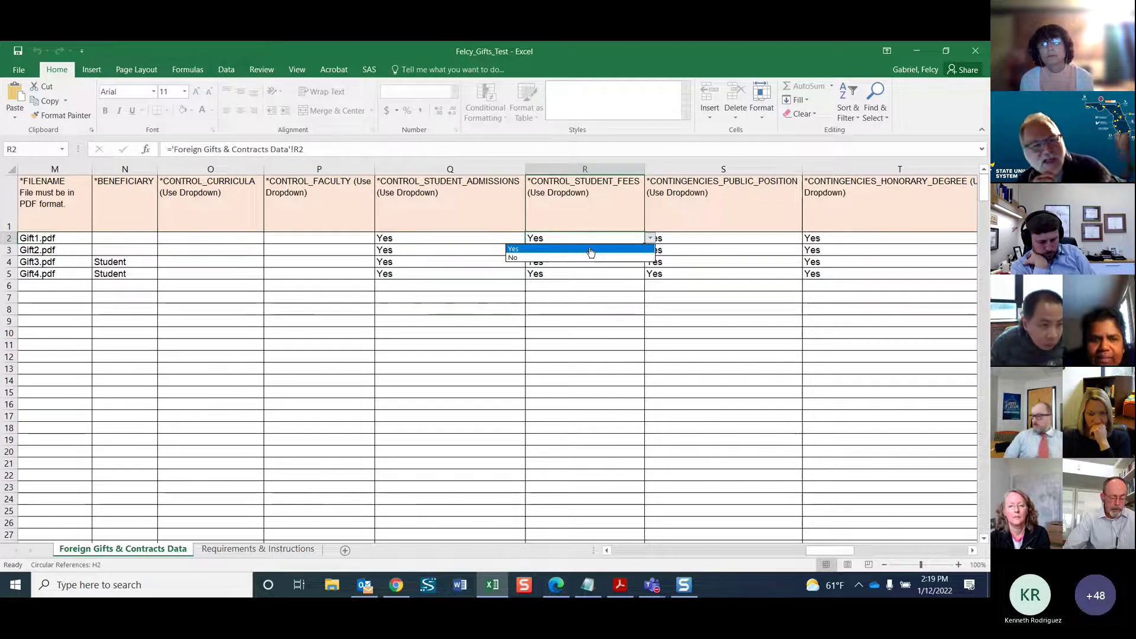
pyautogui.click(336, 245)
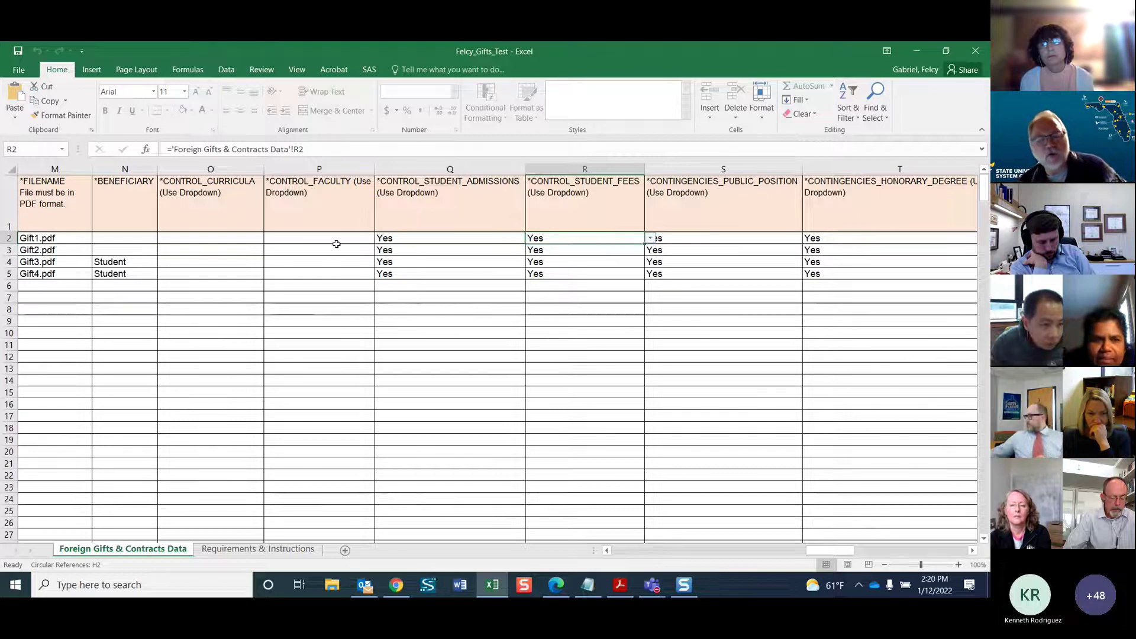
pyautogui.click(335, 255)
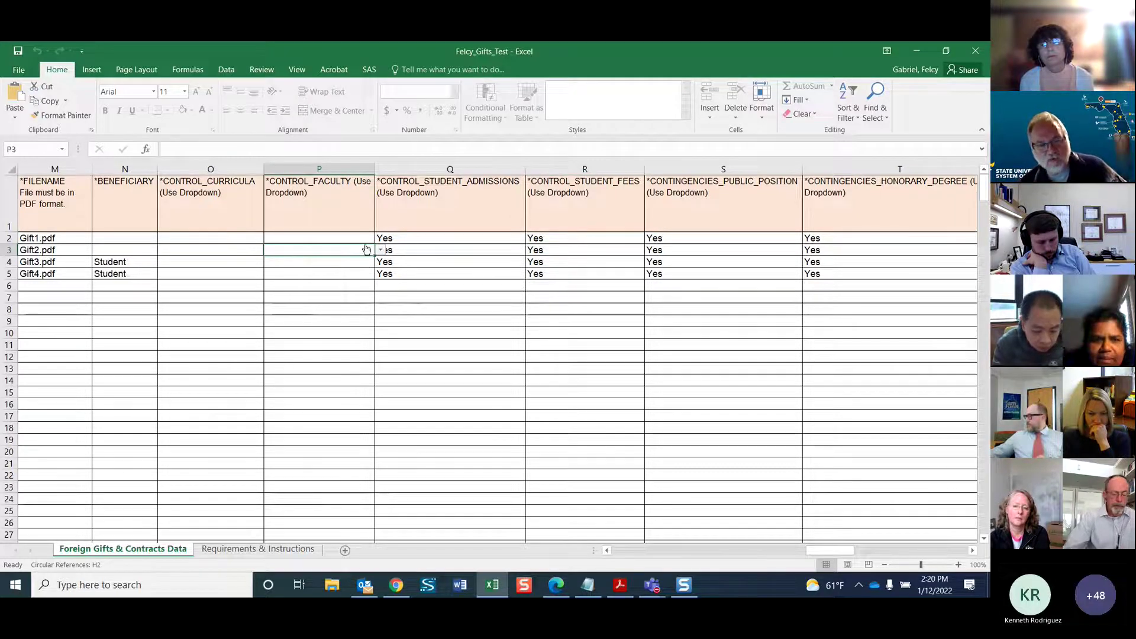
pyautogui.click(379, 250)
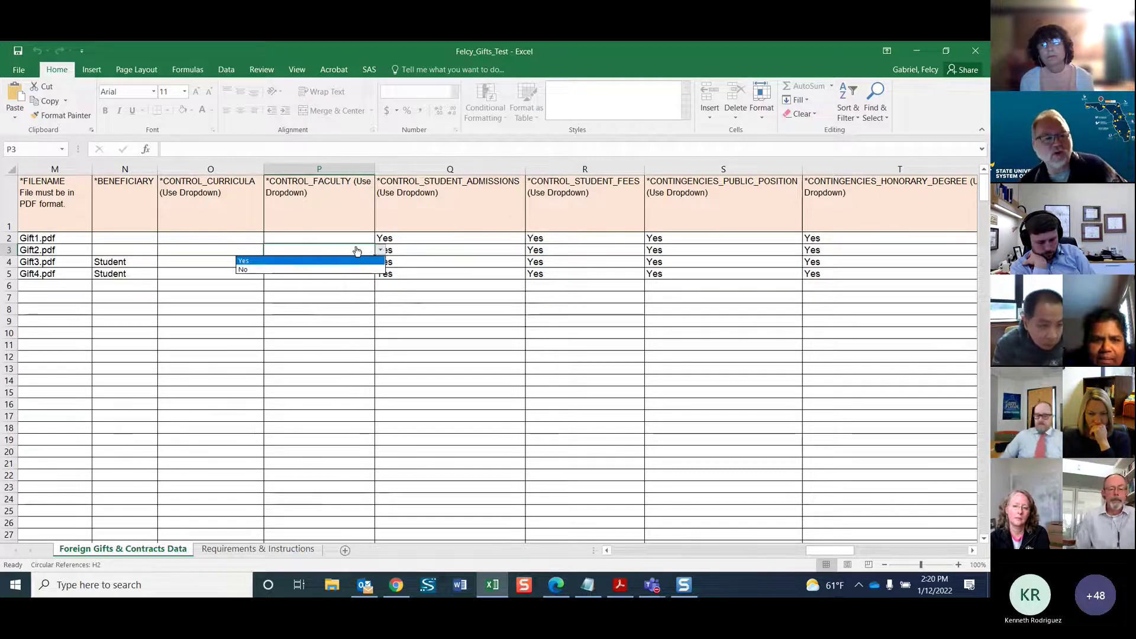
pyautogui.click(357, 249)
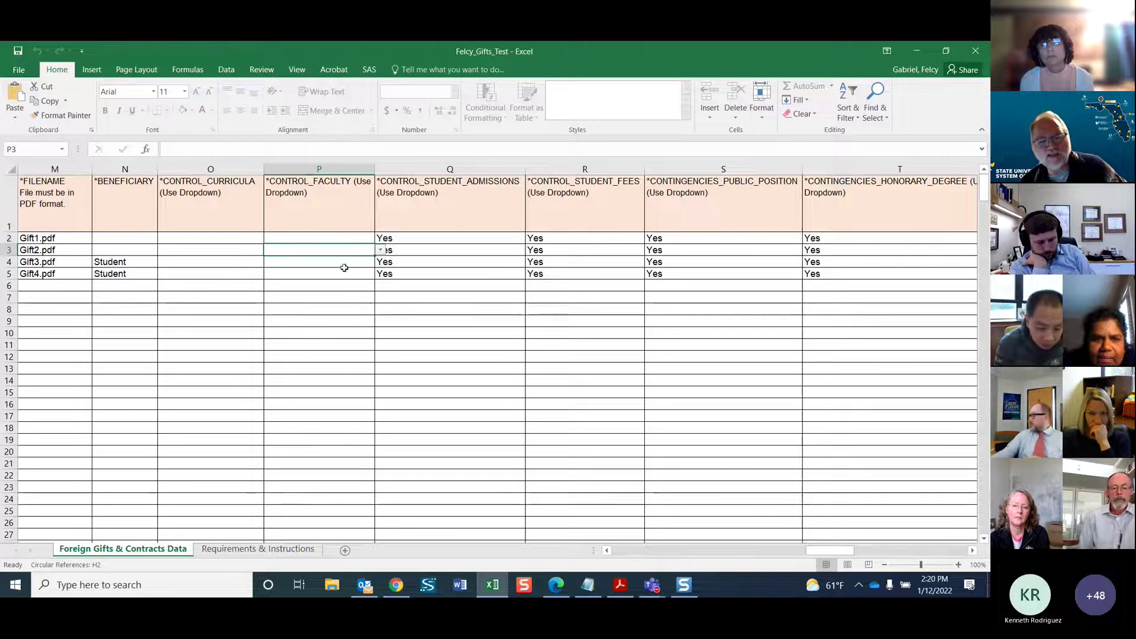
pyautogui.click(348, 239)
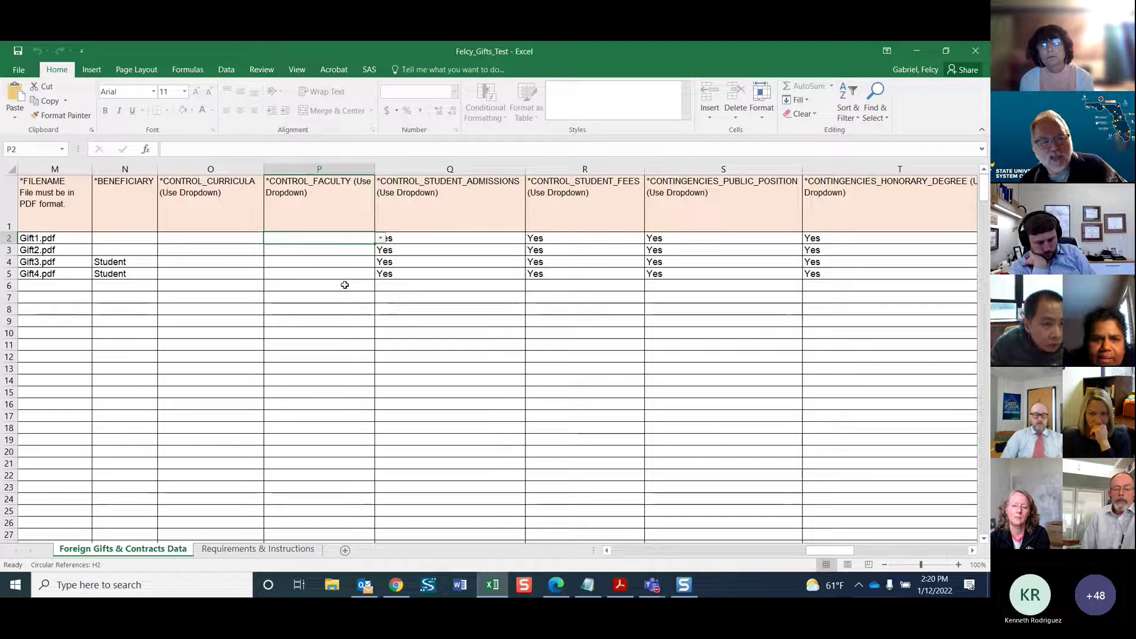
pyautogui.click(661, 551)
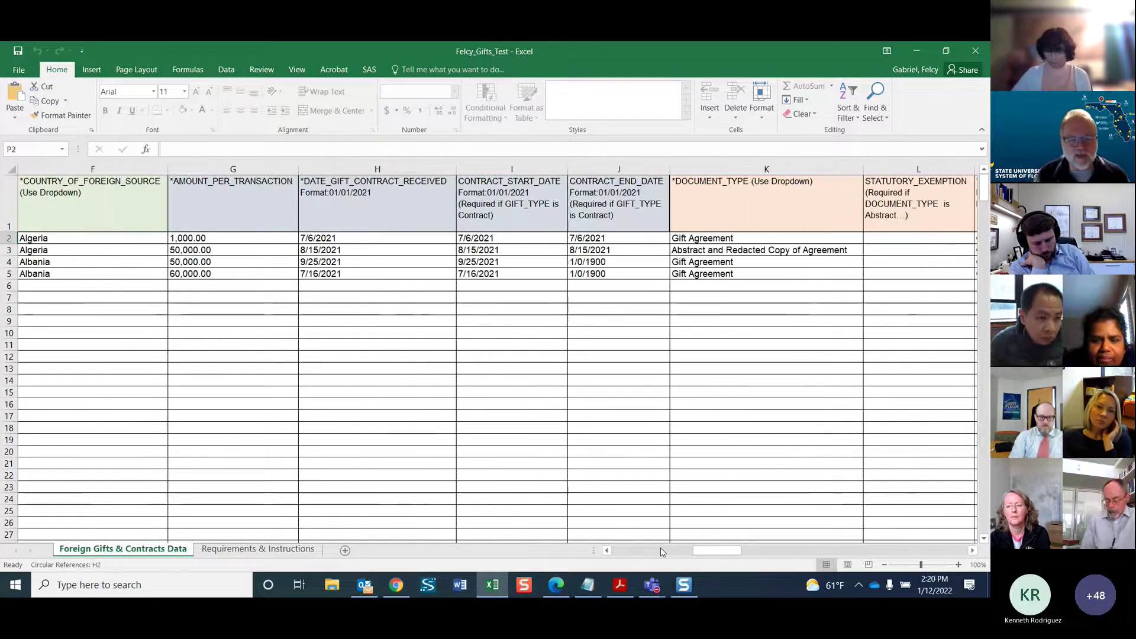
pyautogui.click(661, 551)
pyautogui.click(661, 551)
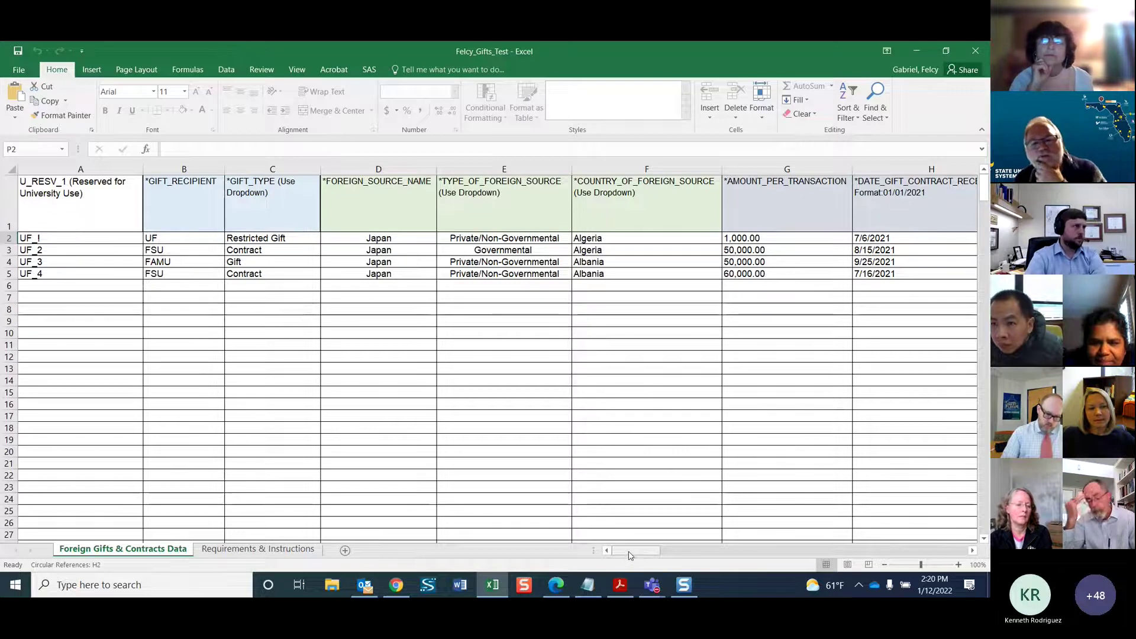
pyautogui.moveTo(630, 555); pyautogui.dragTo(740, 535)
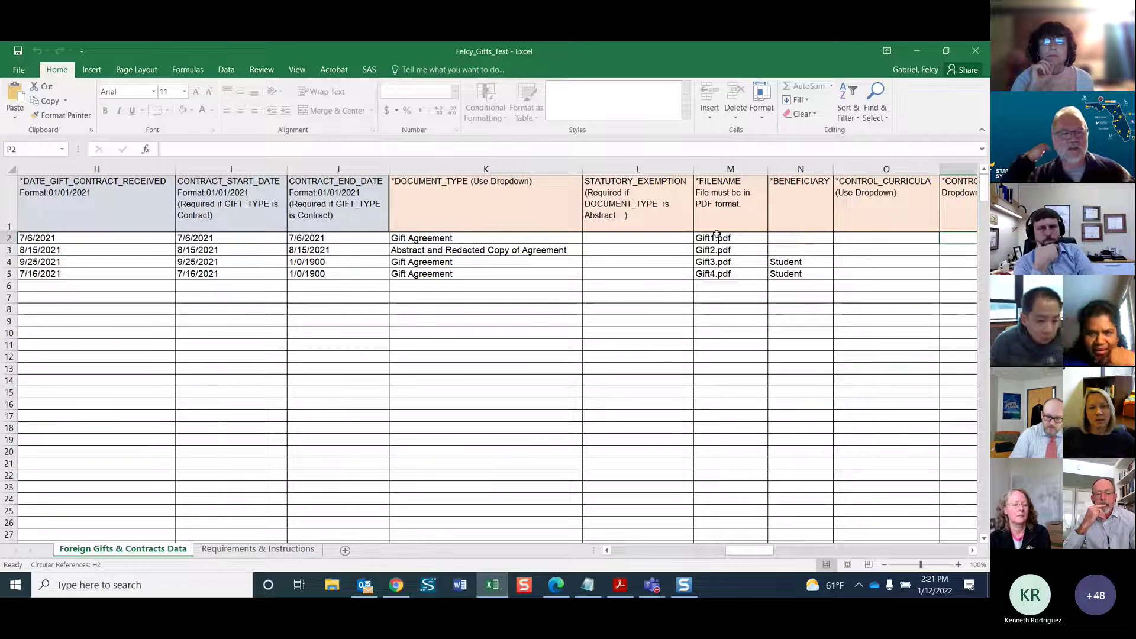
pyautogui.moveTo(725, 239); pyautogui.dragTo(747, 272)
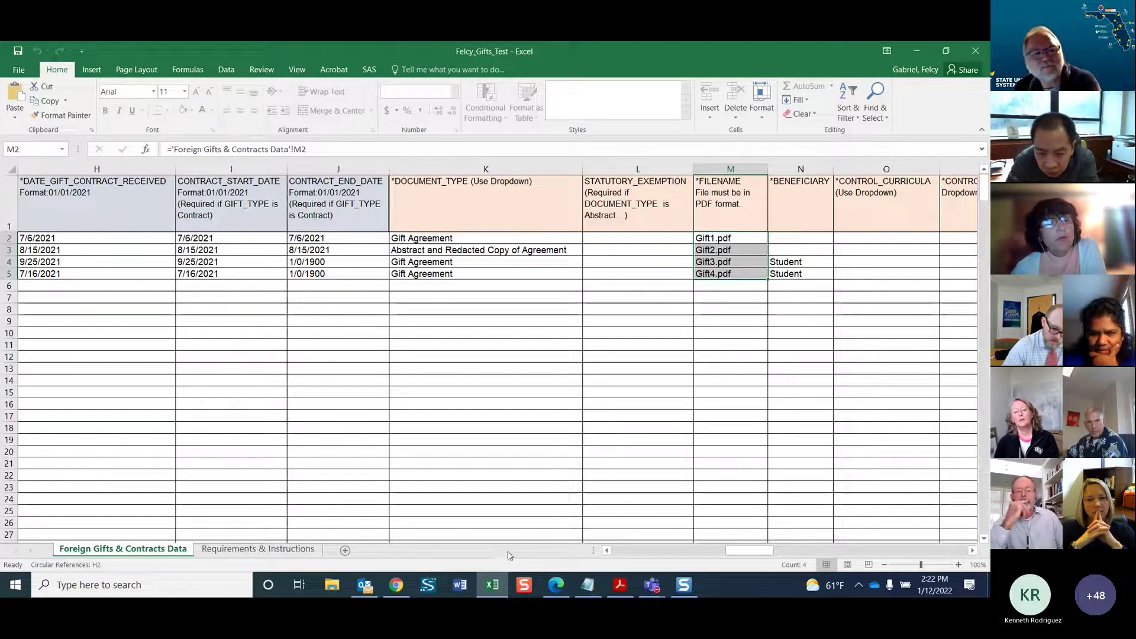
# Scroll the sheet back to column E and minimize Excel to reveal the requests home page.
pyautogui.moveTo(745, 555); pyautogui.dragTo(700, 584)
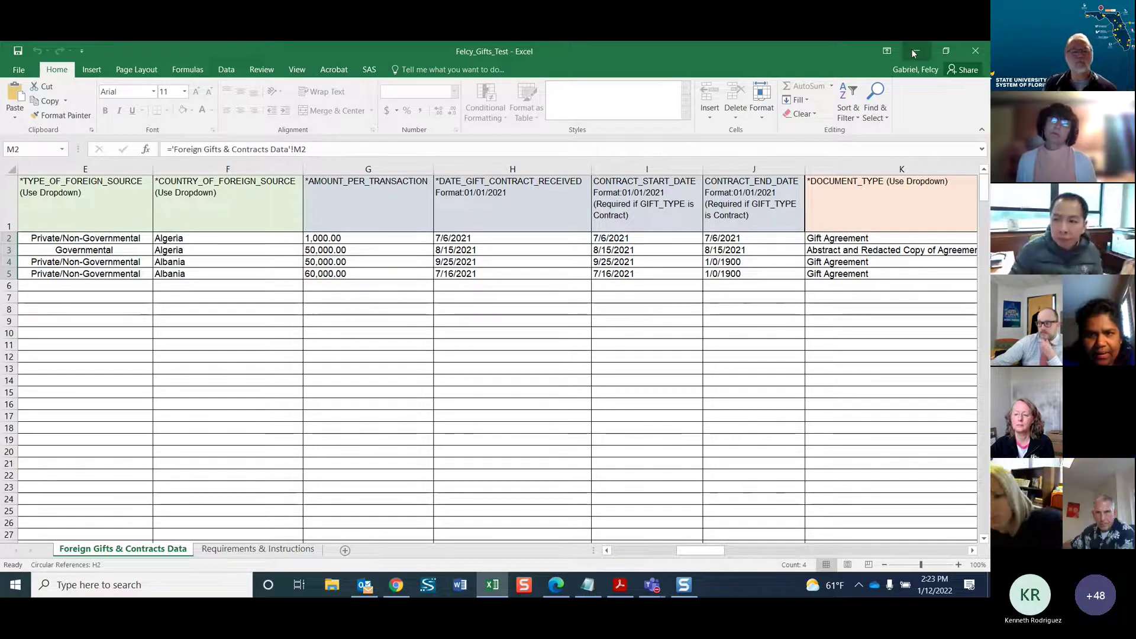
pyautogui.click(914, 52)
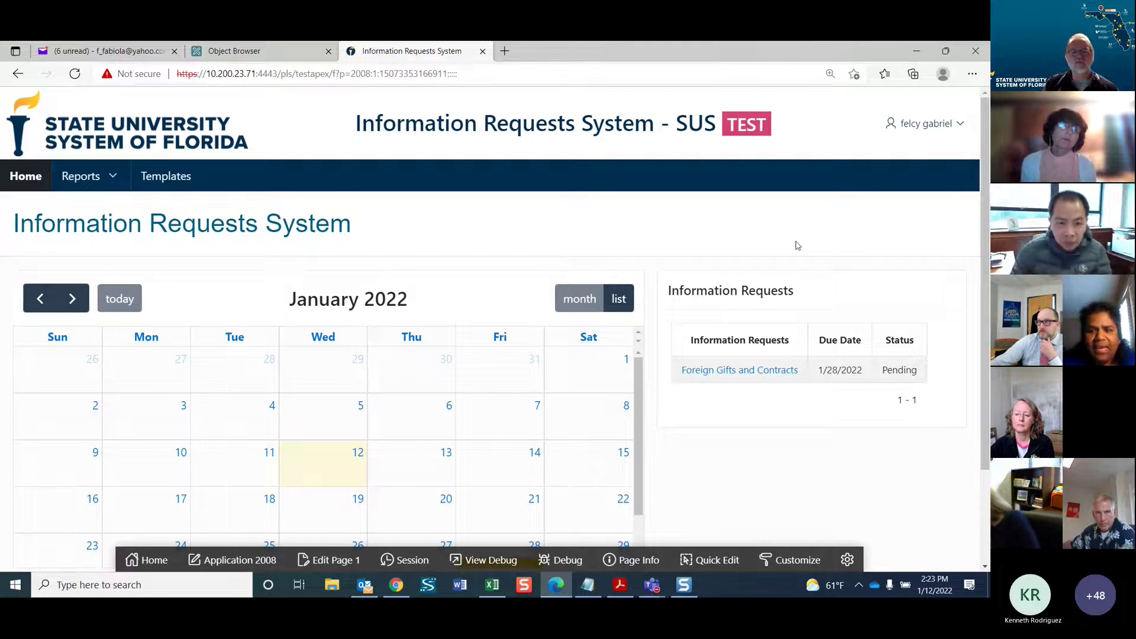
# Open the Foreign Gifts and Contracts request from the home page's Information Requests list.
pyautogui.click(736, 373)
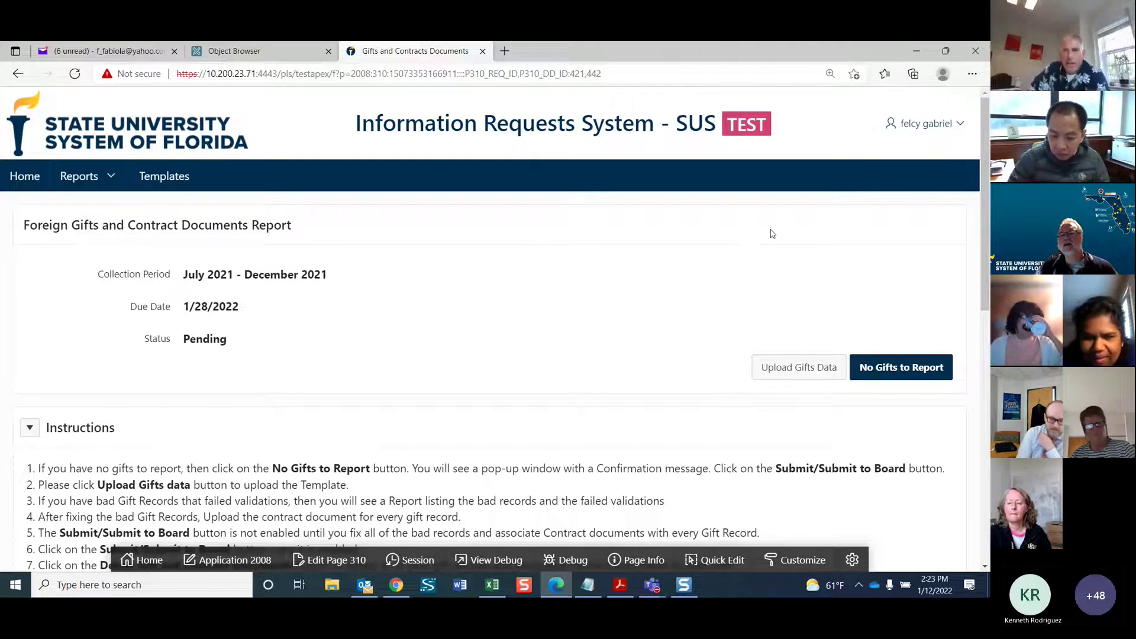
pyautogui.hotkey('ctrl', '-')
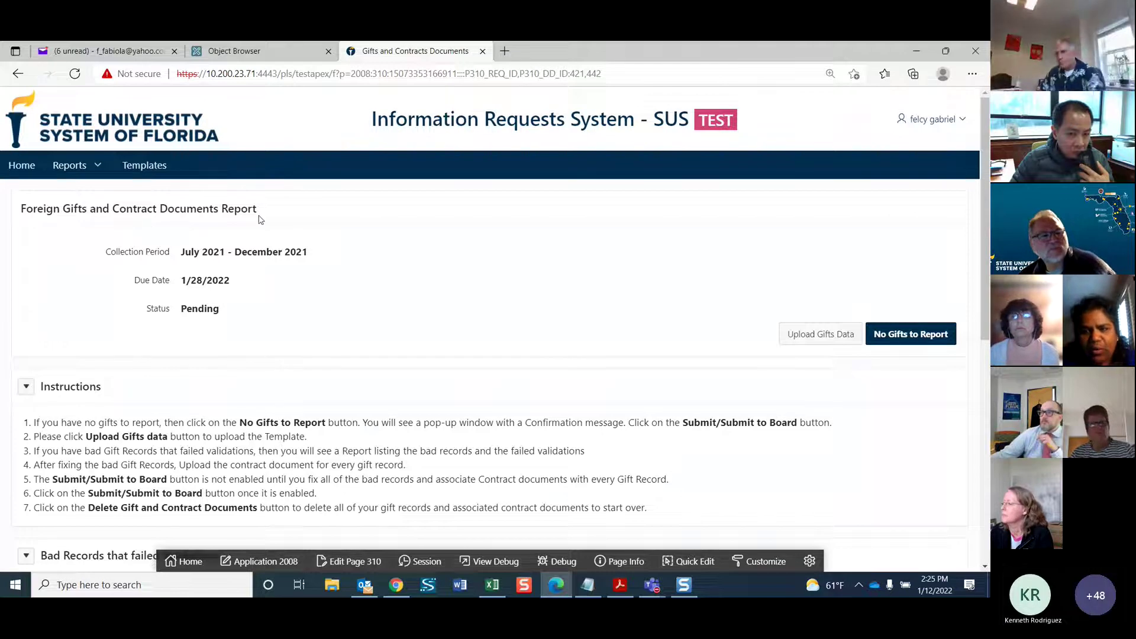
pyautogui.moveTo(989, 258); pyautogui.dragTo(990, 285)
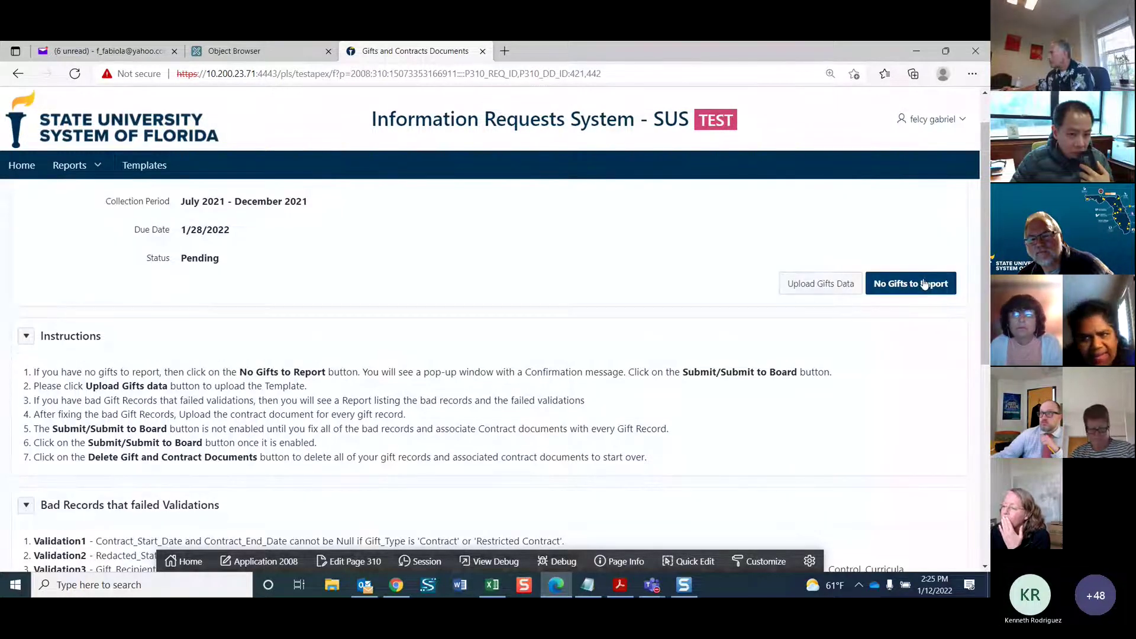
# Declare no gifts to report for July–December 2021 and confirm it.
pyautogui.click(925, 284)
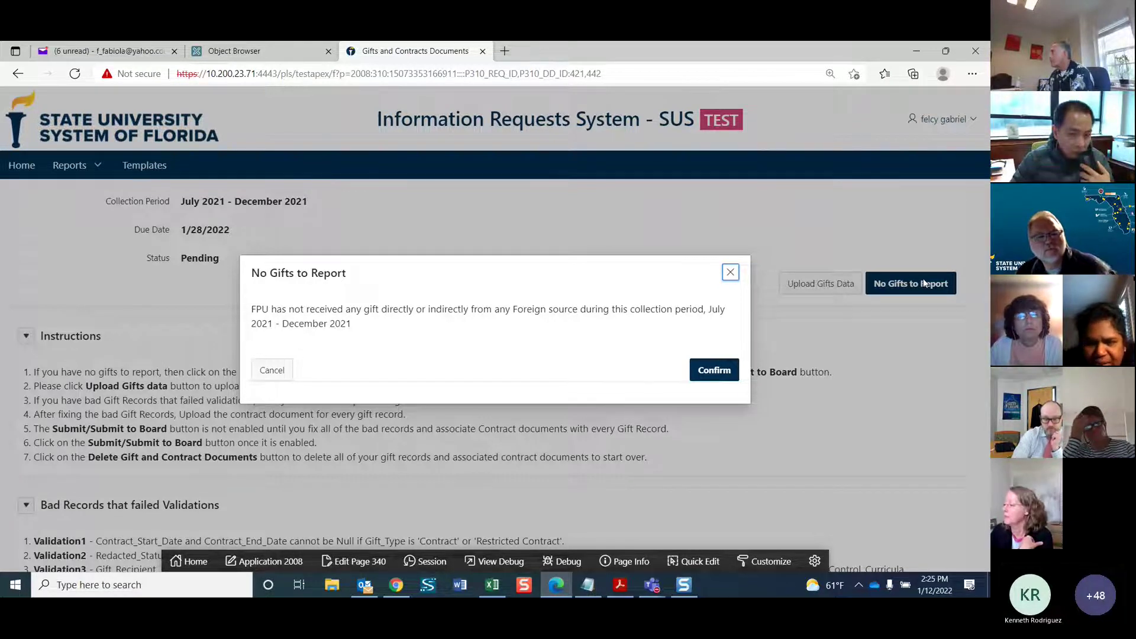
pyautogui.click(709, 372)
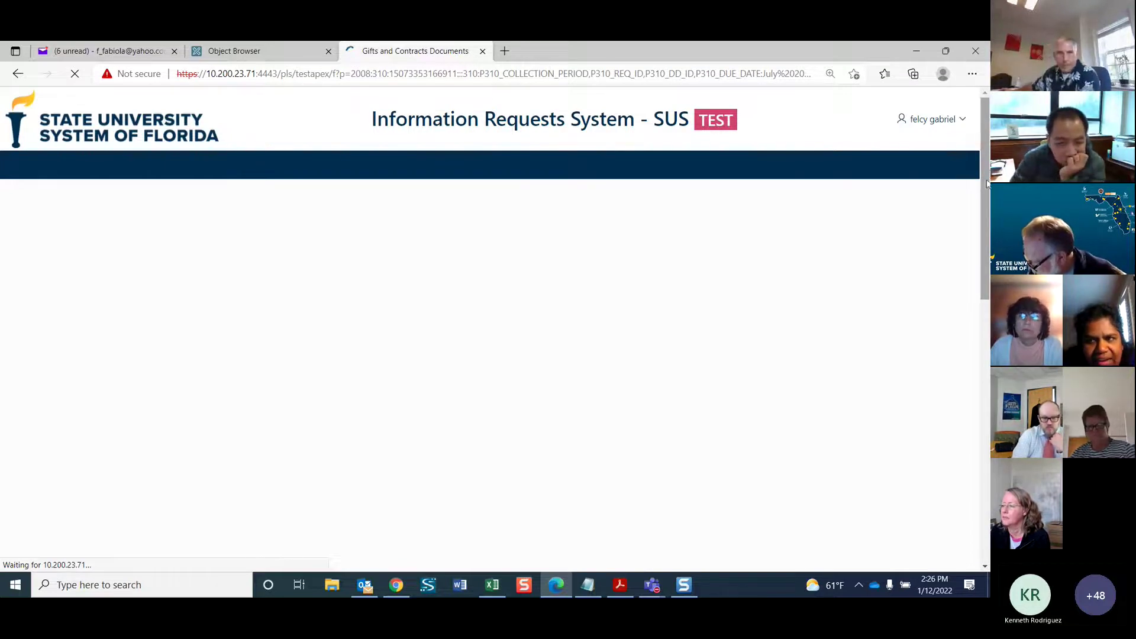
# Scroll down to the reloaded report table showing the single N/A no-gifts entry.
pyautogui.scroll(-4, 987, 184)
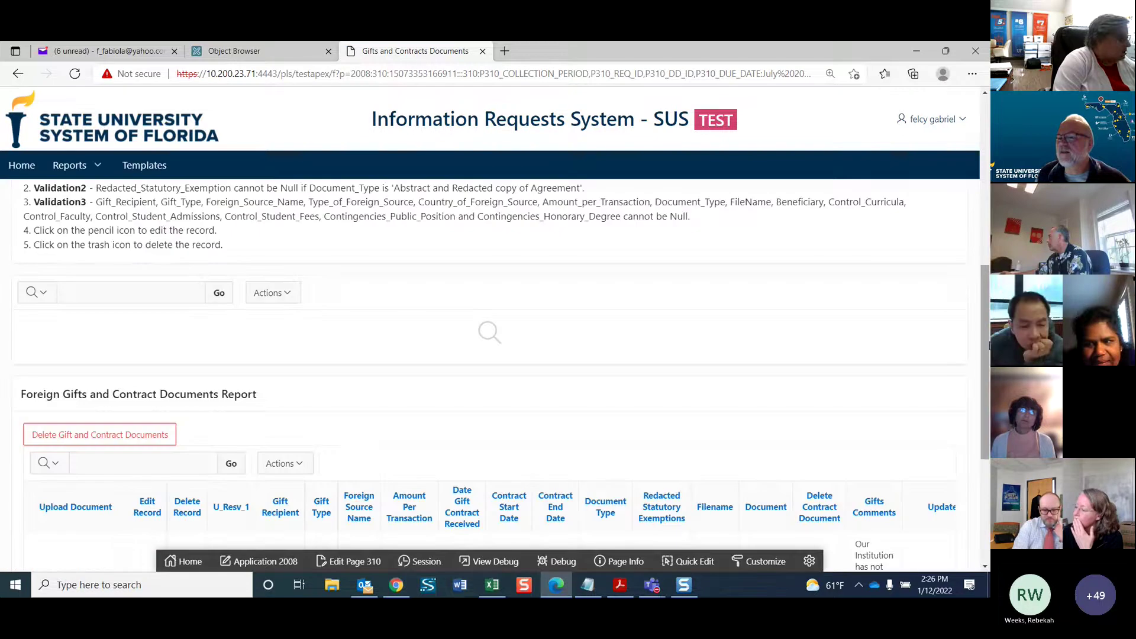
pyautogui.scroll(-3, 981, 290)
pyautogui.scroll(2, 983, 355)
pyautogui.scroll(-2, 990, 372)
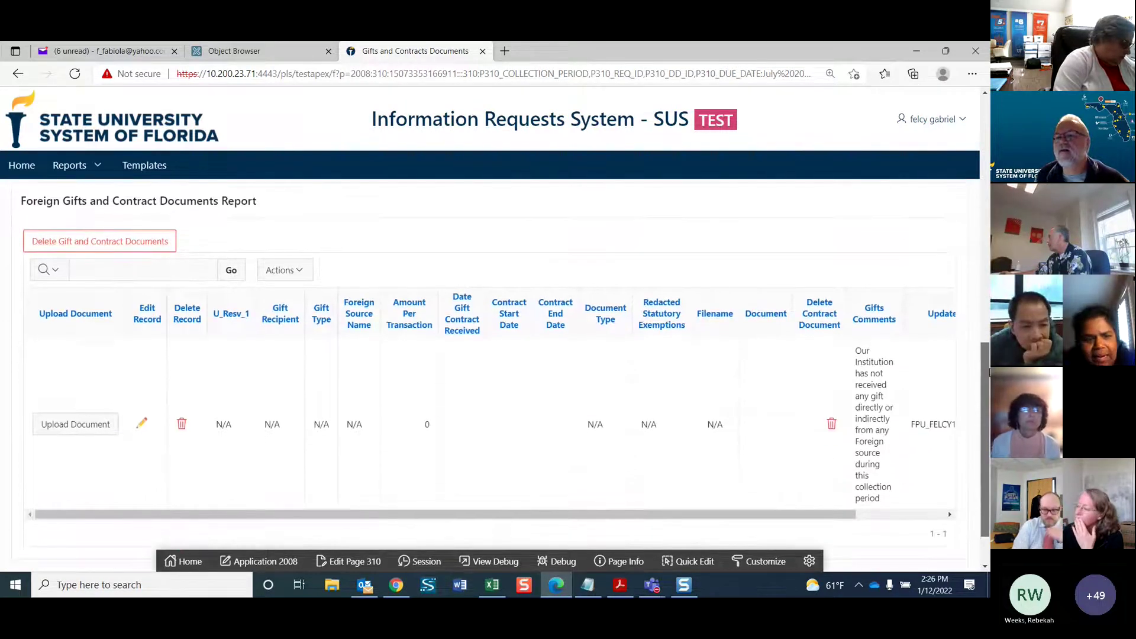
pyautogui.scroll(-1, 989, 371)
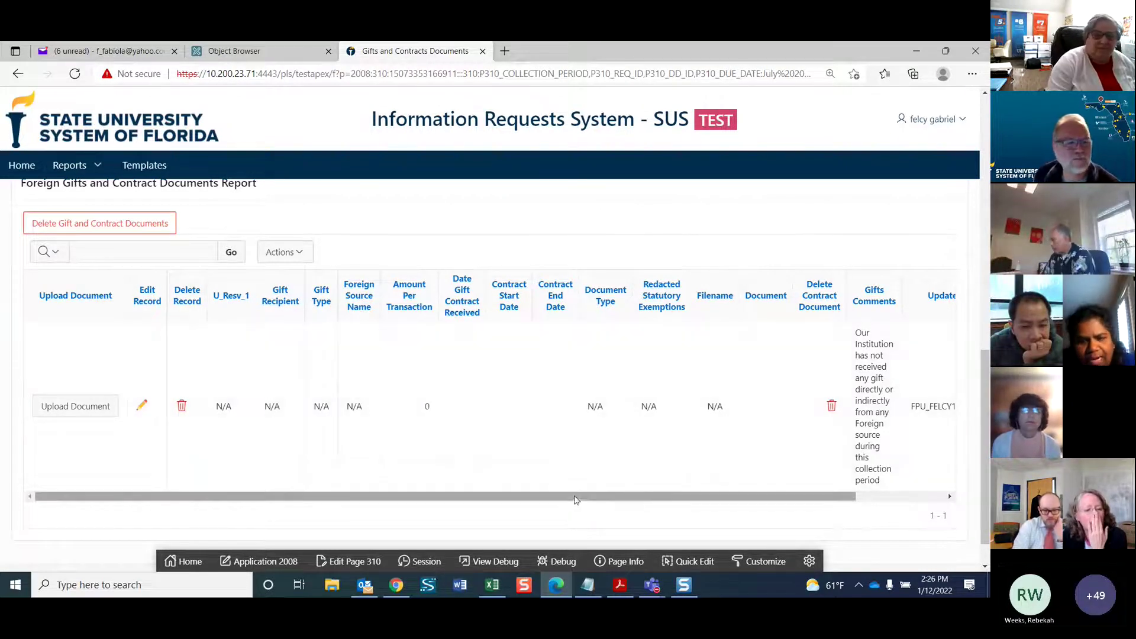
pyautogui.moveTo(575, 497); pyautogui.dragTo(776, 496)
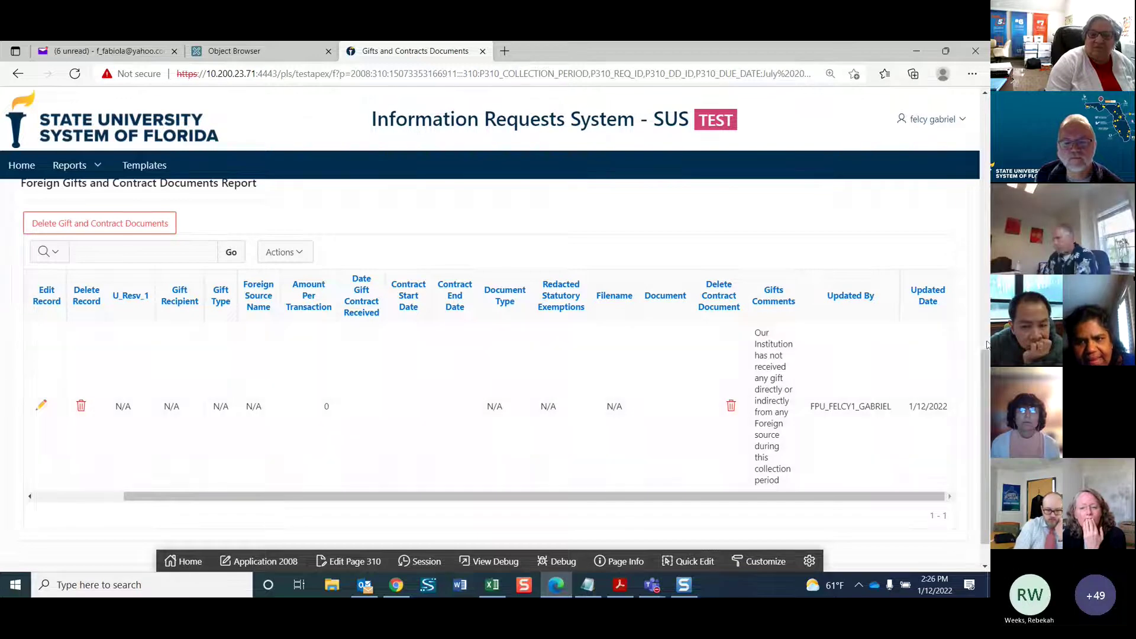
pyautogui.moveTo(985, 360); pyautogui.dragTo(987, 105)
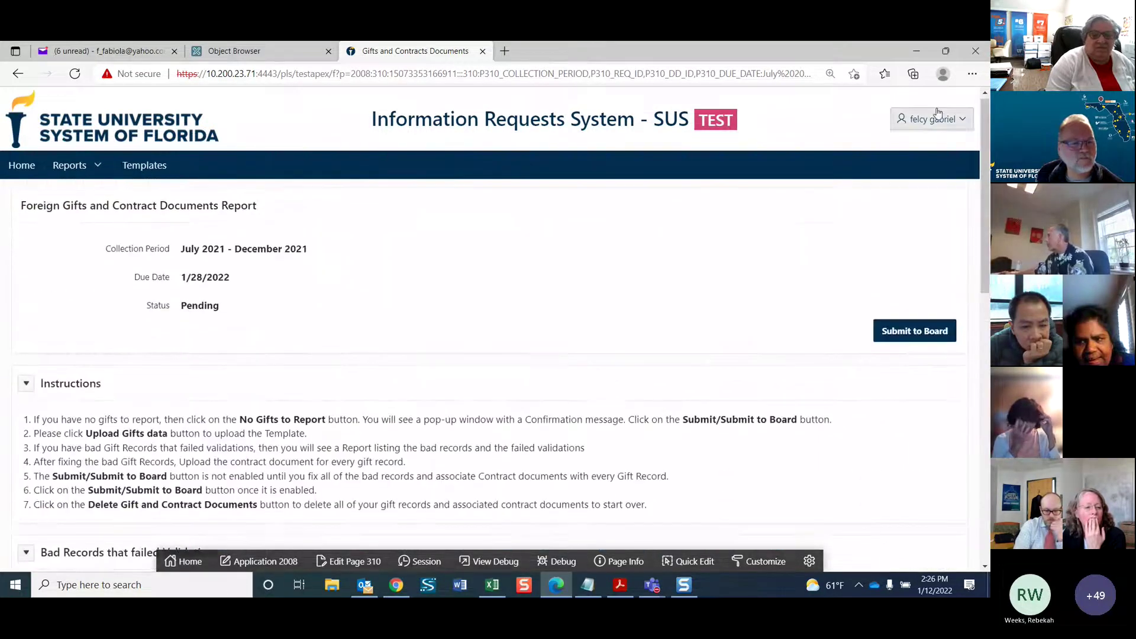
# Submit the report to the Board office and confirm the submission notification e-mail in Outlook.
pyautogui.click(930, 335)
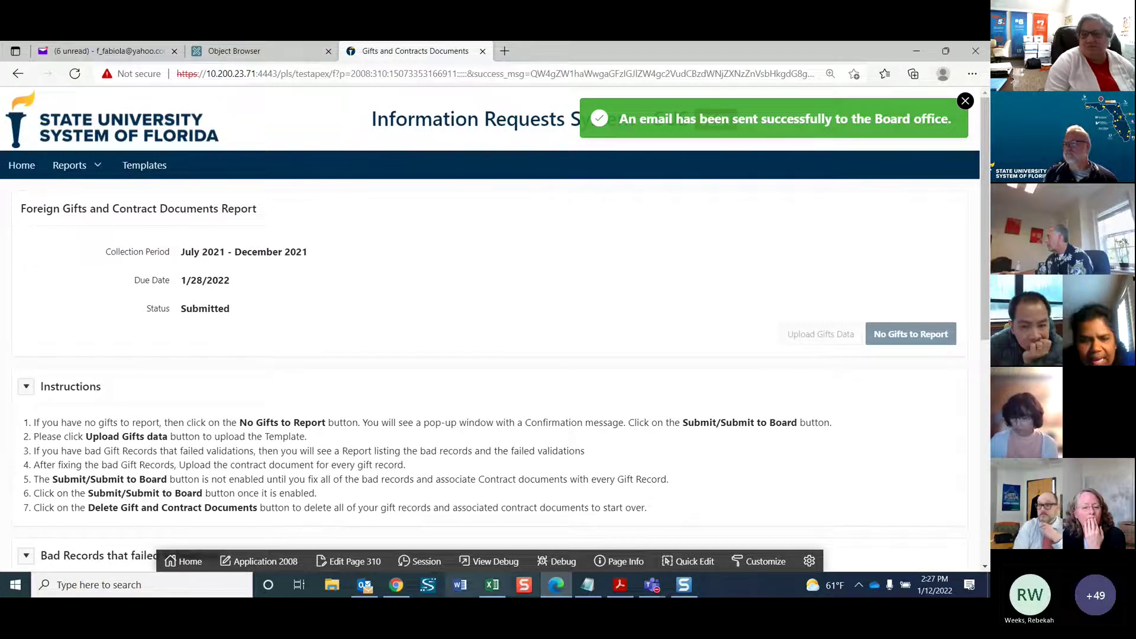
pyautogui.click(366, 589)
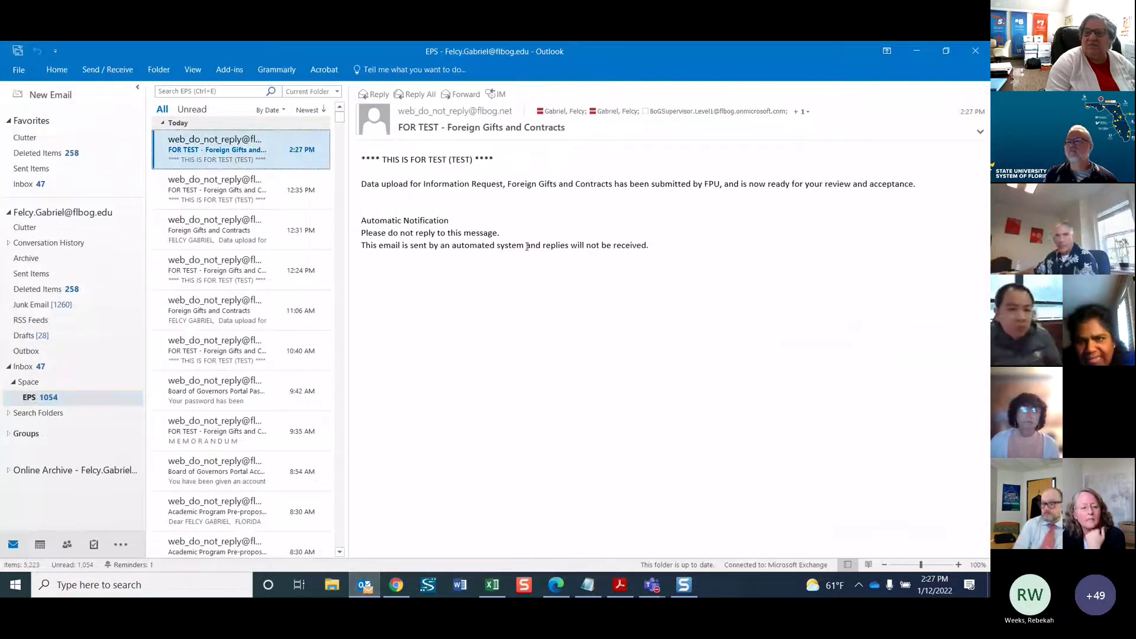
pyautogui.click(918, 52)
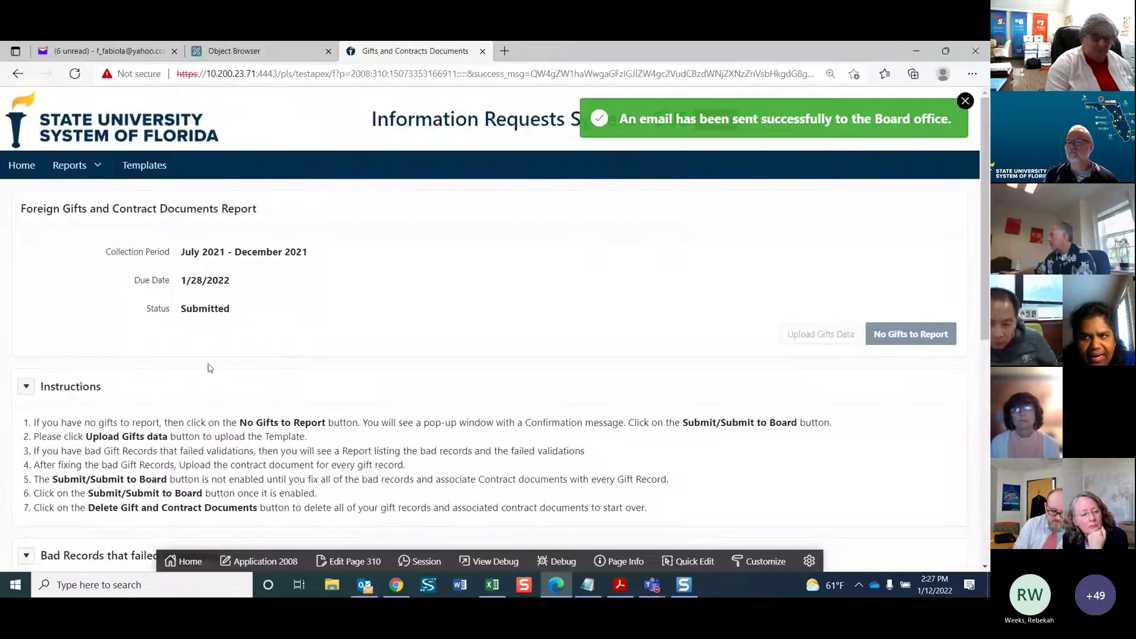
# Go back to the Home page, where the Foreign Gifts and Contracts request shows Submitted, due 1/28/2022.
pyautogui.click(23, 175)
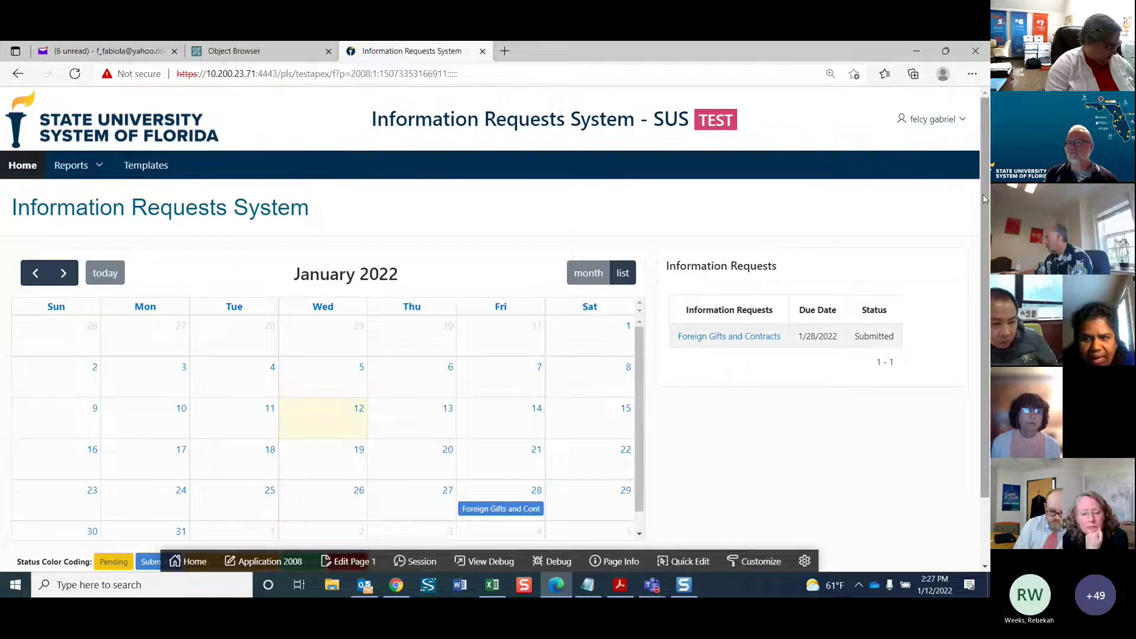
# Open Reports > OIGC > Foreign Gifts and Contract Documents and review the FPU no-gifts record, amount 0.
pyautogui.moveTo(984, 199); pyautogui.dragTo(989, 288)
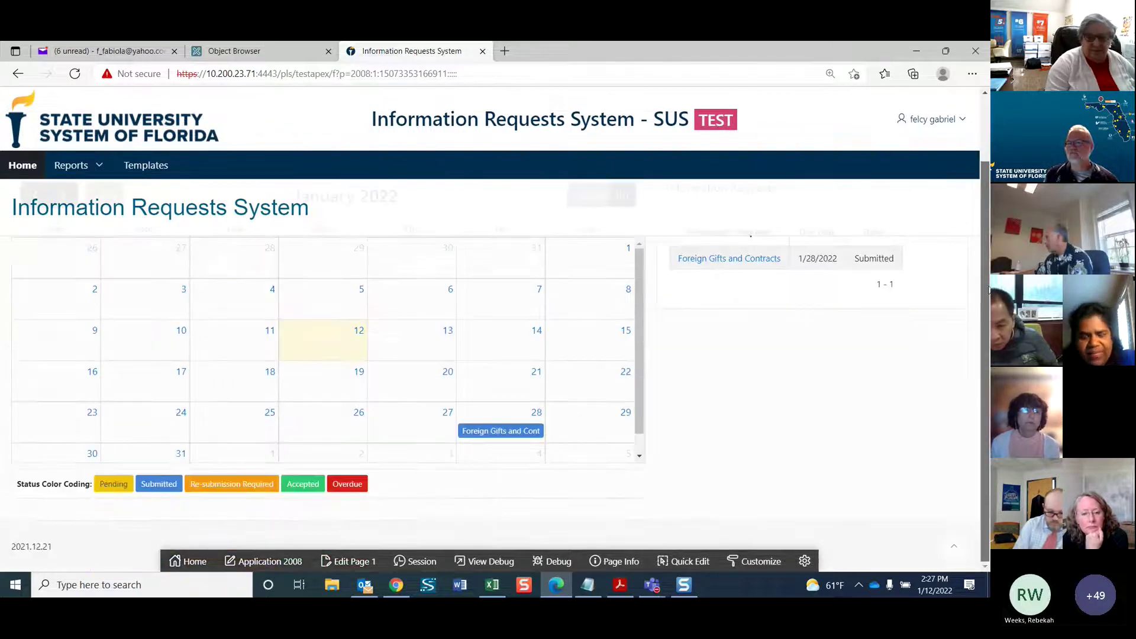
pyautogui.moveTo(986, 216); pyautogui.dragTo(986, 153)
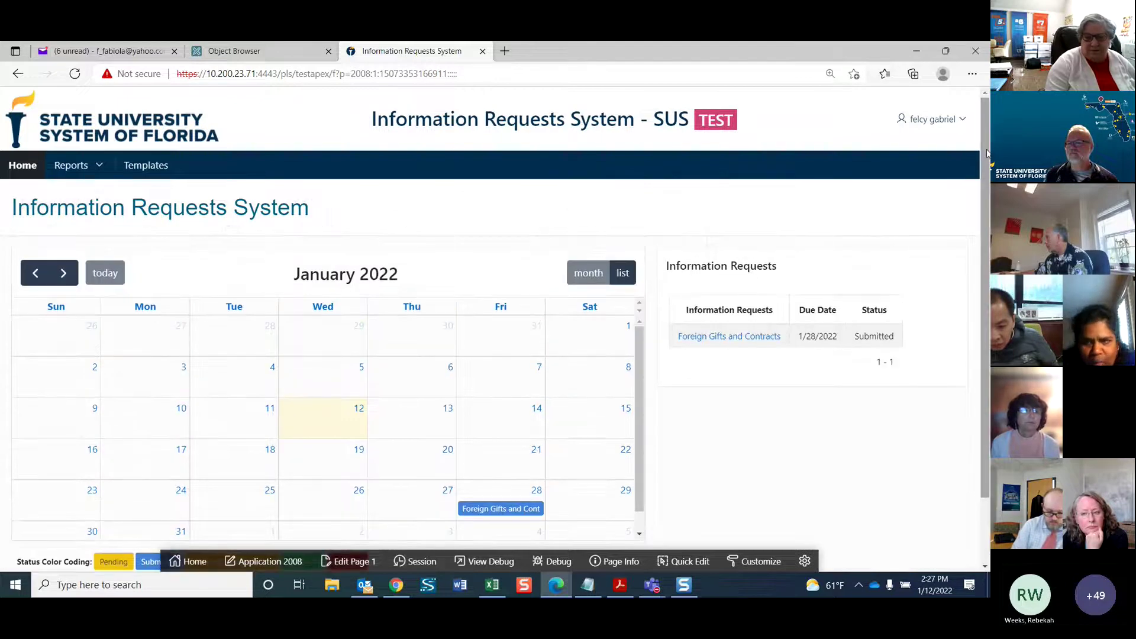
pyautogui.click(99, 166)
pyautogui.moveTo(89, 223)
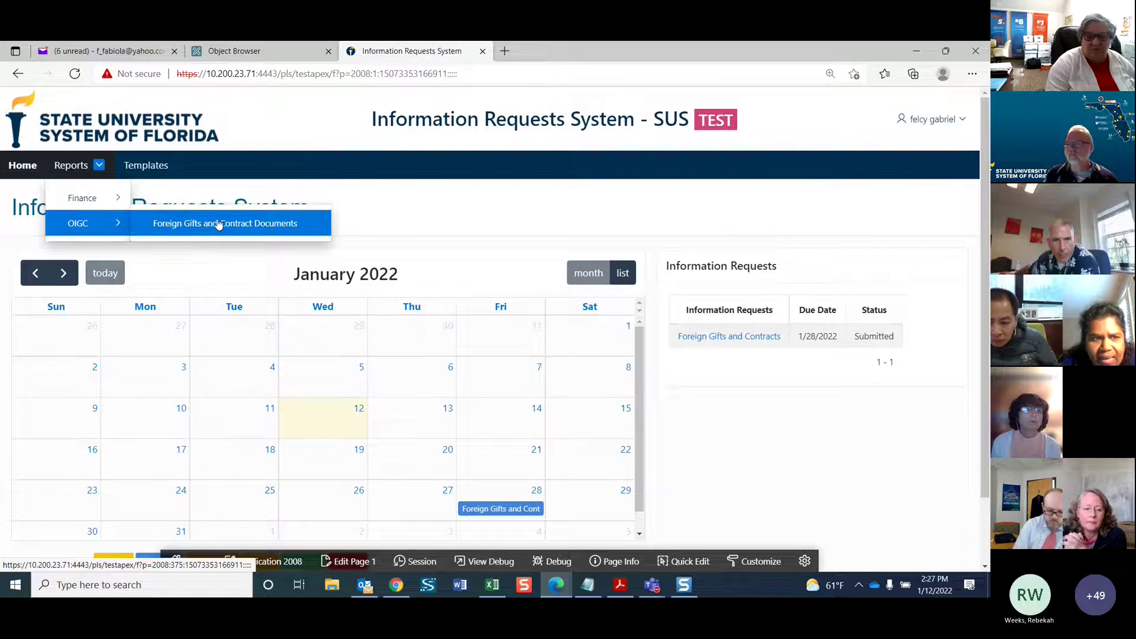
pyautogui.click(218, 223)
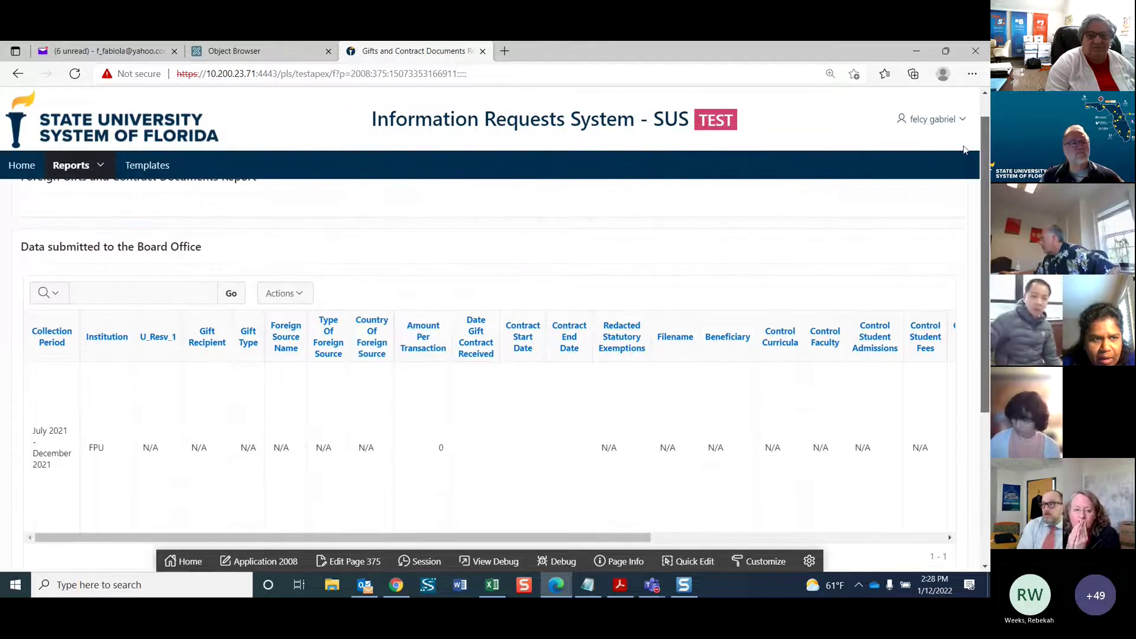
pyautogui.scroll(-4, 965, 149)
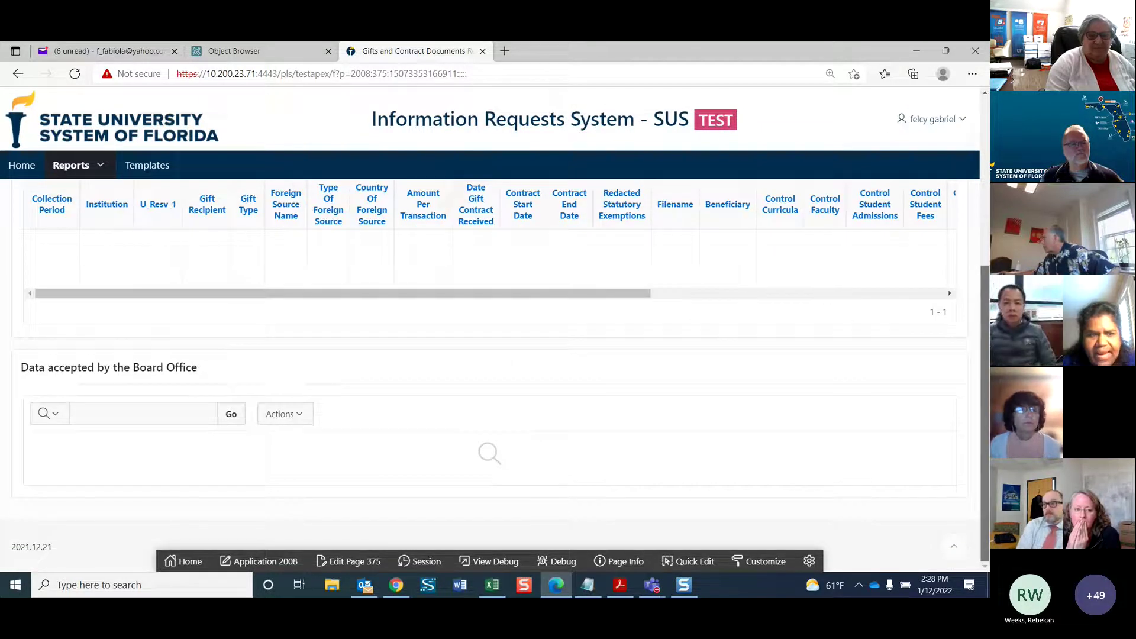
pyautogui.scroll(3, 954, 177)
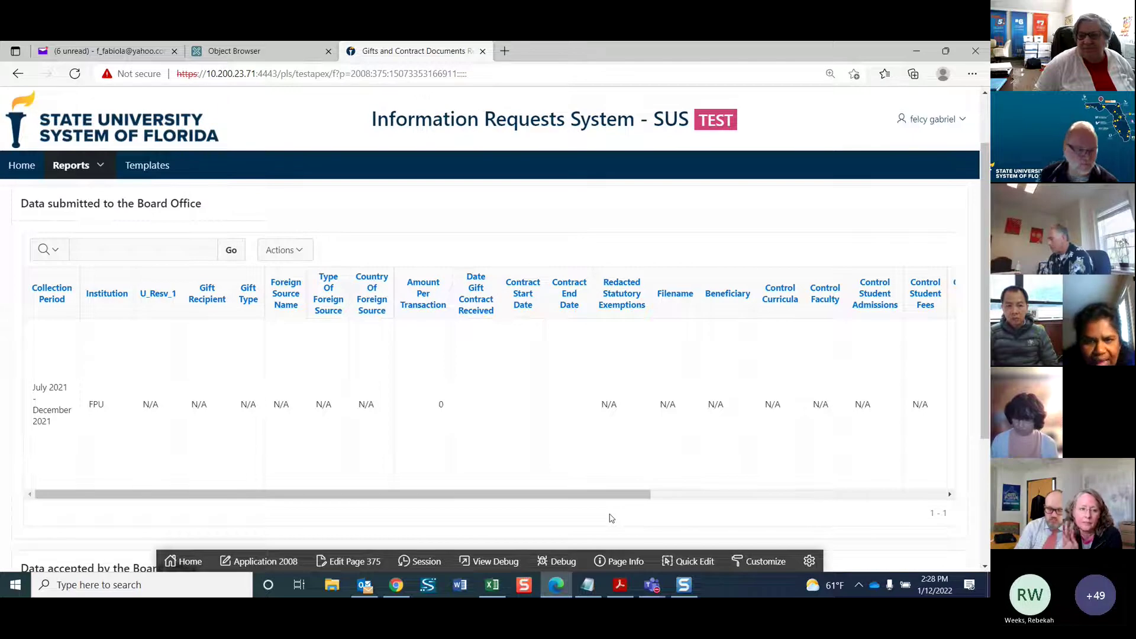
pyautogui.click(391, 588)
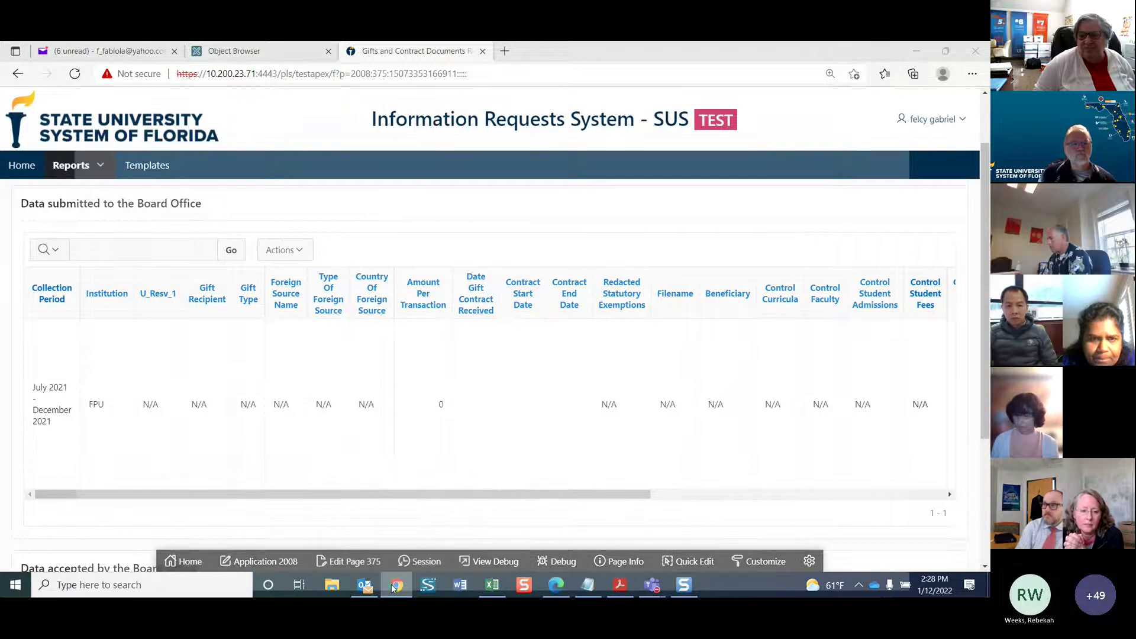
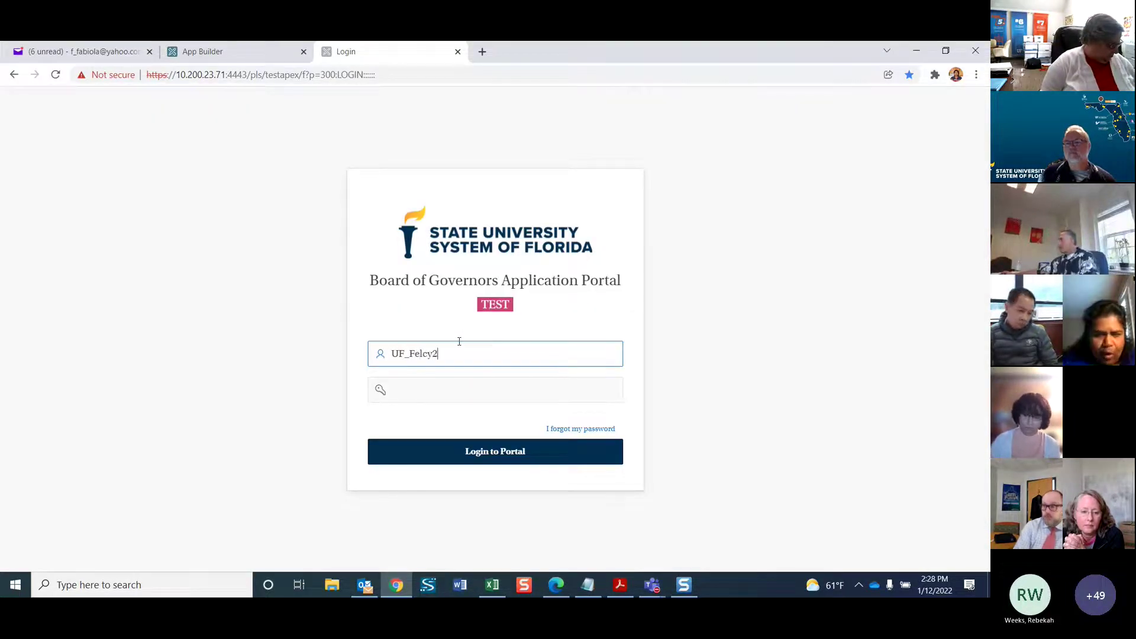
# Log into the Board of Governors portal with the second university account's username and password.
pyautogui.press('Tab')
pyautogui.write('*********')
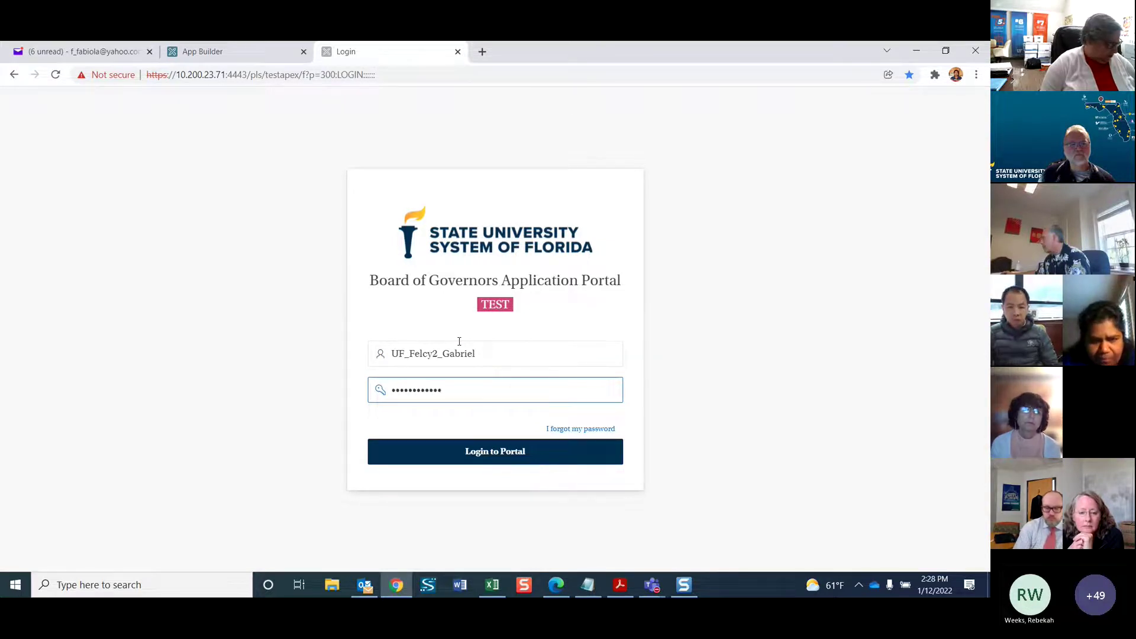
pyautogui.write('***')
pyautogui.press('Return')
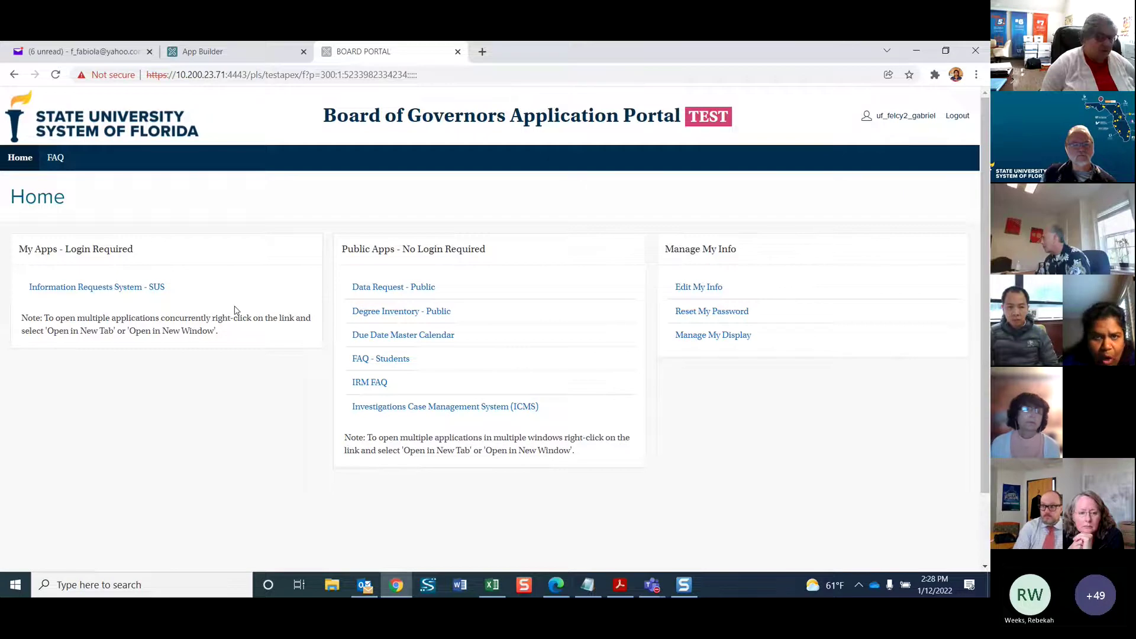
pyautogui.click(118, 292)
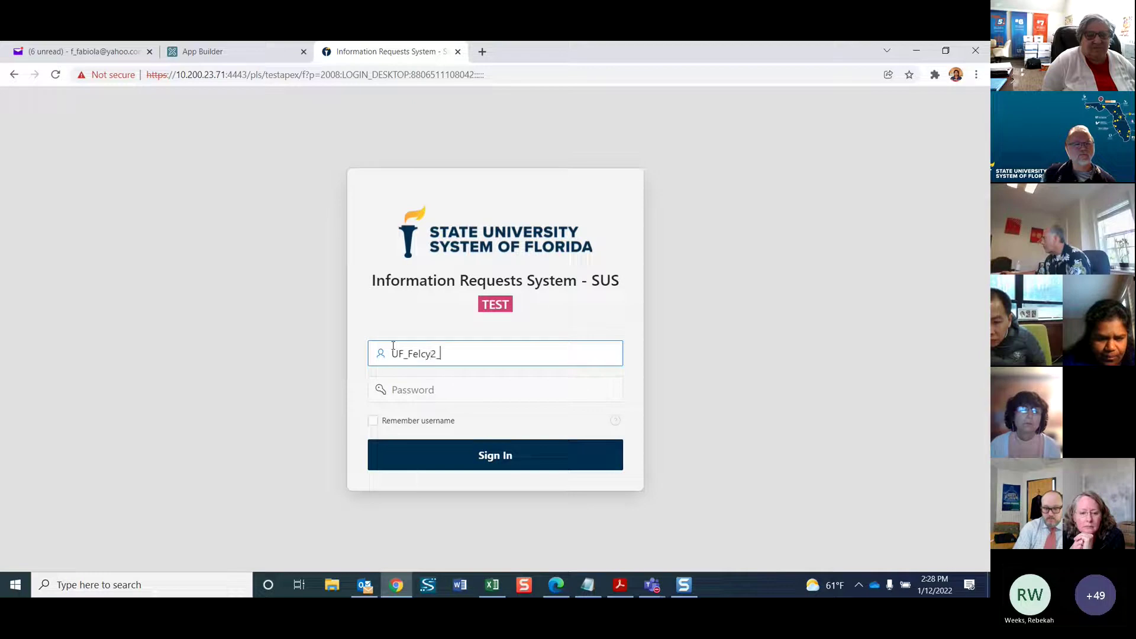
# Enter the second account's password and sign in to the SUS Information Requests System.
pyautogui.press('Tab')
pyautogui.write('••••••••••')
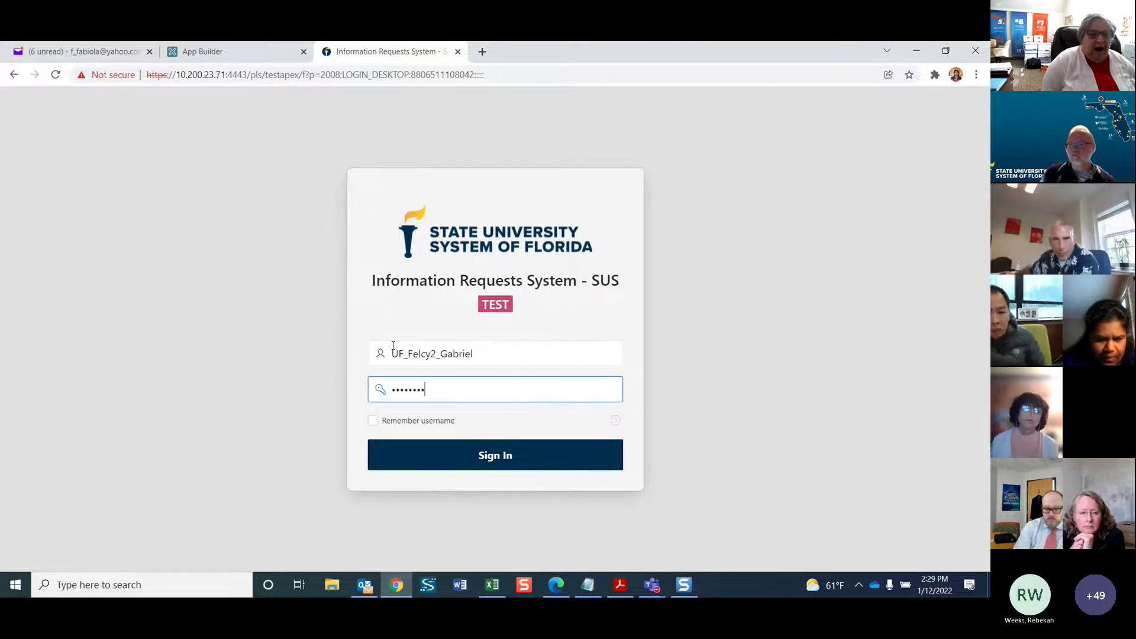
pyautogui.press('Return')
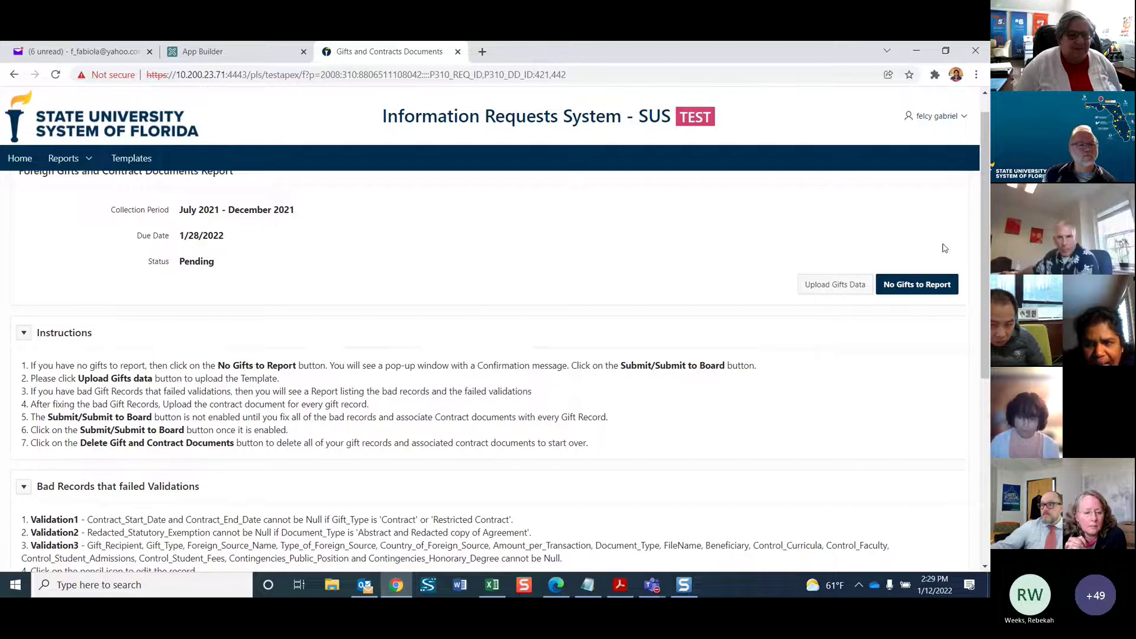
# Load the Gifts_Test_1 workbook into the Upload Gifts Data form and parse it.
pyautogui.click(819, 289)
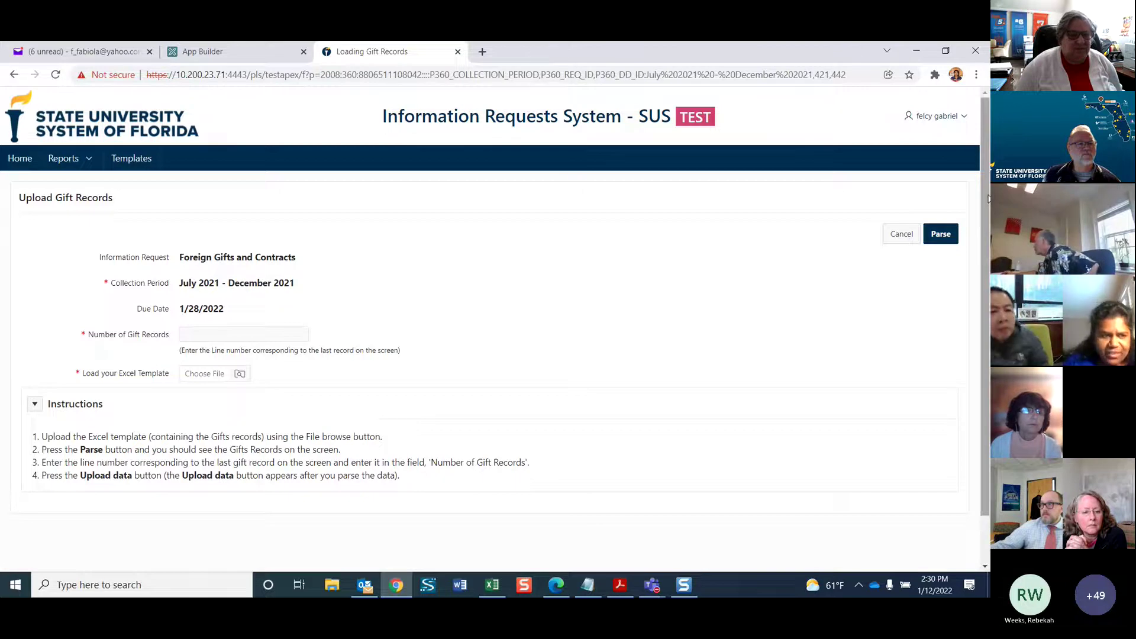
pyautogui.scroll(-1, 79, 417)
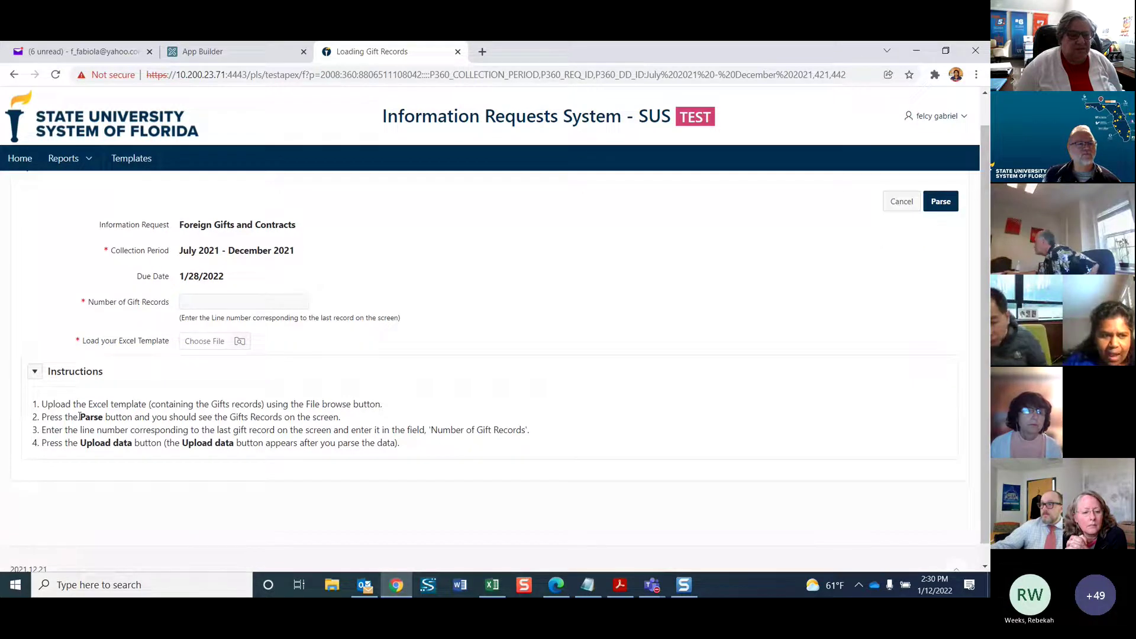
pyautogui.click(242, 343)
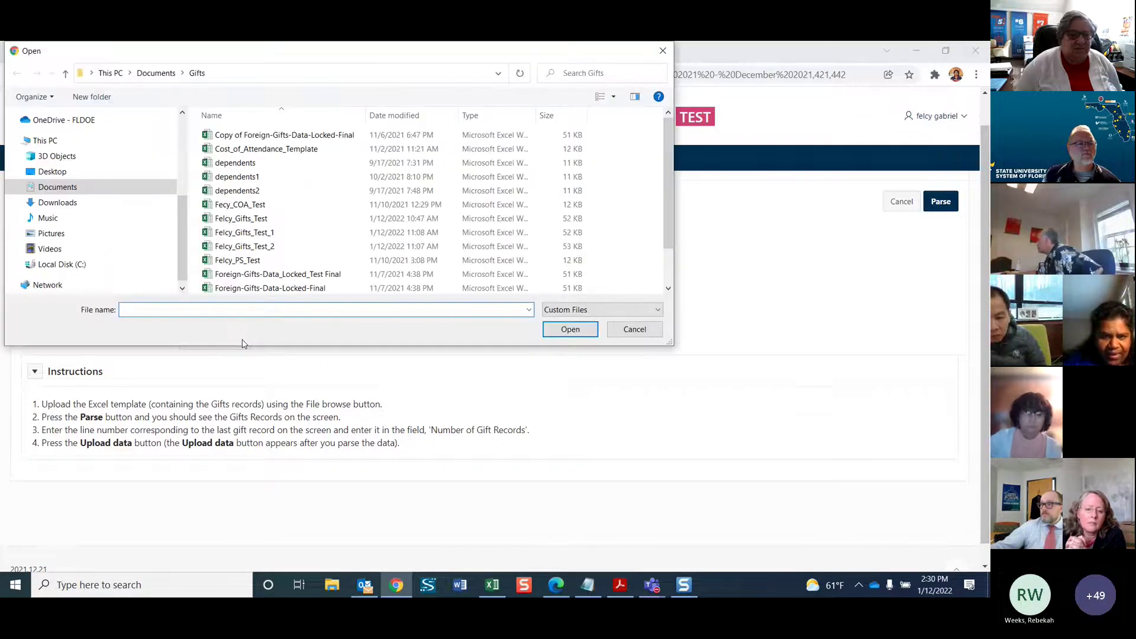
pyautogui.click(355, 232)
pyautogui.click(572, 332)
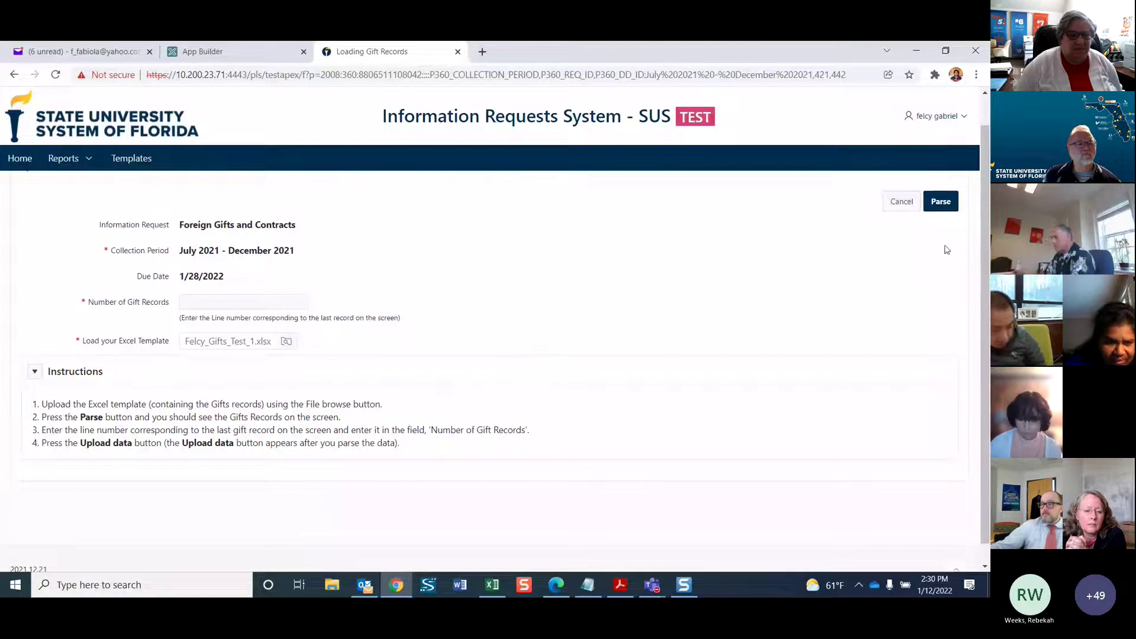
pyautogui.click(951, 203)
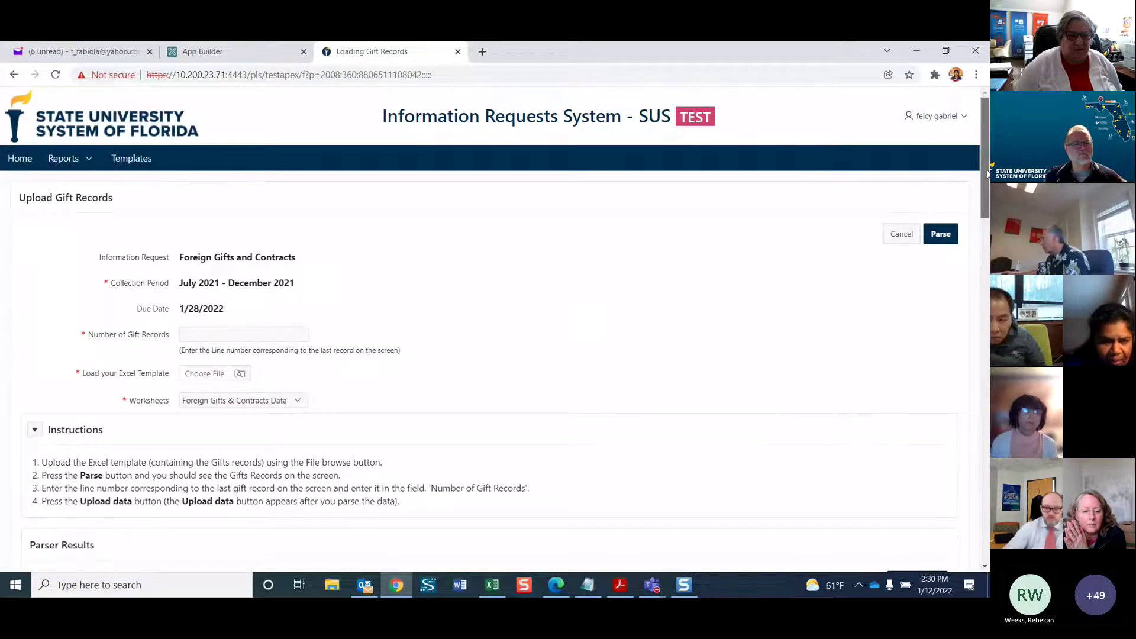
pyautogui.scroll(-2, 988, 173)
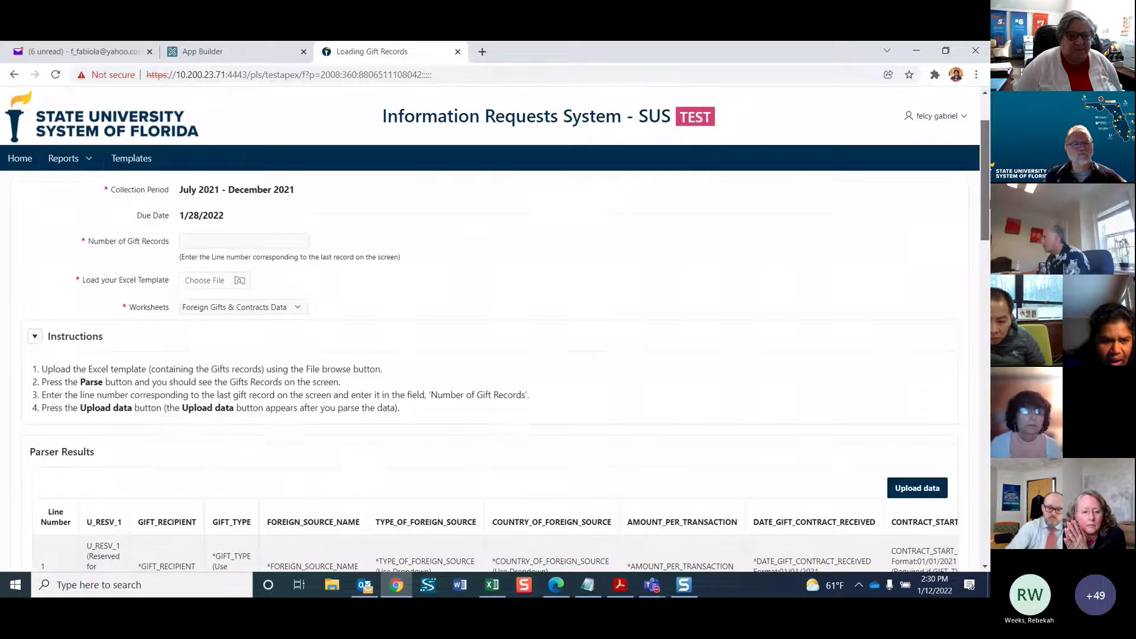
pyautogui.scroll(-2, 988, 177)
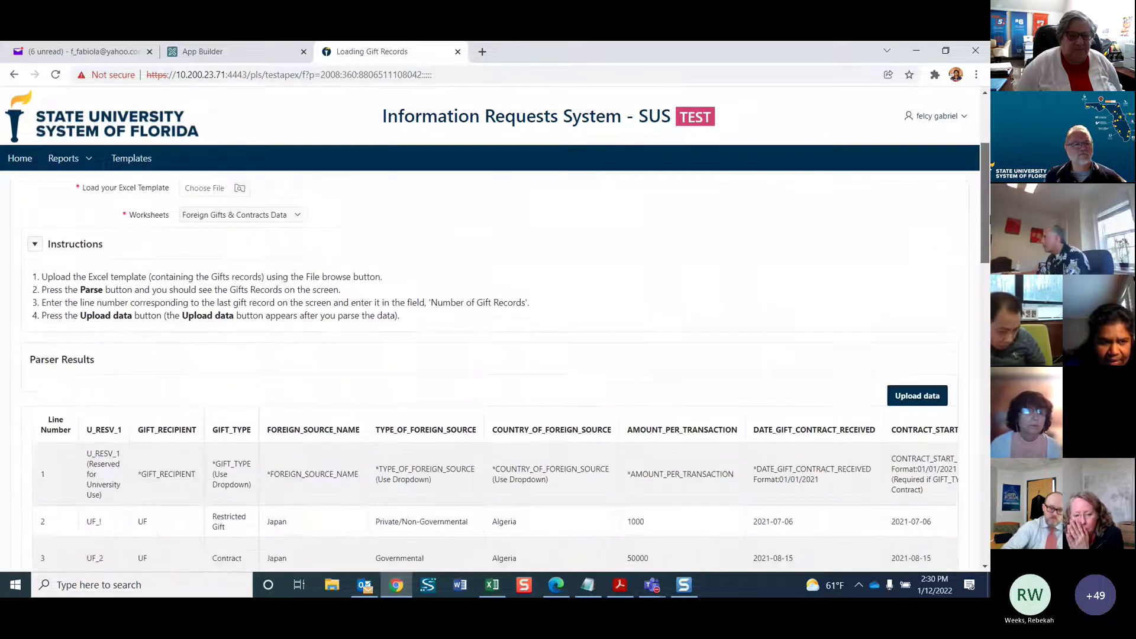
pyautogui.scroll(-2, 987, 178)
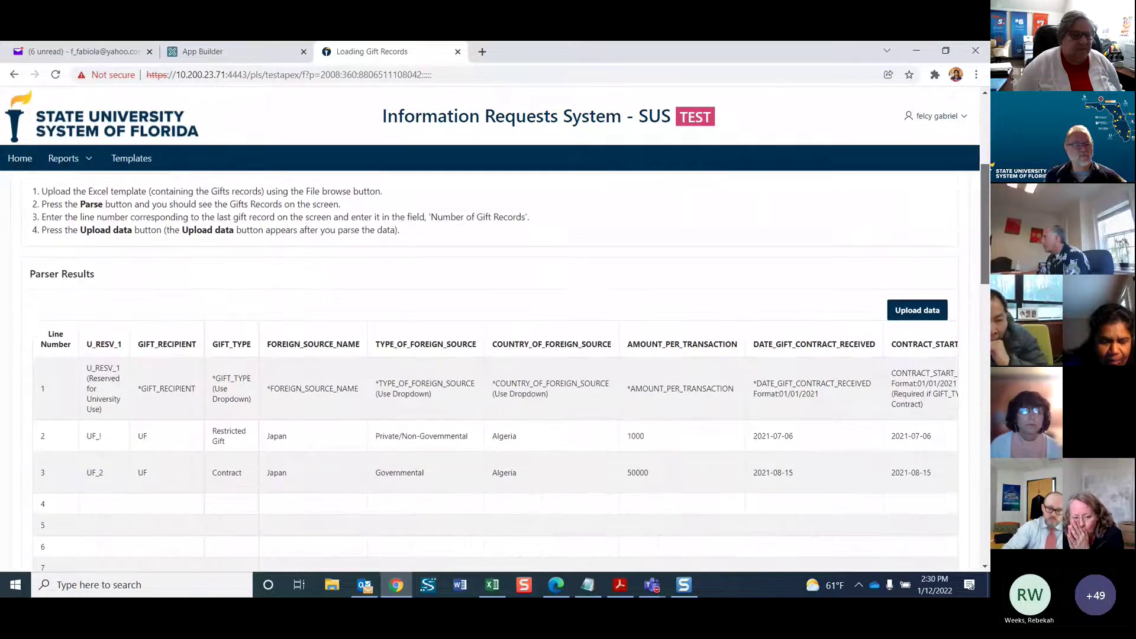
pyautogui.scroll(2, 988, 178)
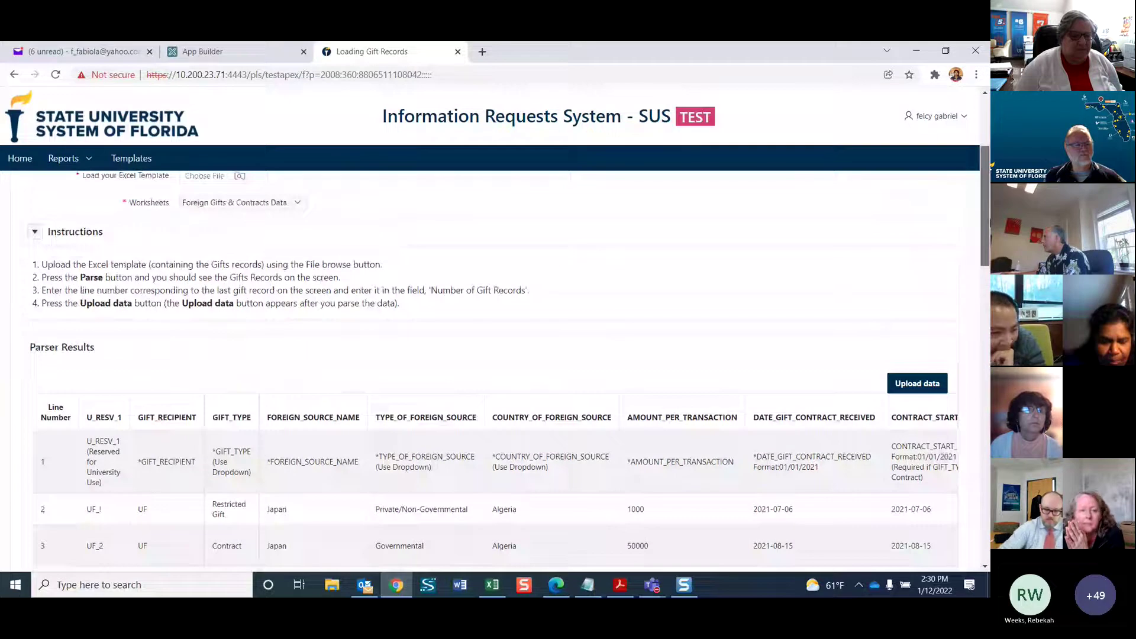
pyautogui.scroll(-1, 985, 225)
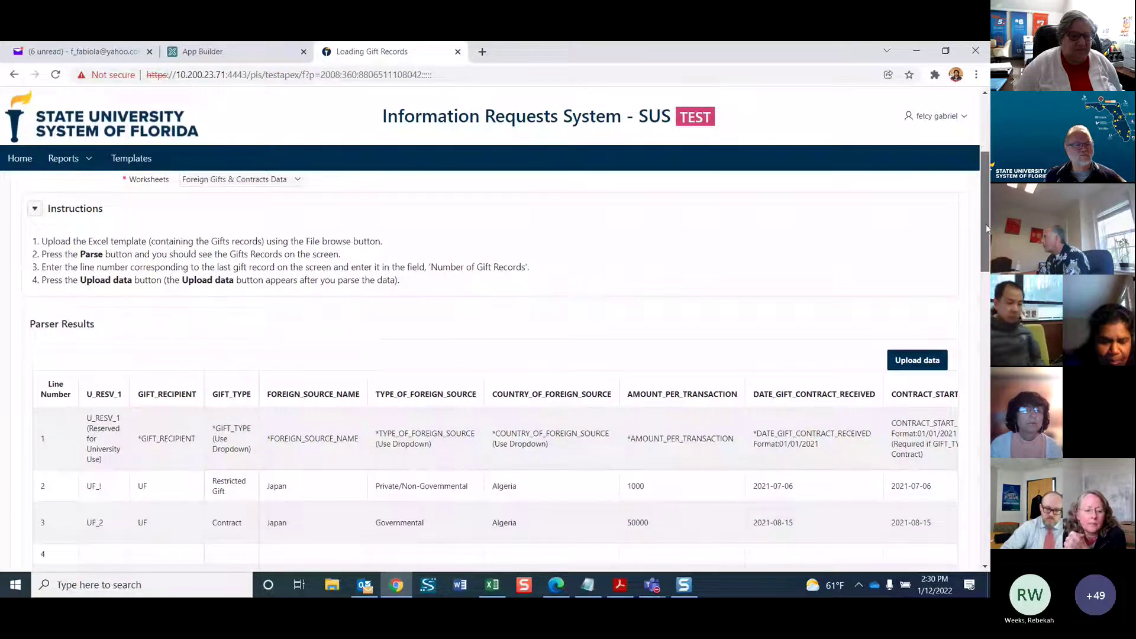
pyautogui.moveTo(986, 225); pyautogui.dragTo(985, 229)
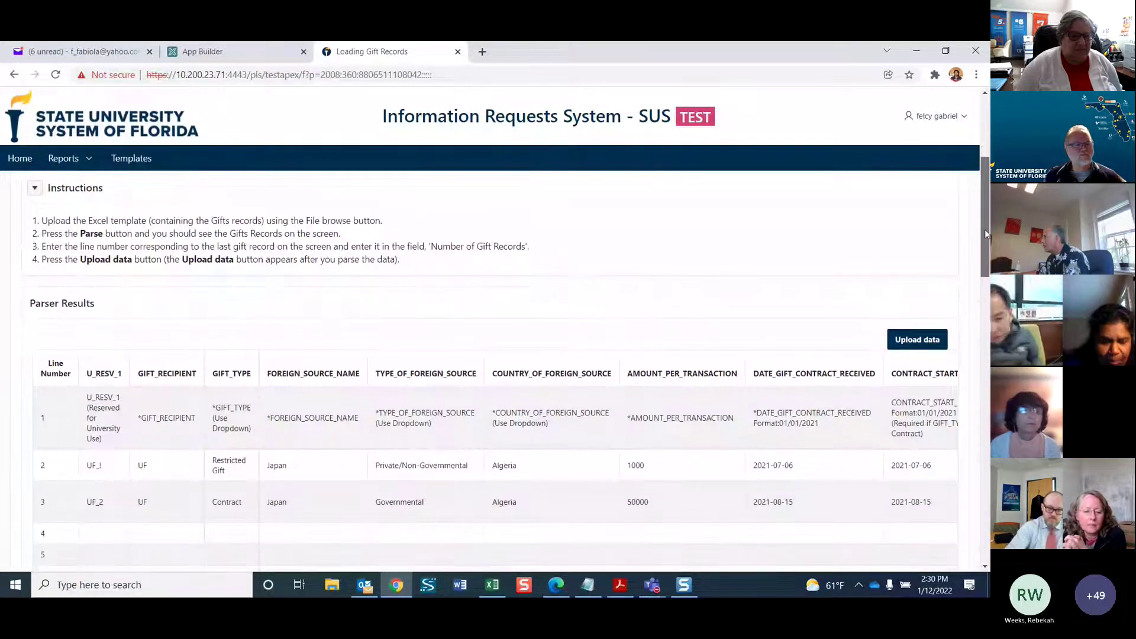
pyautogui.moveTo(985, 229); pyautogui.dragTo(986, 190)
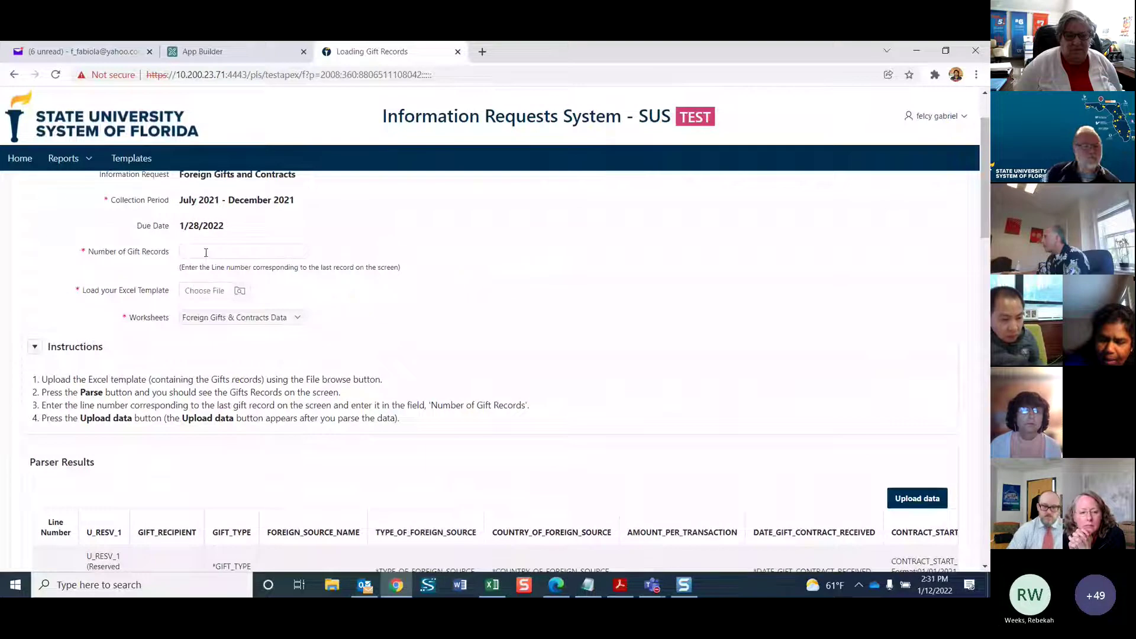
# Enter 3 as the number of gift records and upload the parsed gift data.
pyautogui.click(258, 251)
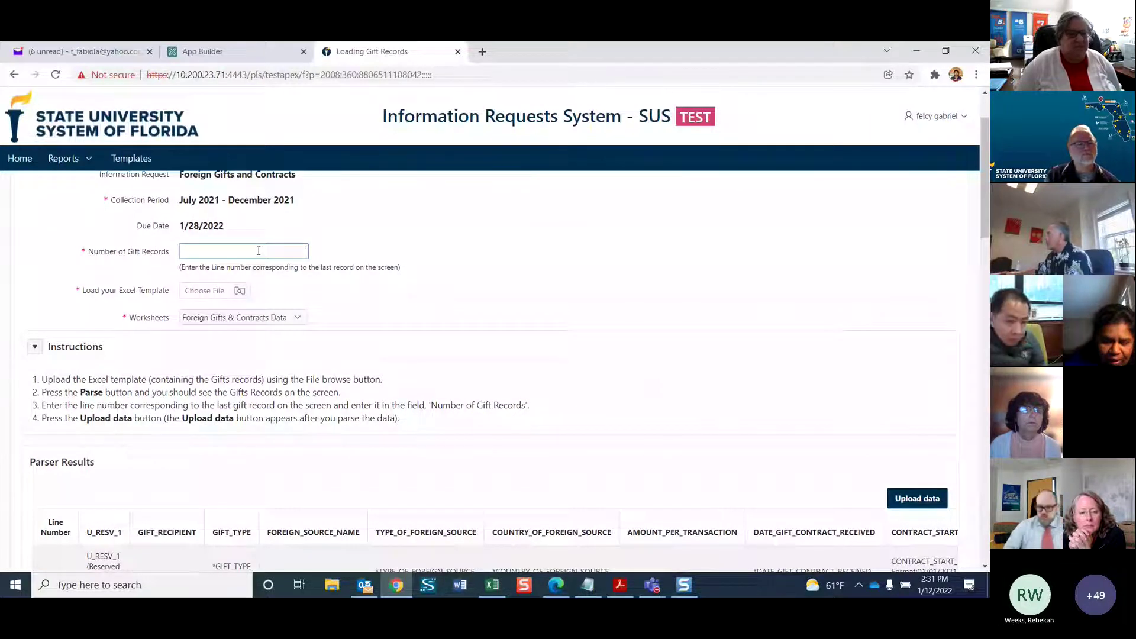
pyautogui.write('3')
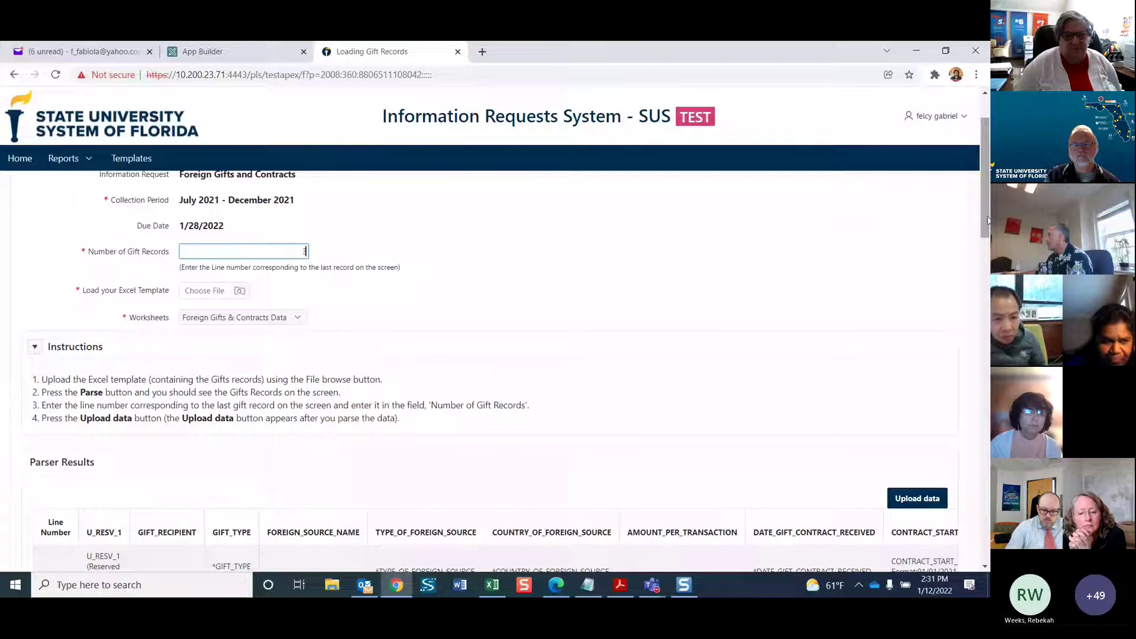
pyautogui.moveTo(987, 221); pyautogui.dragTo(987, 224)
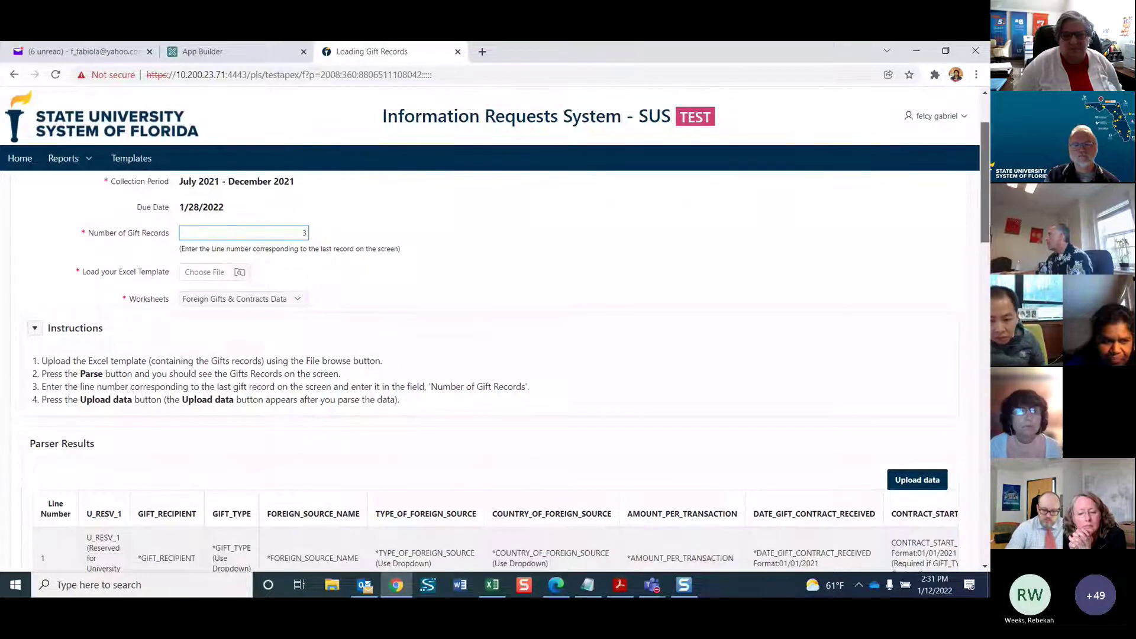
pyautogui.scroll(-3, 916, 327)
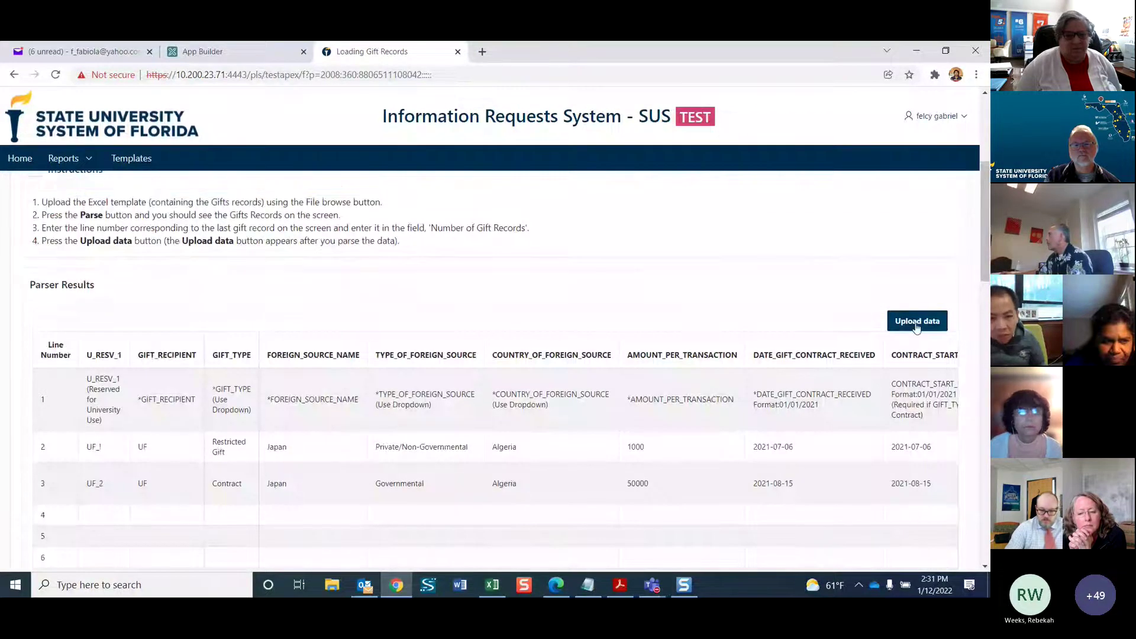
pyautogui.click(917, 321)
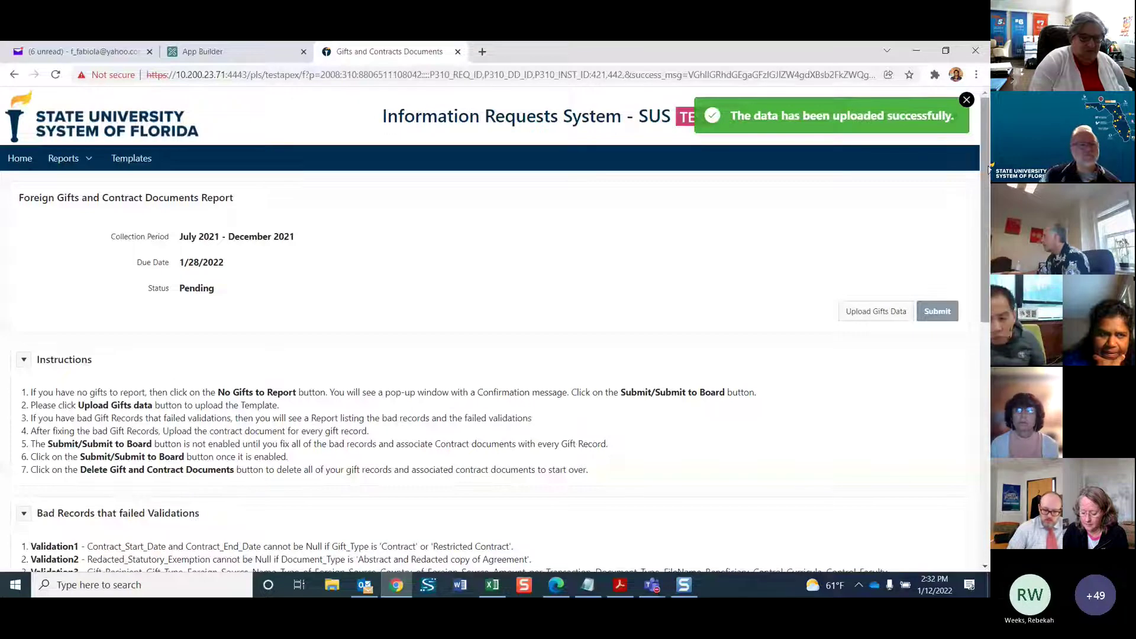
pyautogui.moveTo(989, 170); pyautogui.dragTo(970, 279)
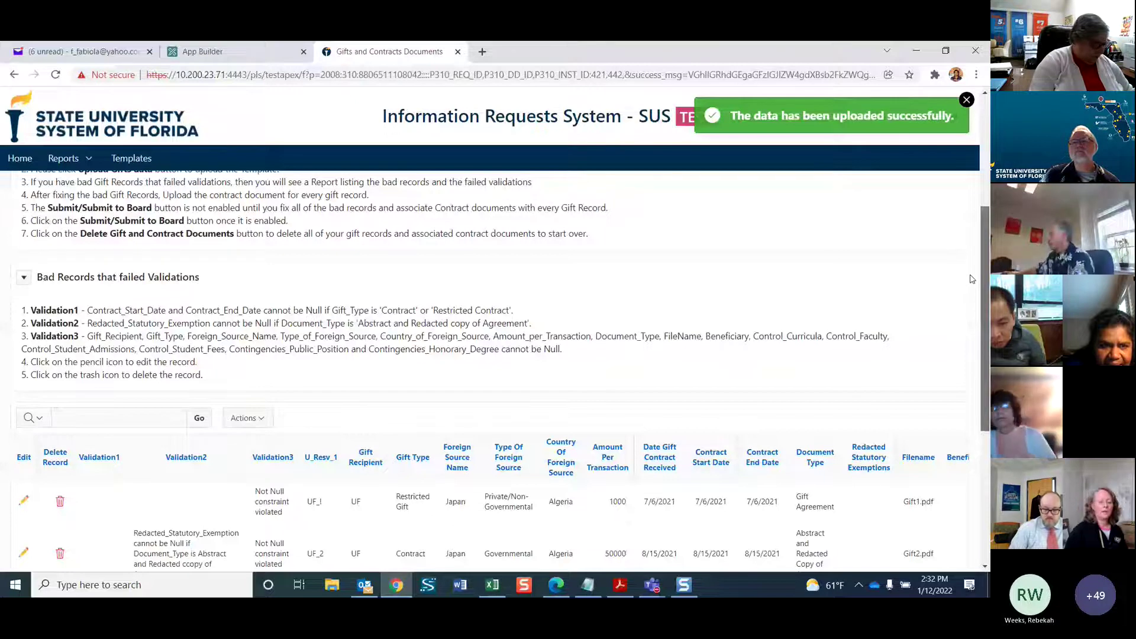
pyautogui.scroll(1, 966, 242)
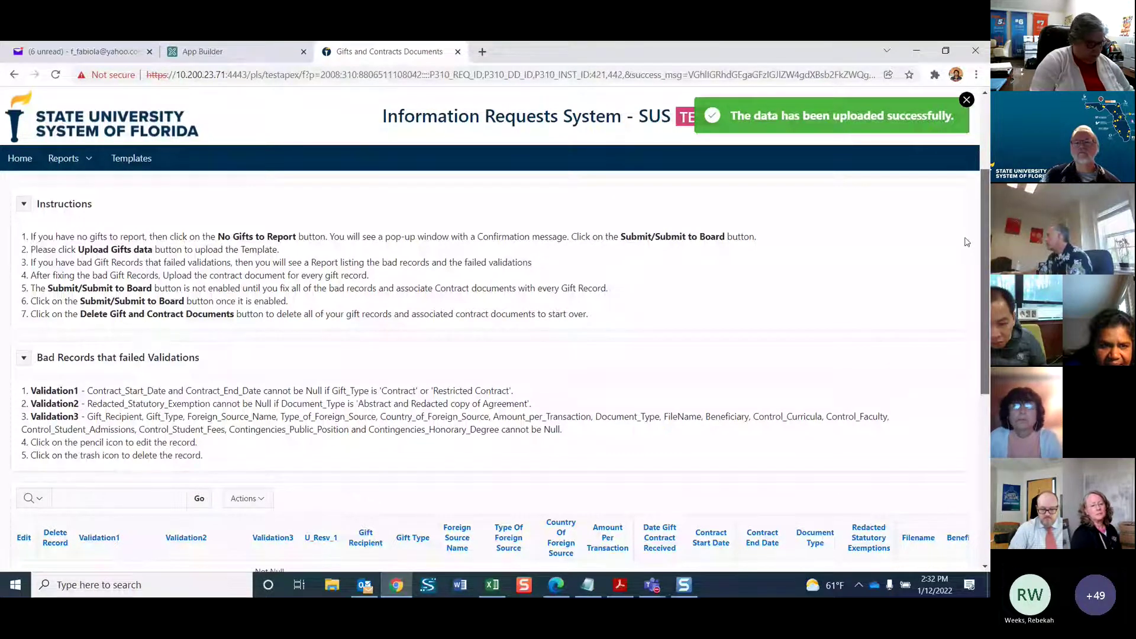
pyautogui.scroll(-1, 967, 242)
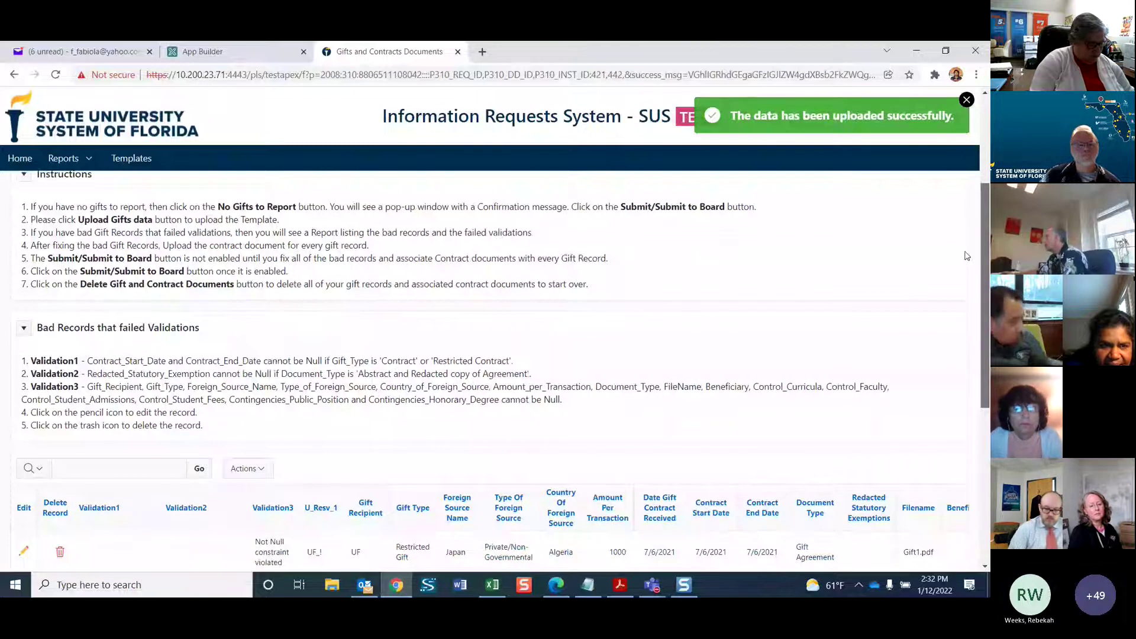
pyautogui.scroll(-1, 967, 255)
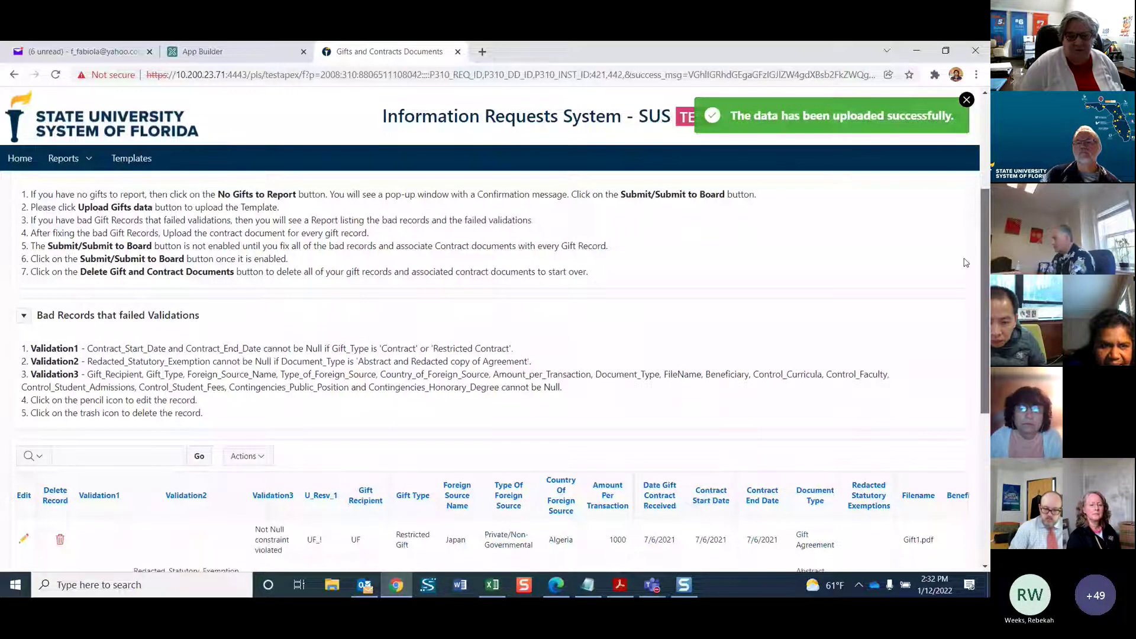
pyautogui.scroll(-2, 970, 284)
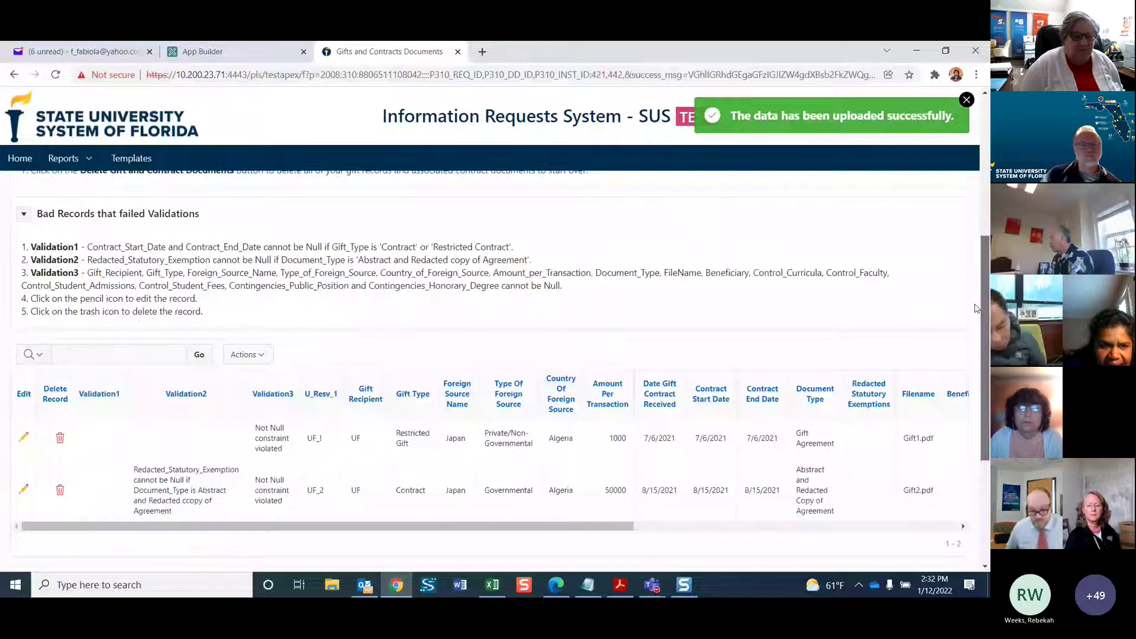
pyautogui.scroll(-2, 976, 307)
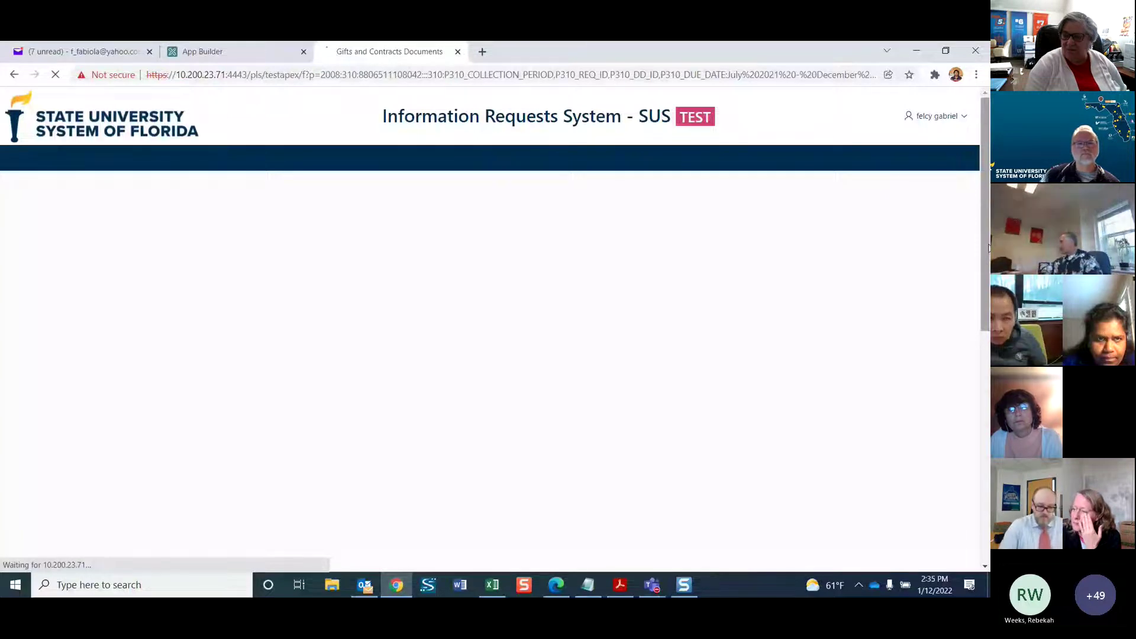
# Scroll through the Gift2.pdf record form to review the missing Beneficiary, Control Curricula and Control Faculty errors.
pyautogui.scroll(-3, 985, 244)
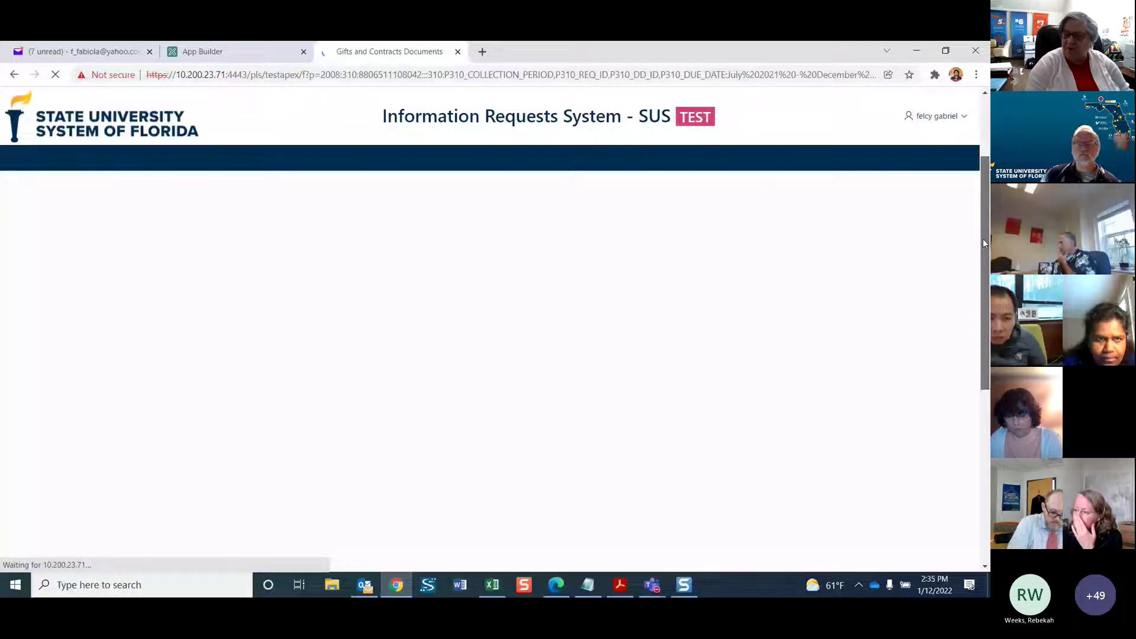
pyautogui.scroll(2, 317, 329)
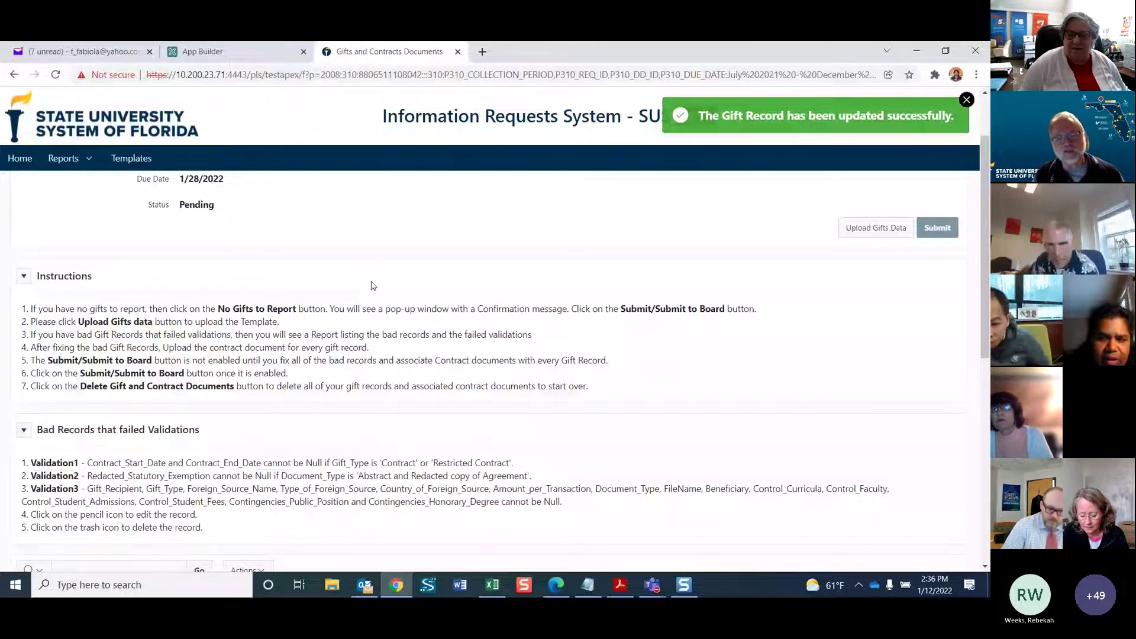
pyautogui.scroll(-5, 371, 286)
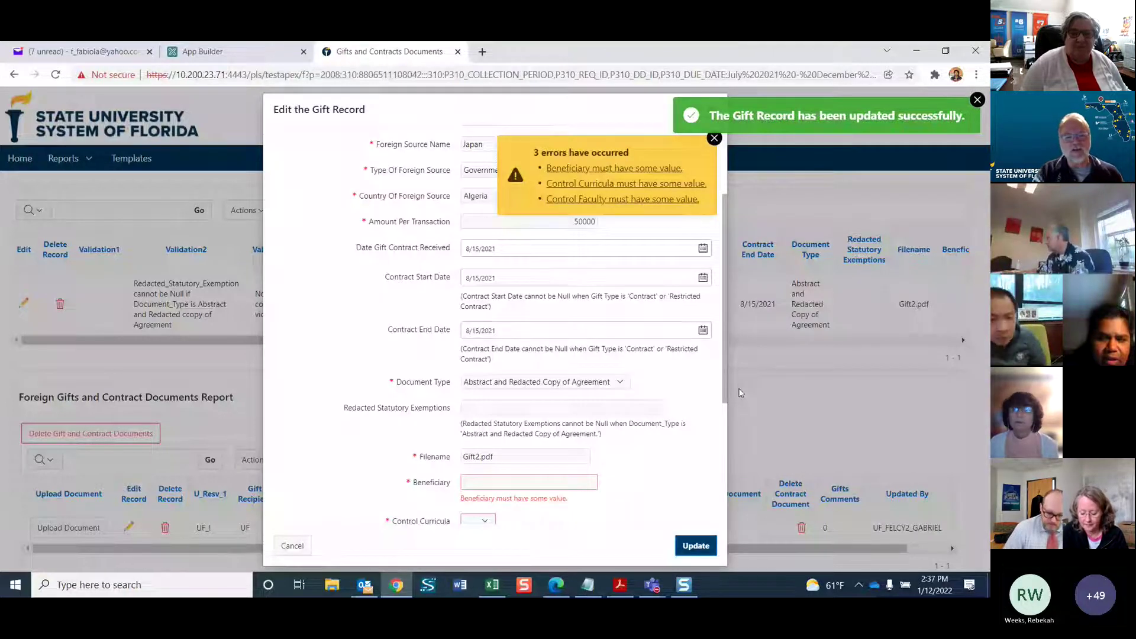
# Set Beneficiary 'Student', Control Curricula and Control Faculty Yes, exemptions 'Testing', and save Gift2's record.
pyautogui.scroll(-2, 740, 393)
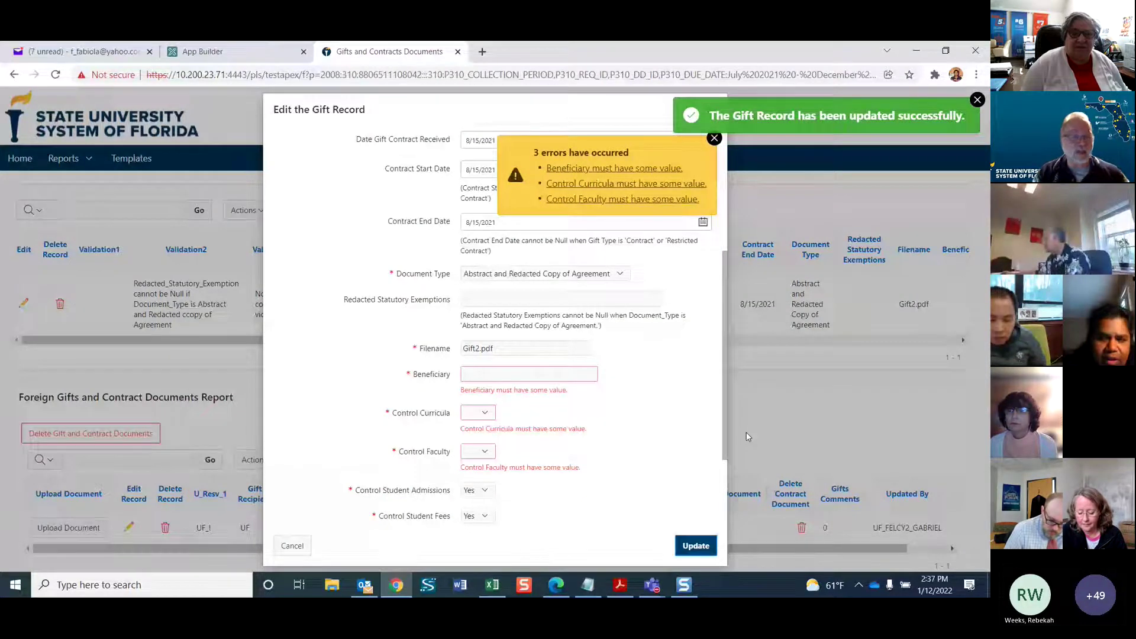
pyautogui.click(529, 374)
pyautogui.write('Student')
pyautogui.press('Tab')
pyautogui.press('y')
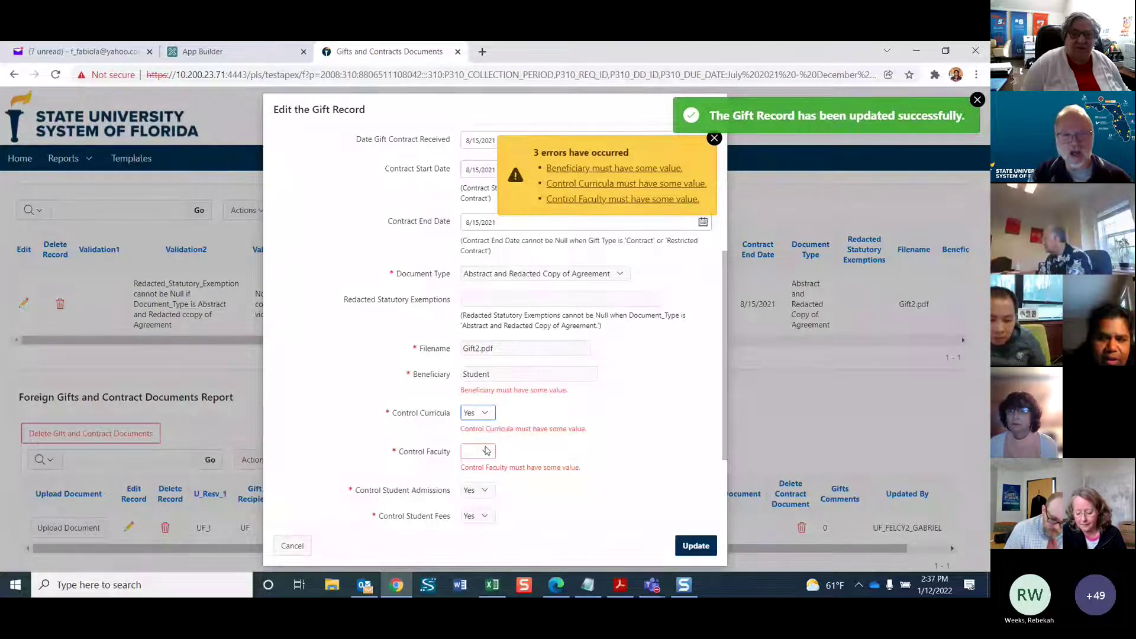
pyautogui.press('Tab')
pyautogui.press('y')
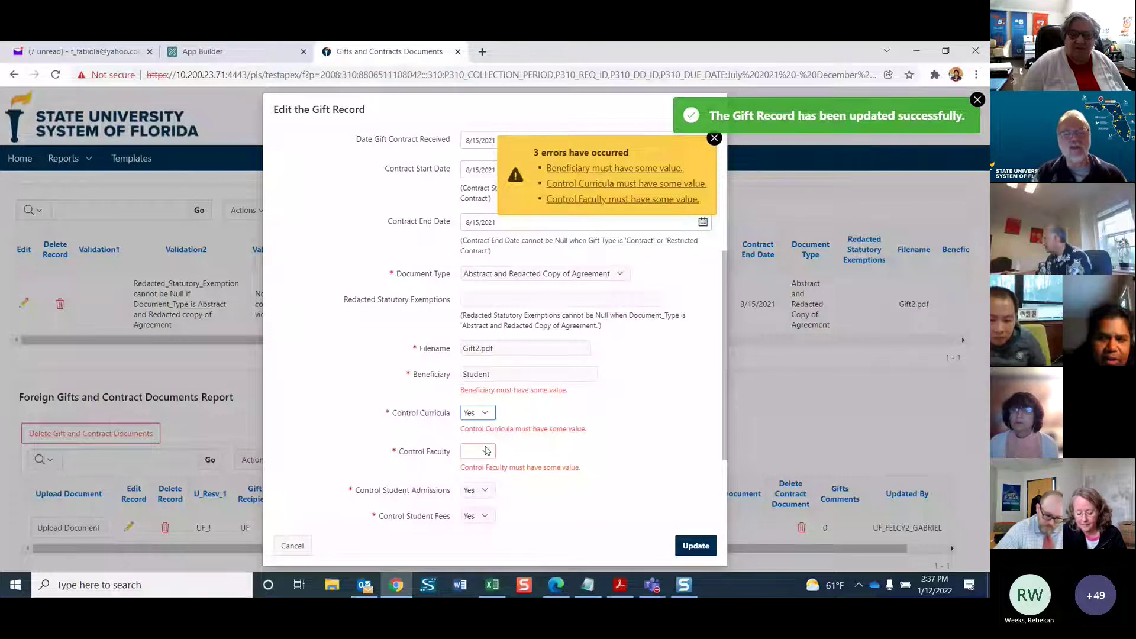
pyautogui.press('Return')
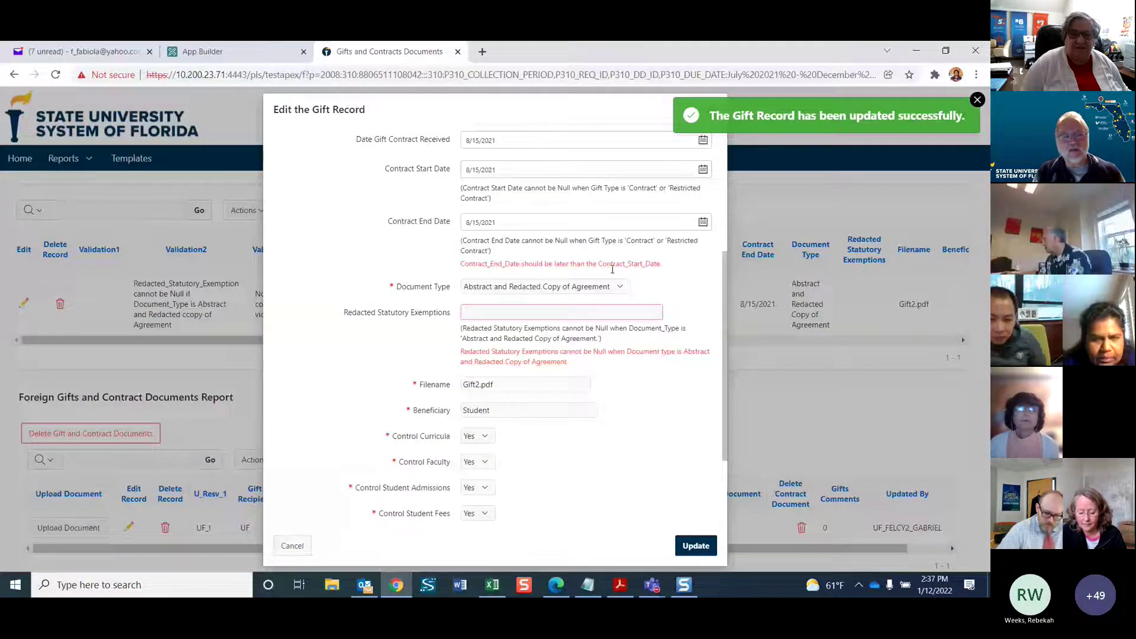
pyautogui.click(546, 314)
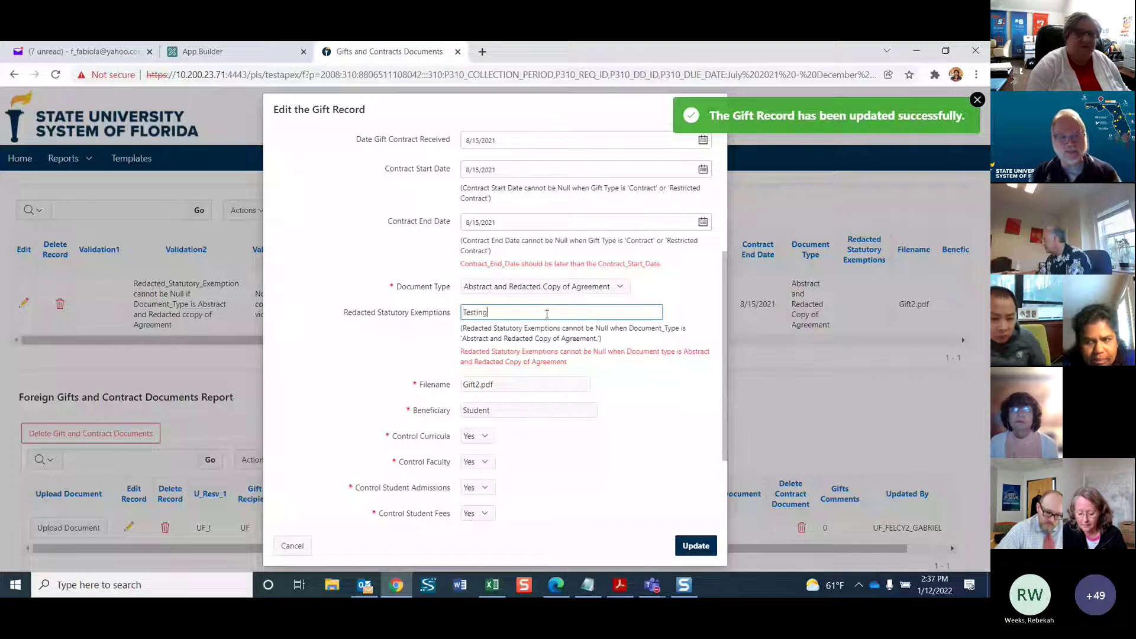
pyautogui.click(696, 547)
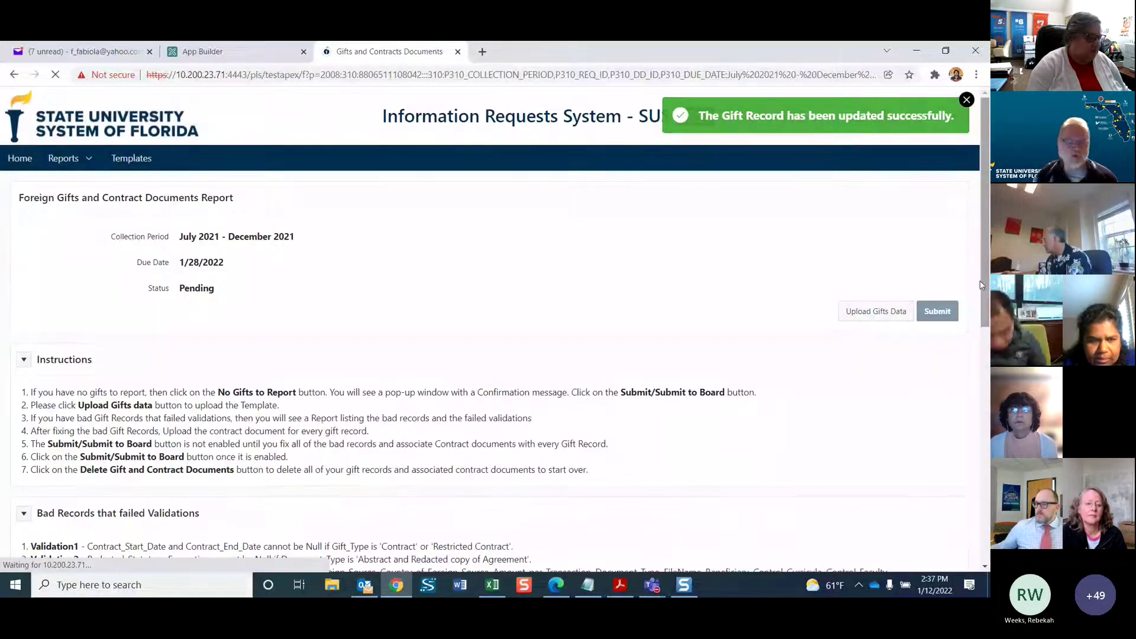
pyautogui.scroll(-3, 982, 284)
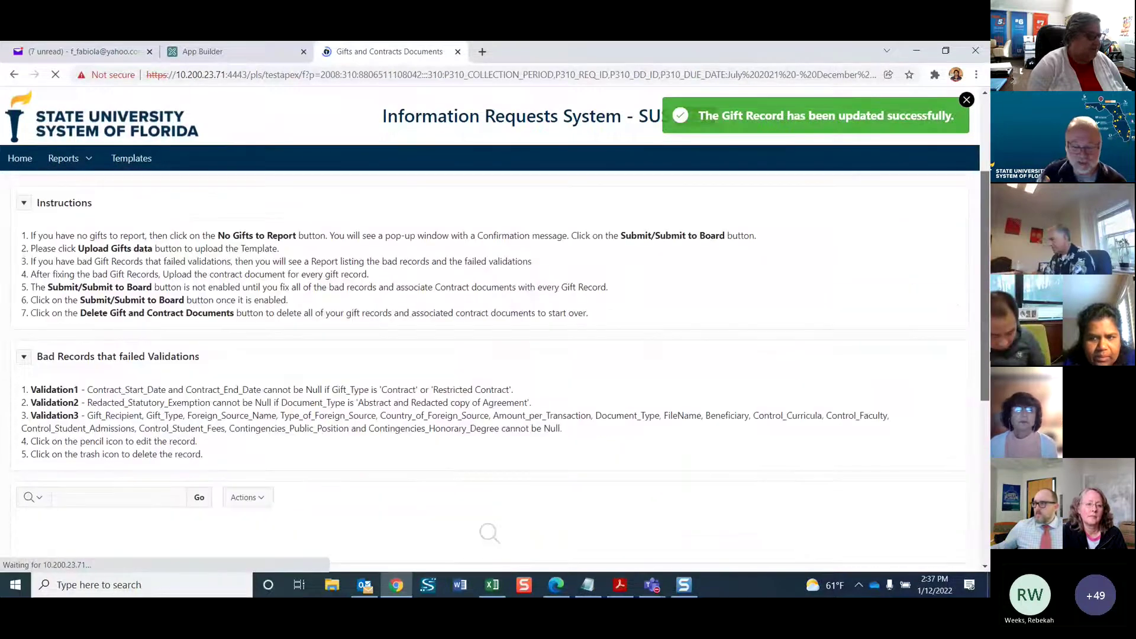
pyautogui.scroll(-2, 989, 407)
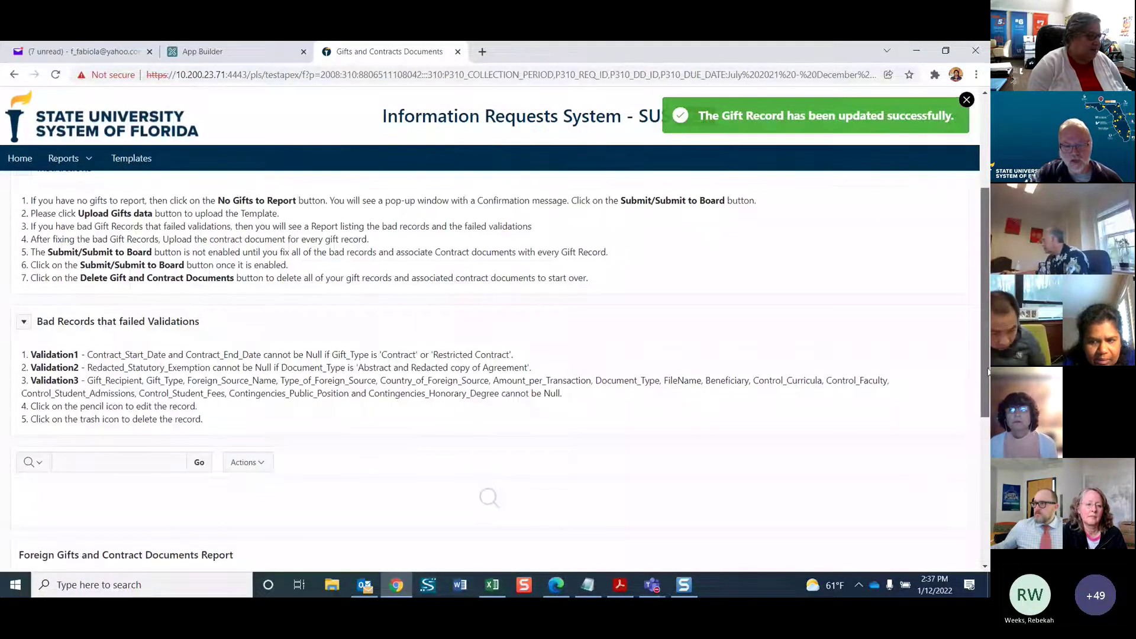
pyautogui.moveTo(989, 407)
pyautogui.mouseDown()
pyautogui.moveTo(989, 366)
pyautogui.moveTo(989, 400)
pyautogui.mouseUp()
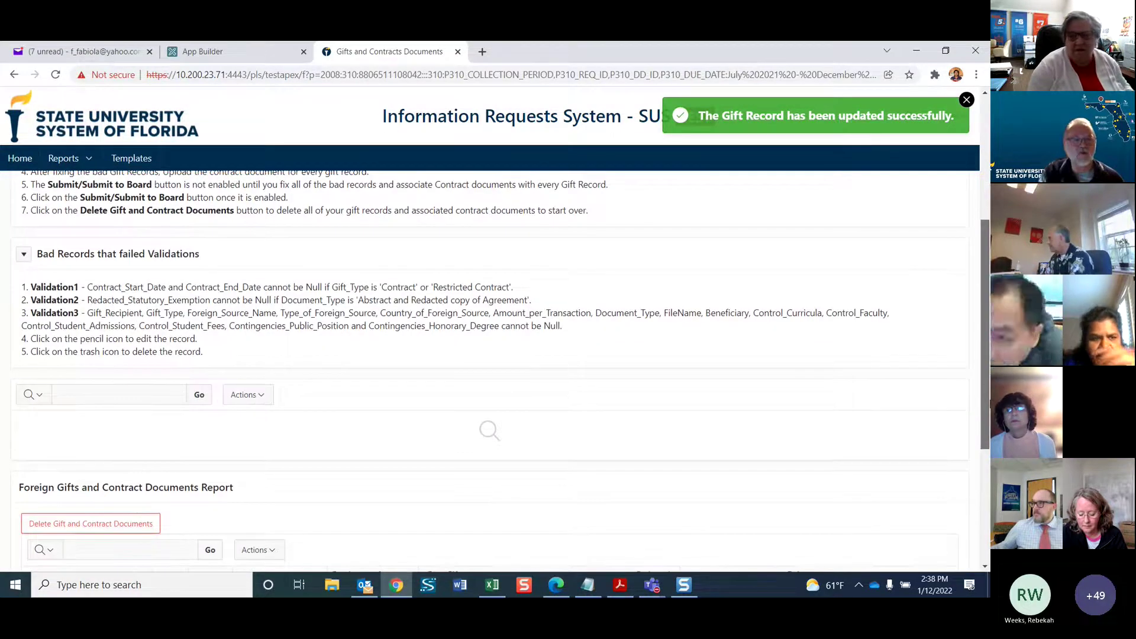
pyautogui.scroll(-1, 677, 414)
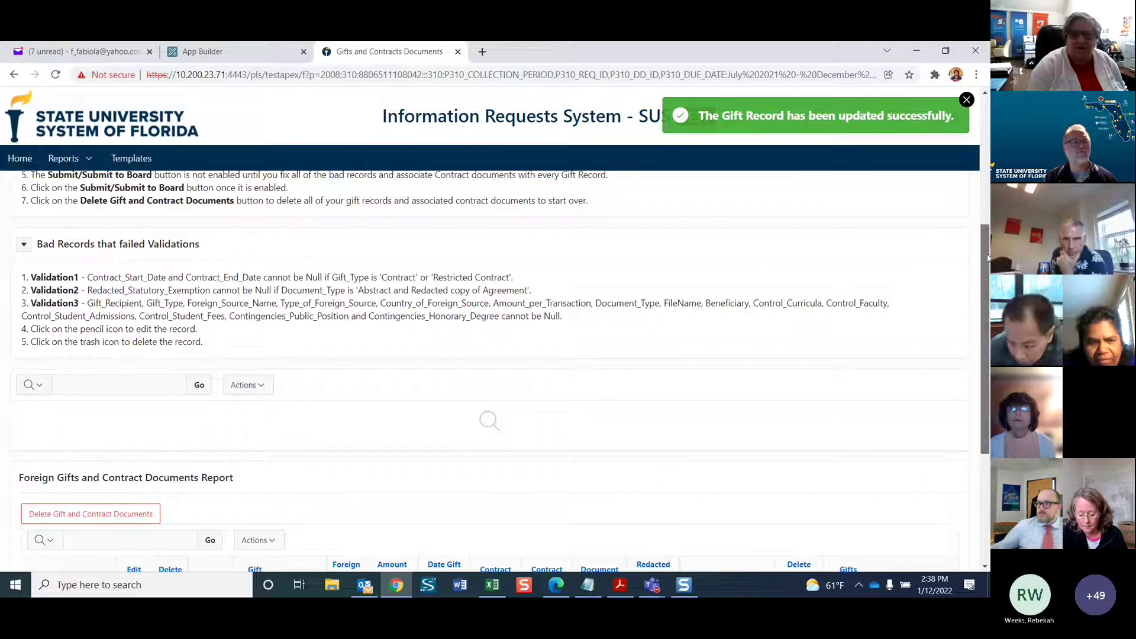
pyautogui.moveTo(987, 258); pyautogui.dragTo(986, 361)
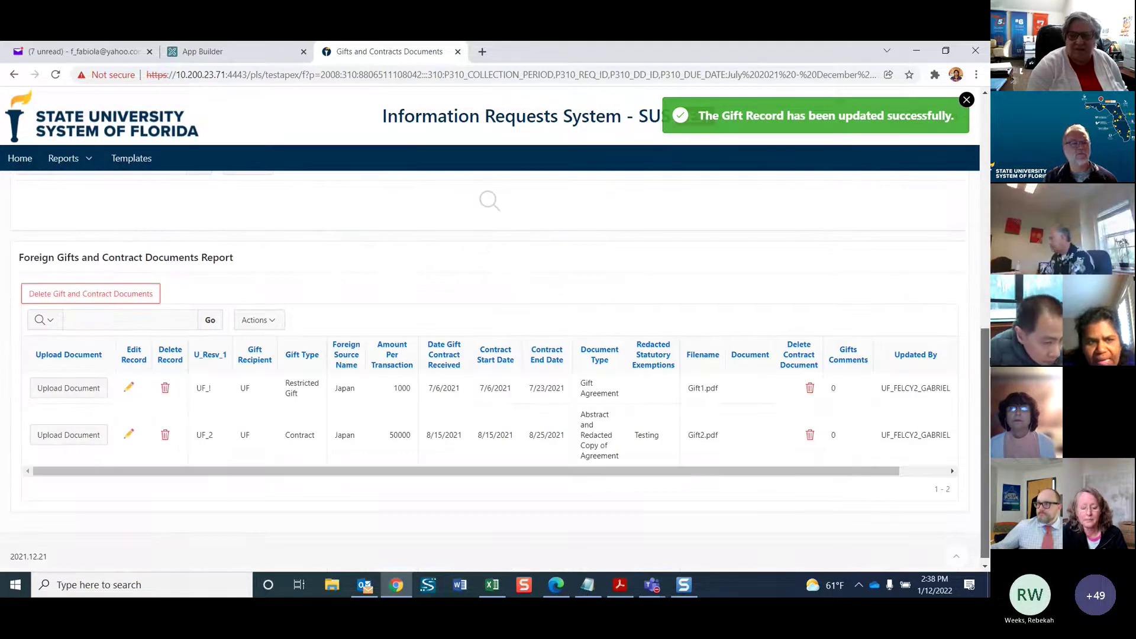
pyautogui.moveTo(987, 361); pyautogui.dragTo(986, 356)
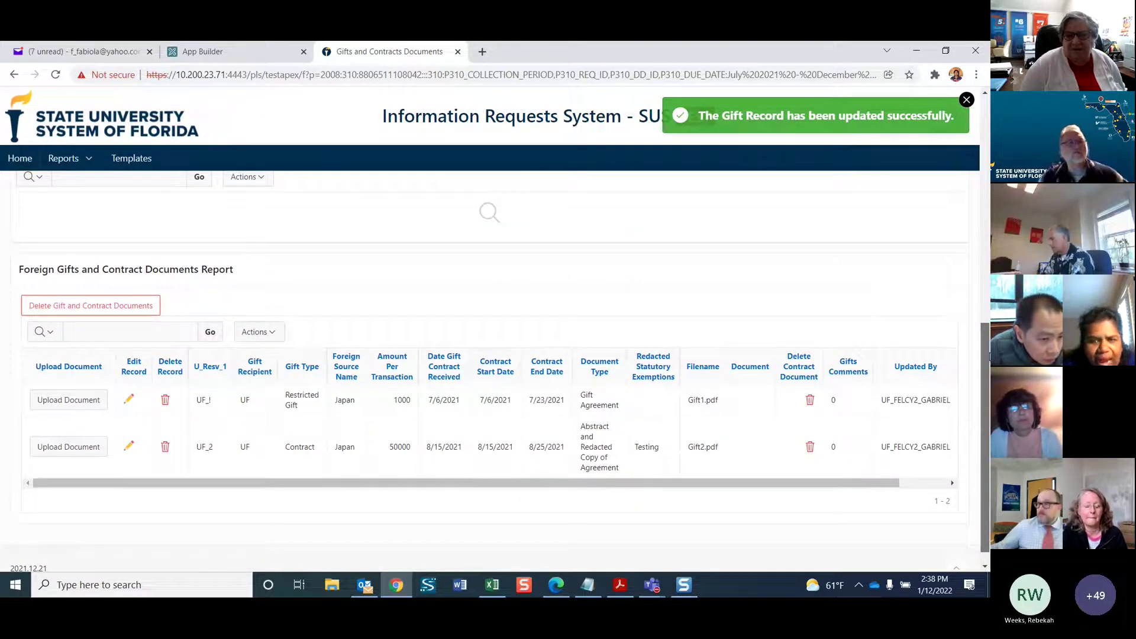
pyautogui.moveTo(988, 356); pyautogui.dragTo(975, 169)
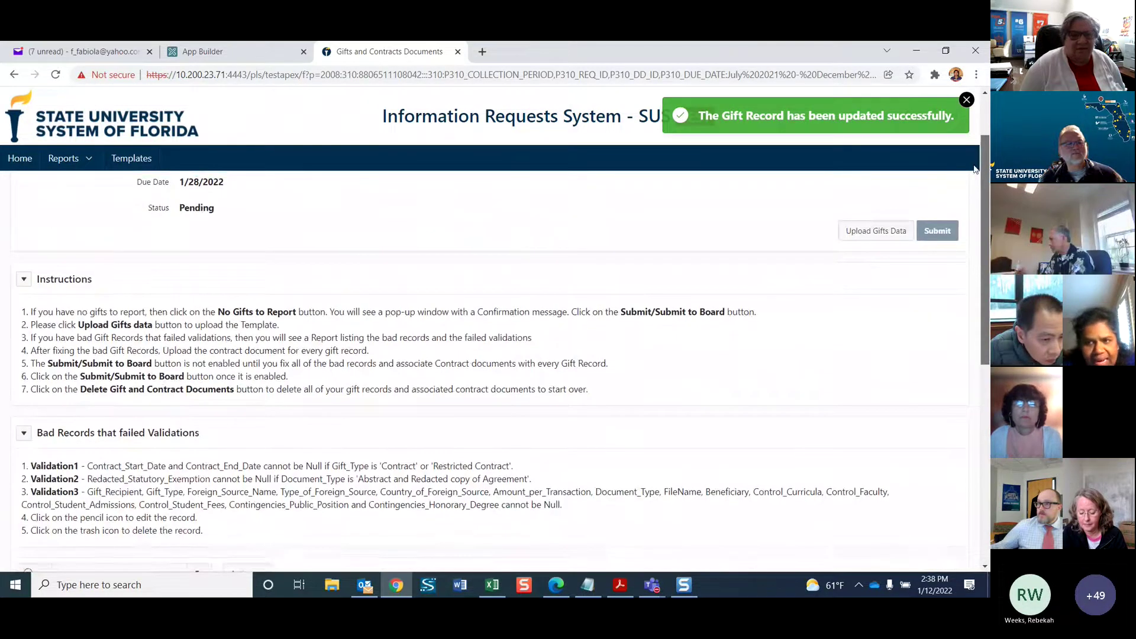
pyautogui.scroll(-8, 975, 169)
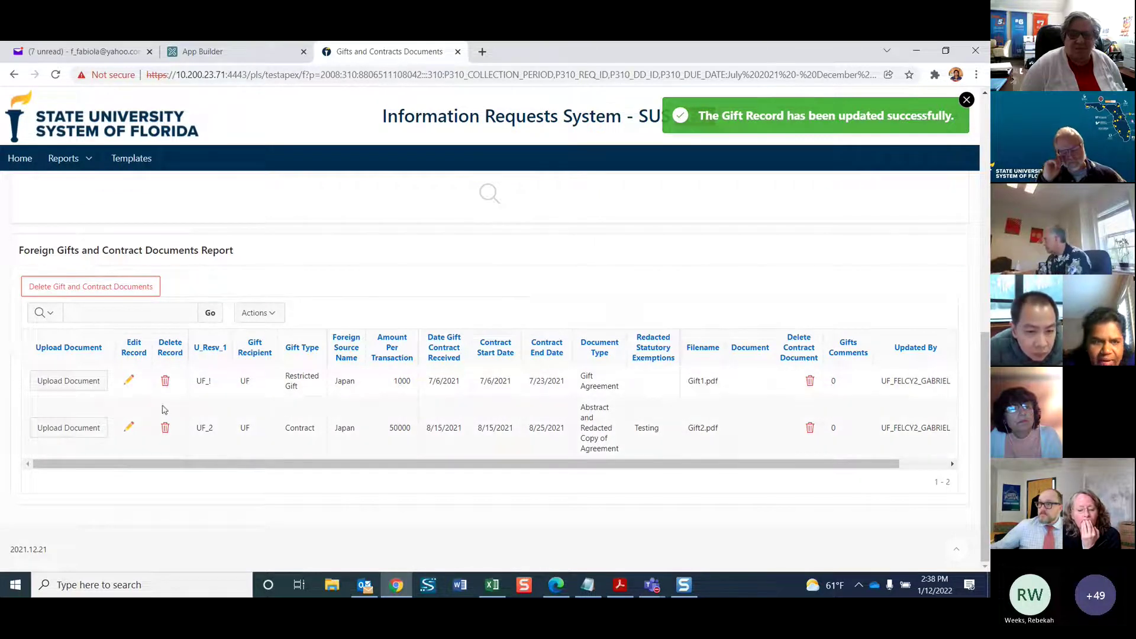
# Attach Gift1.pdf to the first gift record after Gift3.pdf is rejected for a filename mismatch.
pyautogui.click(72, 383)
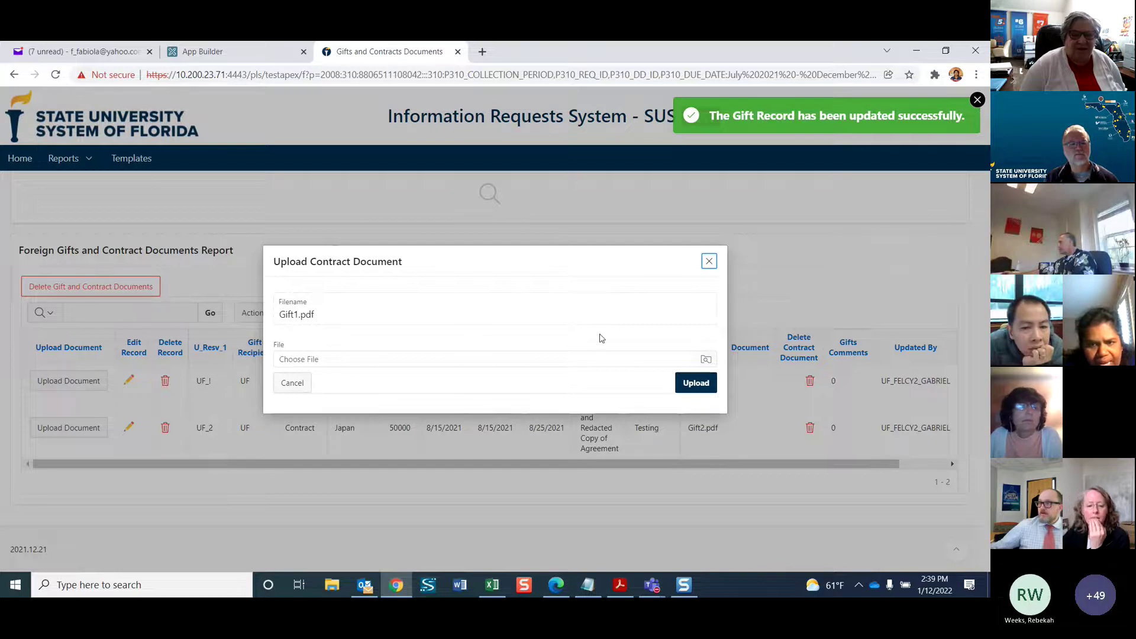
pyautogui.click(704, 358)
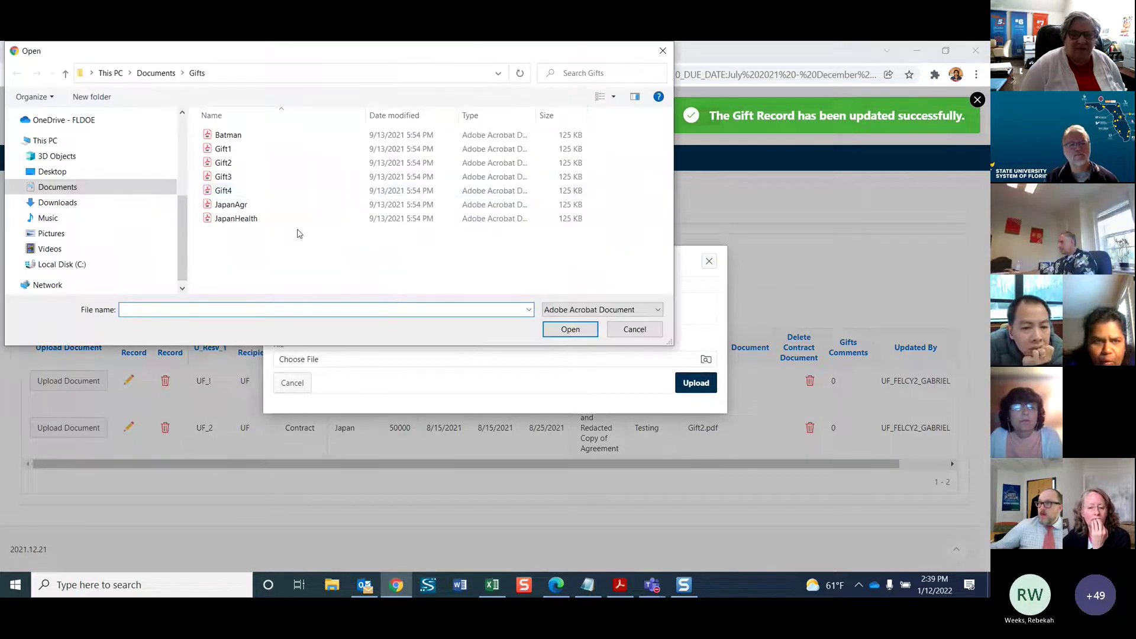
pyautogui.doubleClick(229, 176)
pyautogui.click(691, 385)
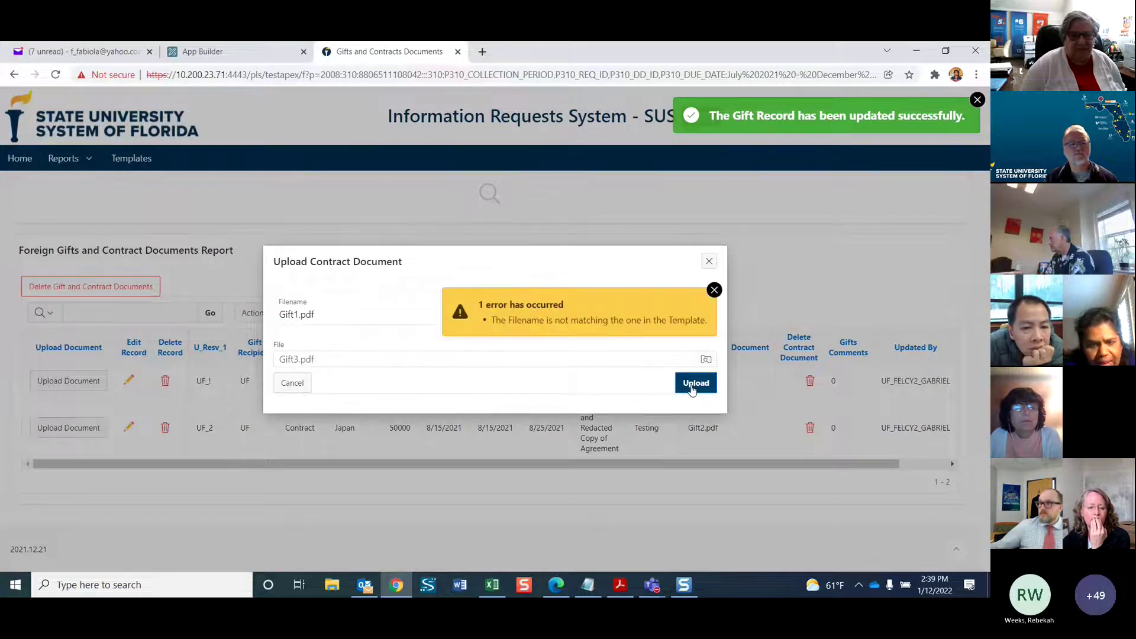
pyautogui.click(714, 290)
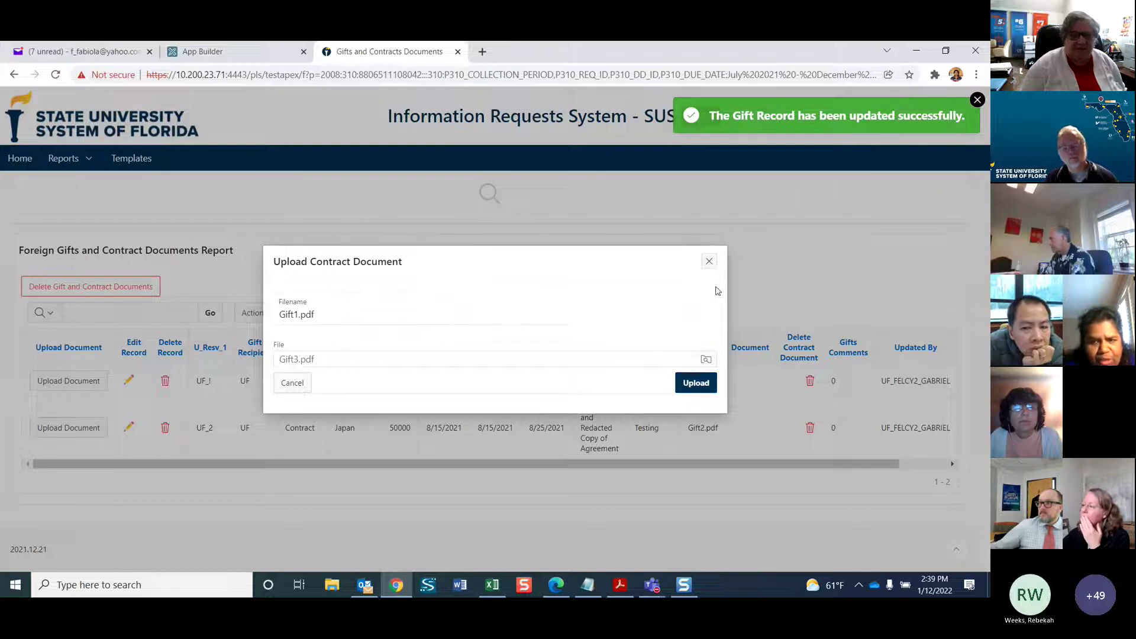
pyautogui.click(706, 359)
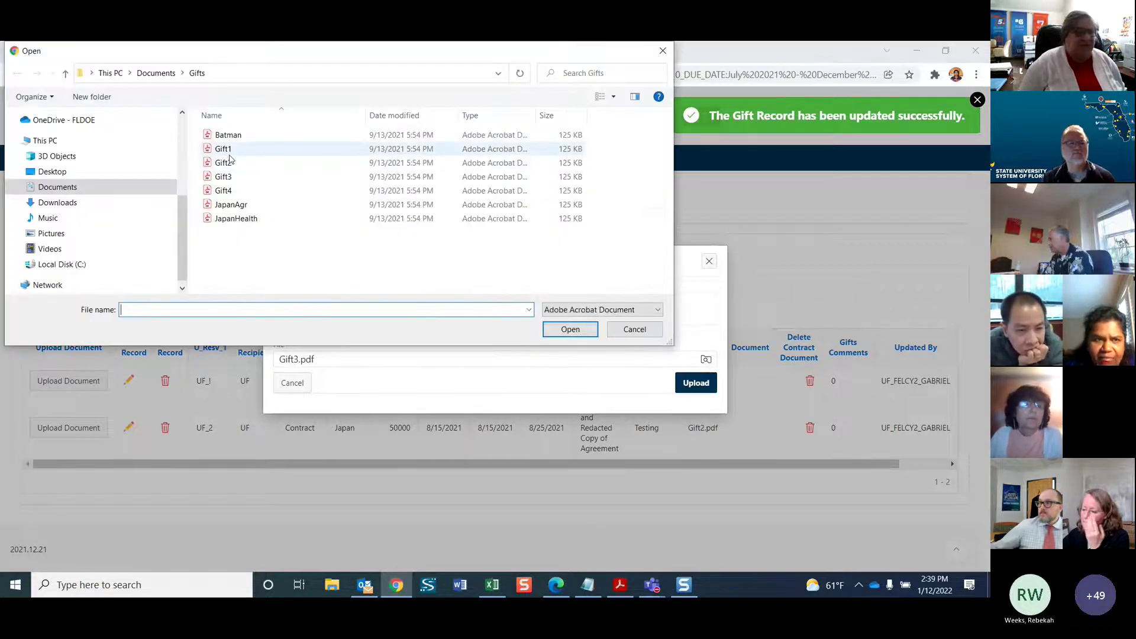
pyautogui.doubleClick(223, 148)
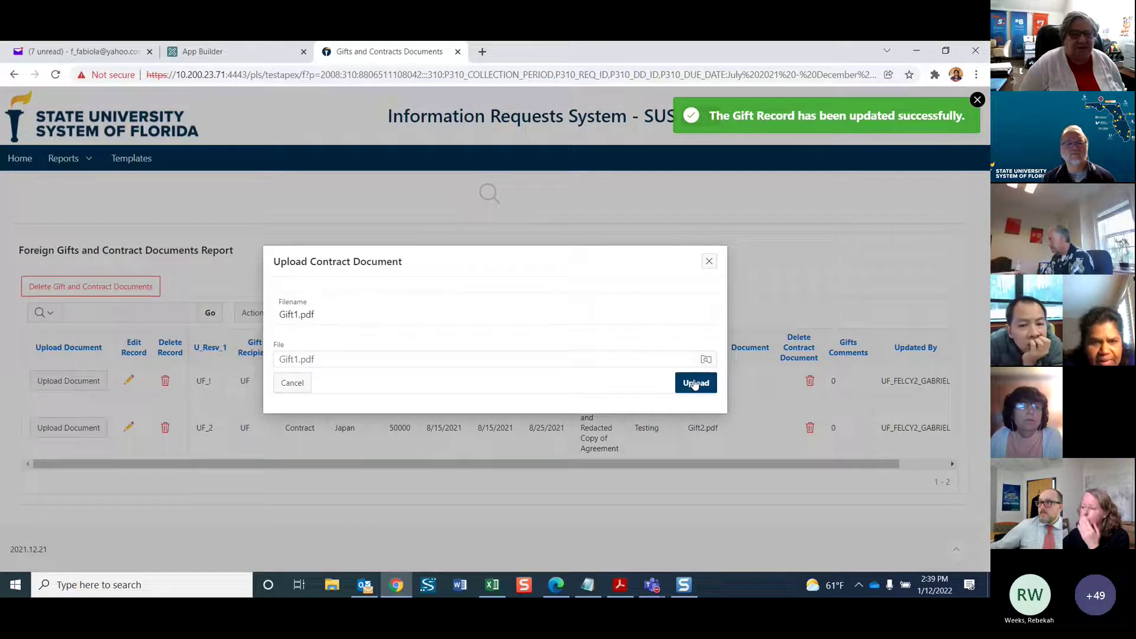
pyautogui.click(695, 383)
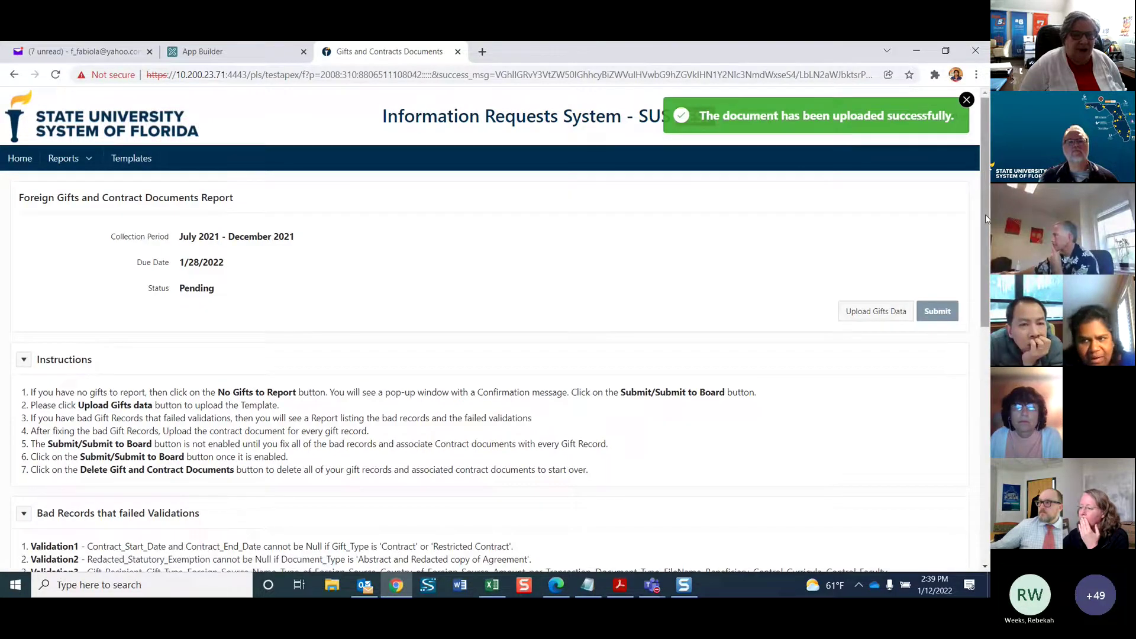
# Upload Gift2.pdf as the contract document for the second gift record, UF_2.
pyautogui.scroll(-2, 986, 214)
pyautogui.scroll(-5, 40, 469)
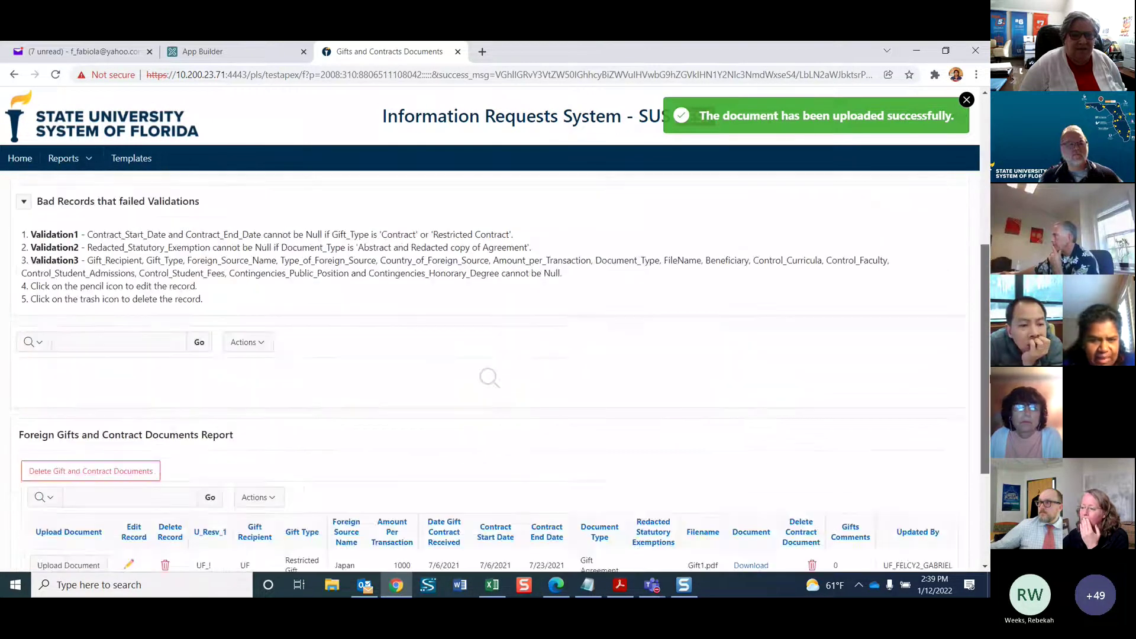
pyautogui.scroll(-4, 40, 469)
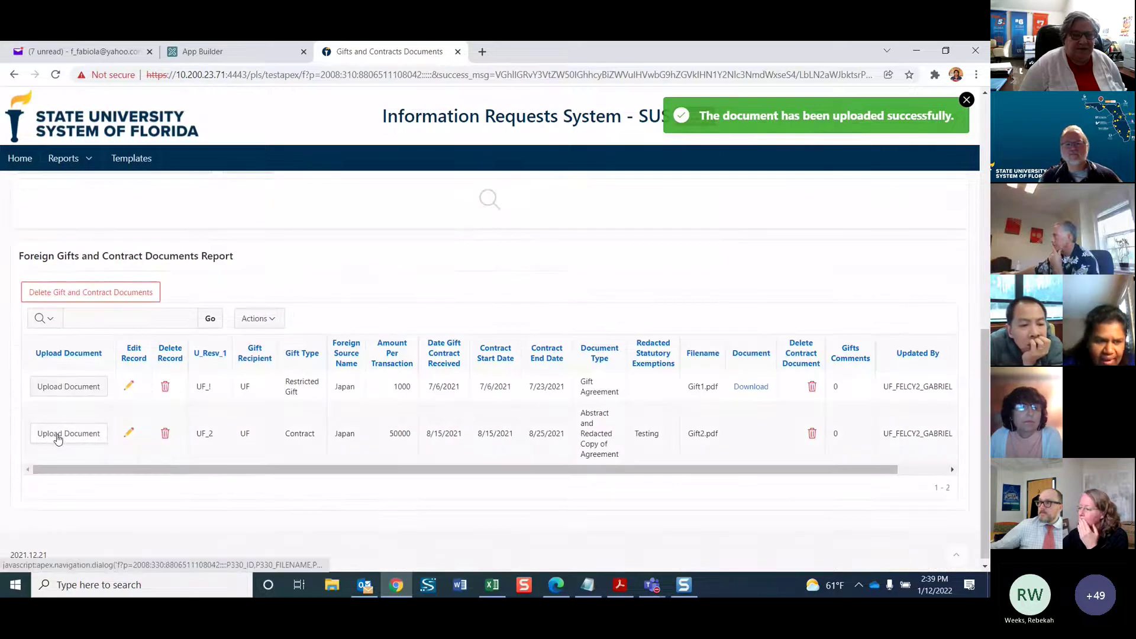
pyautogui.click(56, 434)
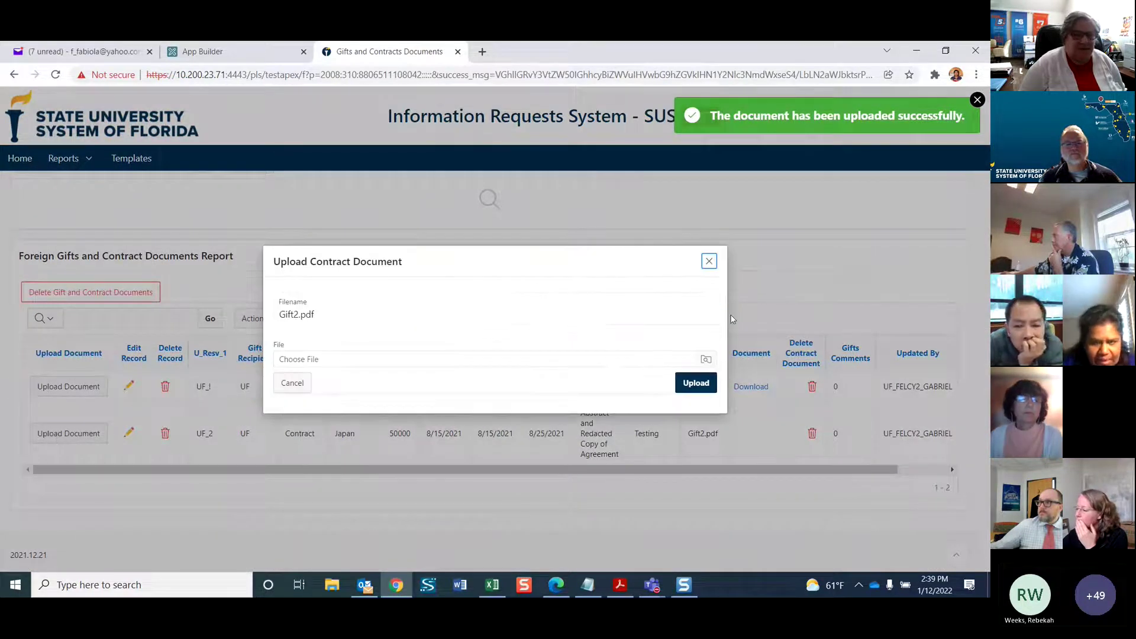
pyautogui.click(707, 360)
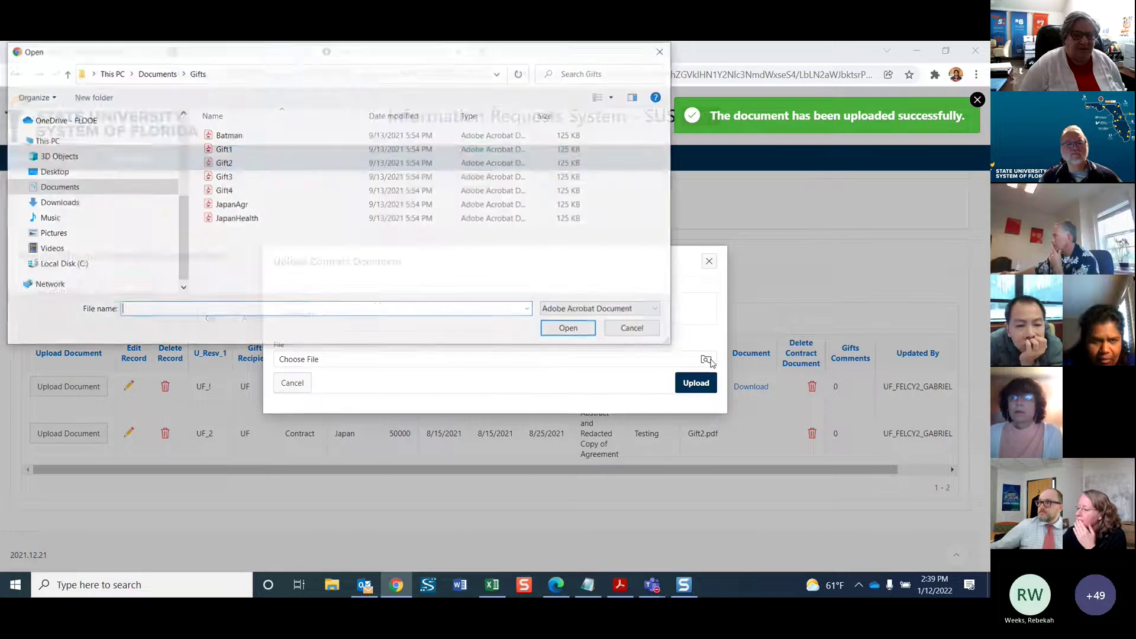
pyautogui.doubleClick(231, 168)
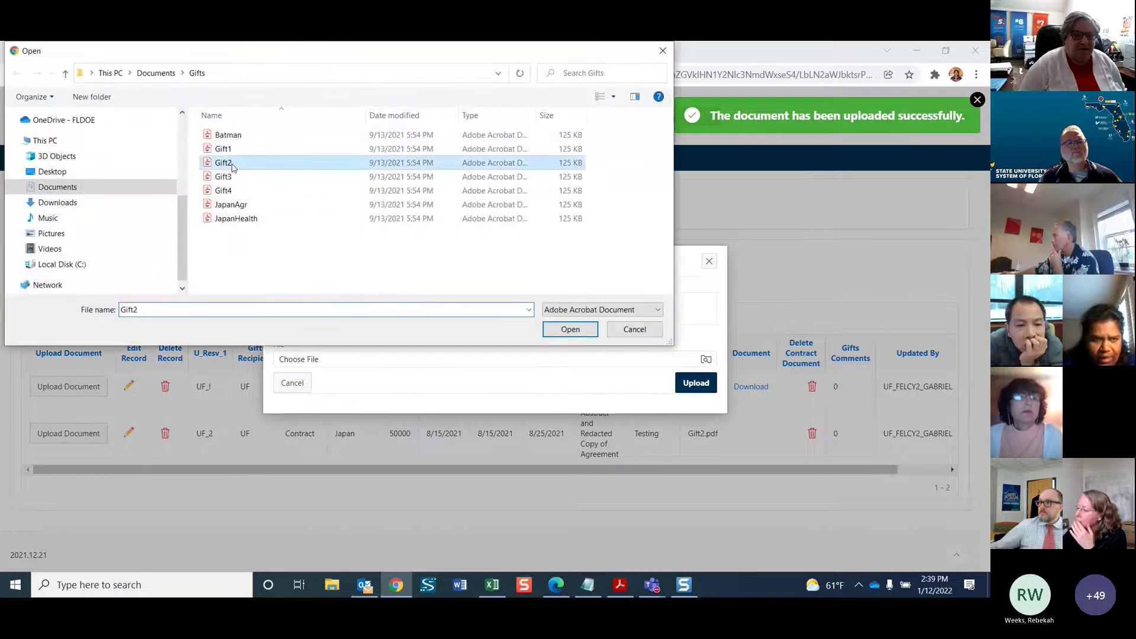
pyautogui.click(709, 386)
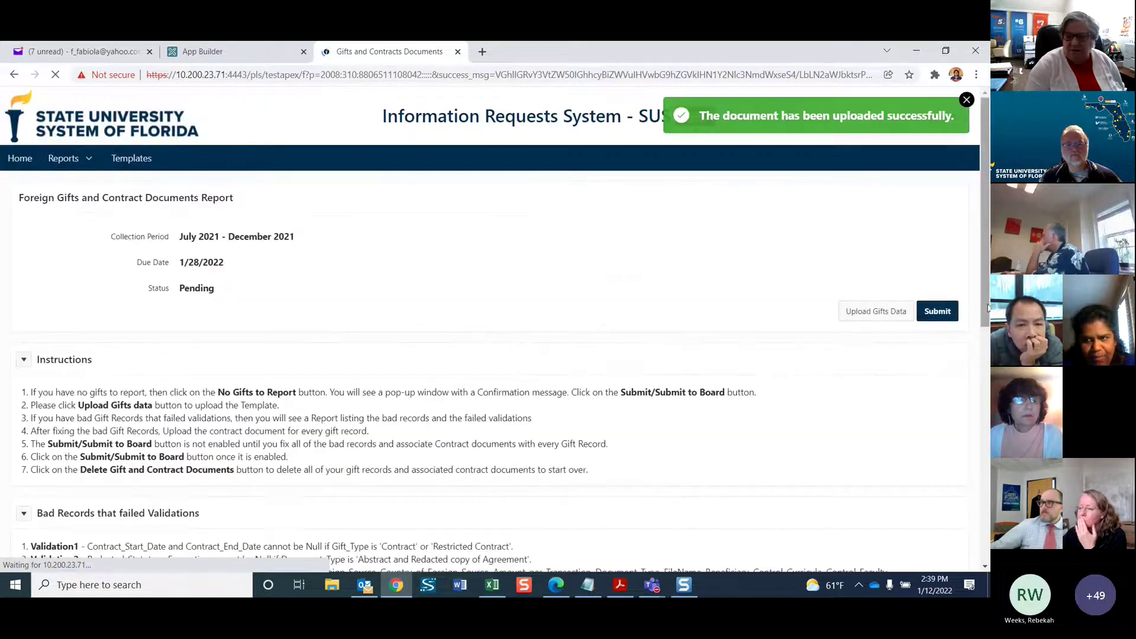
# Check that both gift rows show Download links, then submit the Foreign Gifts report.
pyautogui.scroll(-2, 711, 387)
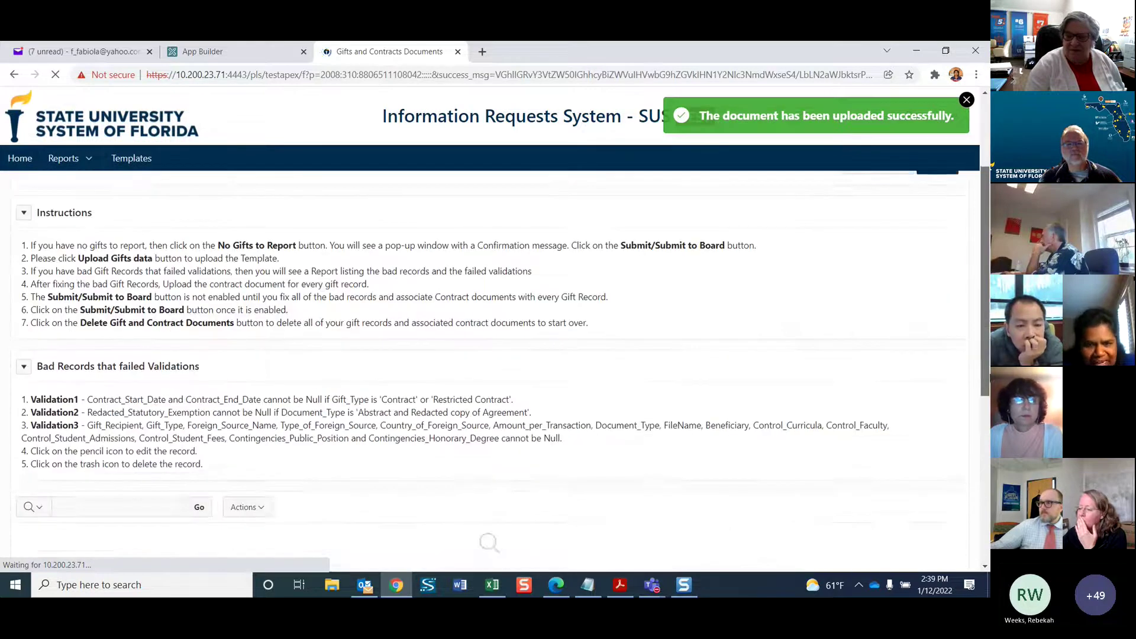
pyautogui.scroll(-6, 488, 364)
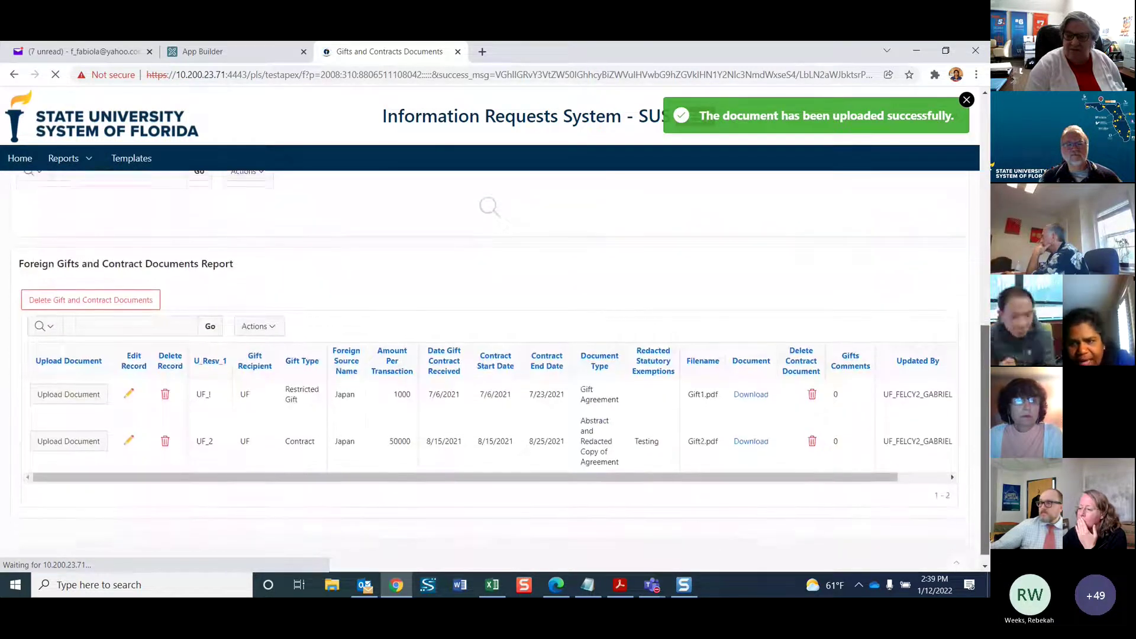
pyautogui.scroll(-1, 752, 391)
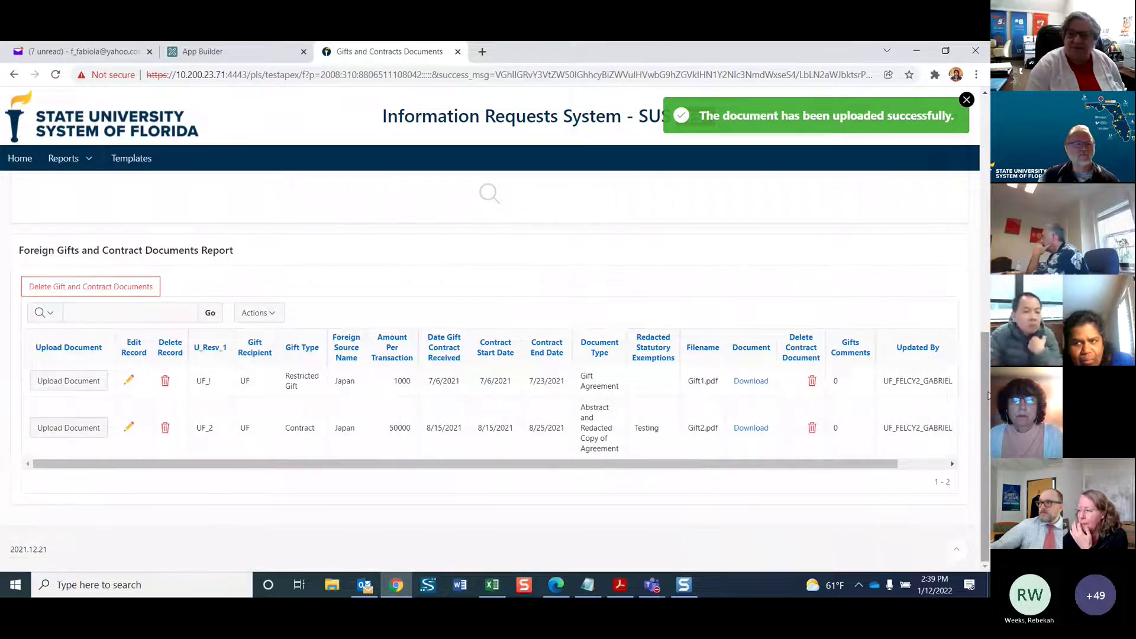
pyautogui.moveTo(987, 395); pyautogui.dragTo(986, 202)
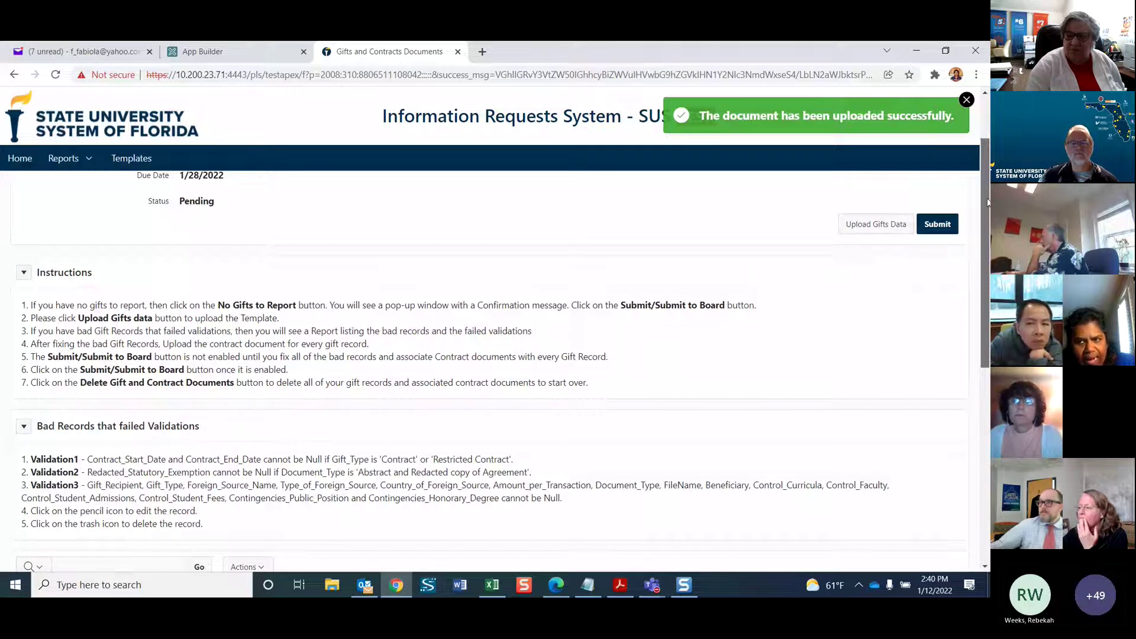
pyautogui.click(939, 228)
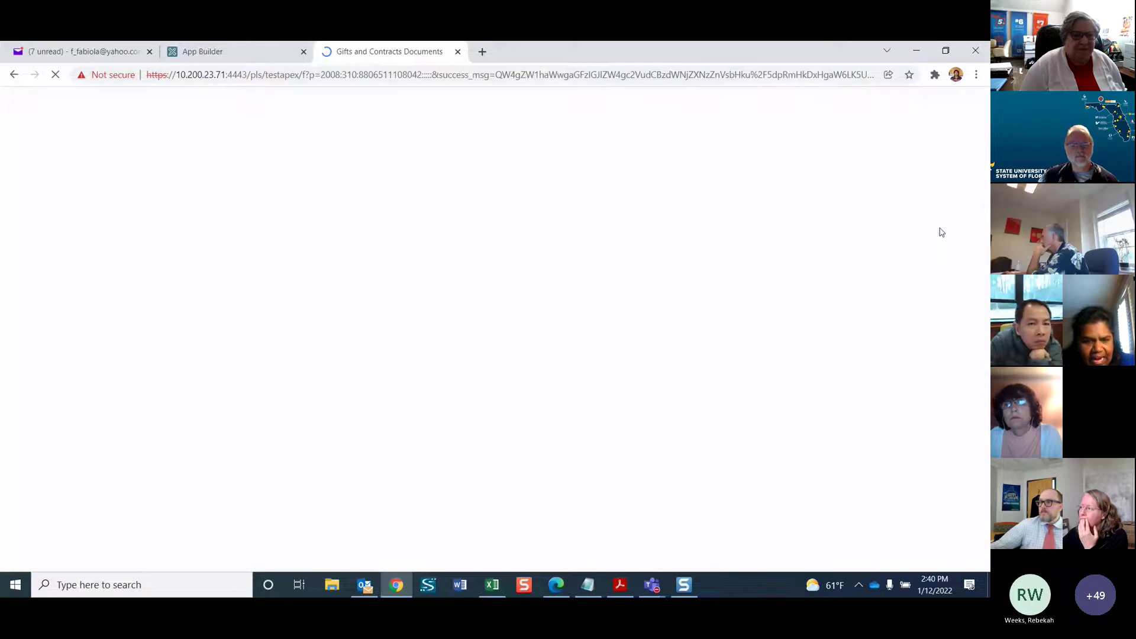
pyautogui.click(365, 585)
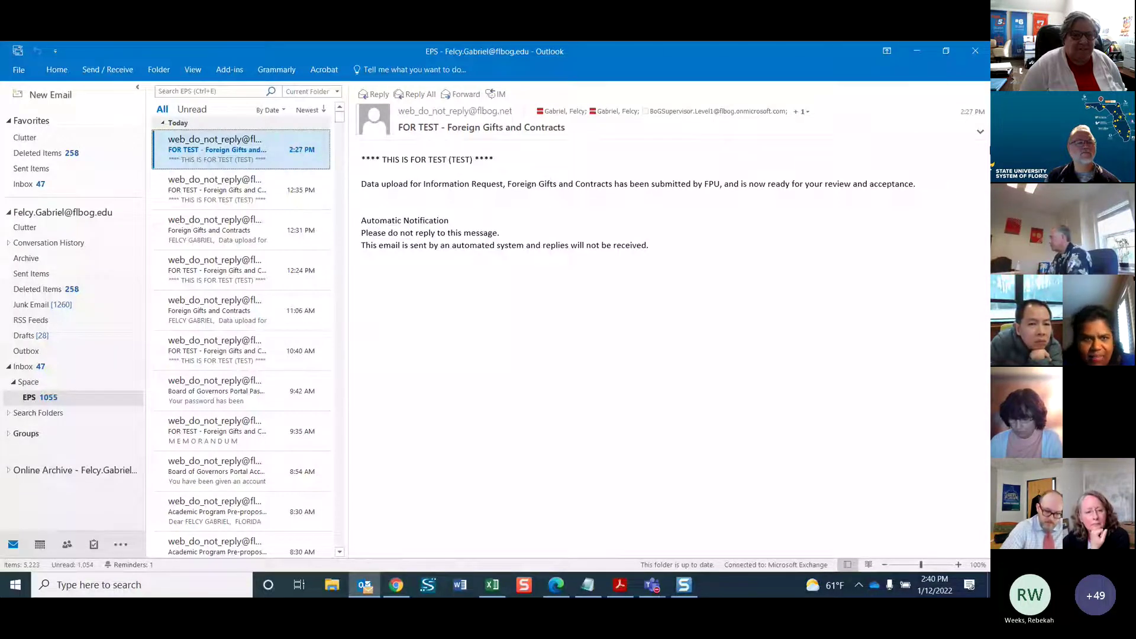
pyautogui.click(916, 52)
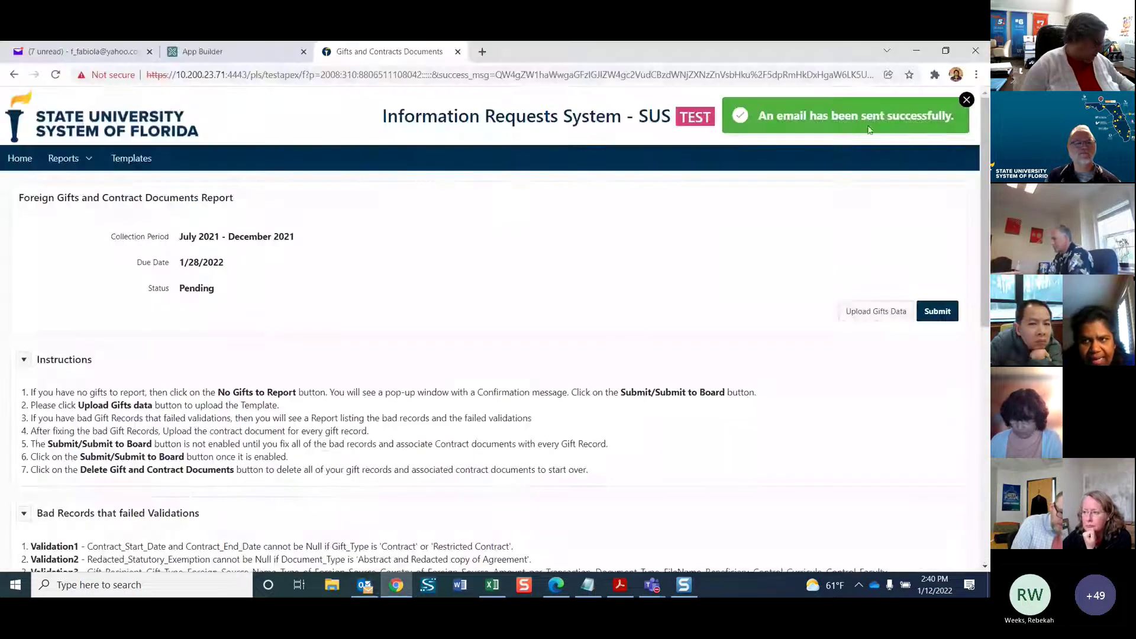
# Dismiss the email-sent confirmation and sign out of the system.
pyautogui.click(966, 100)
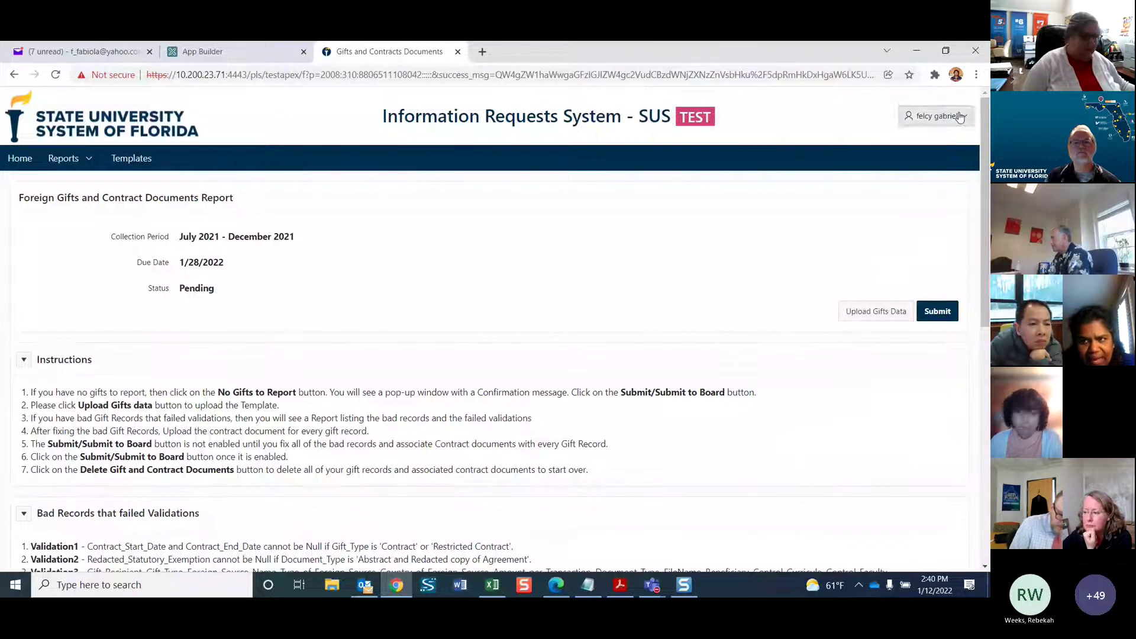
pyautogui.click(950, 116)
pyautogui.click(939, 141)
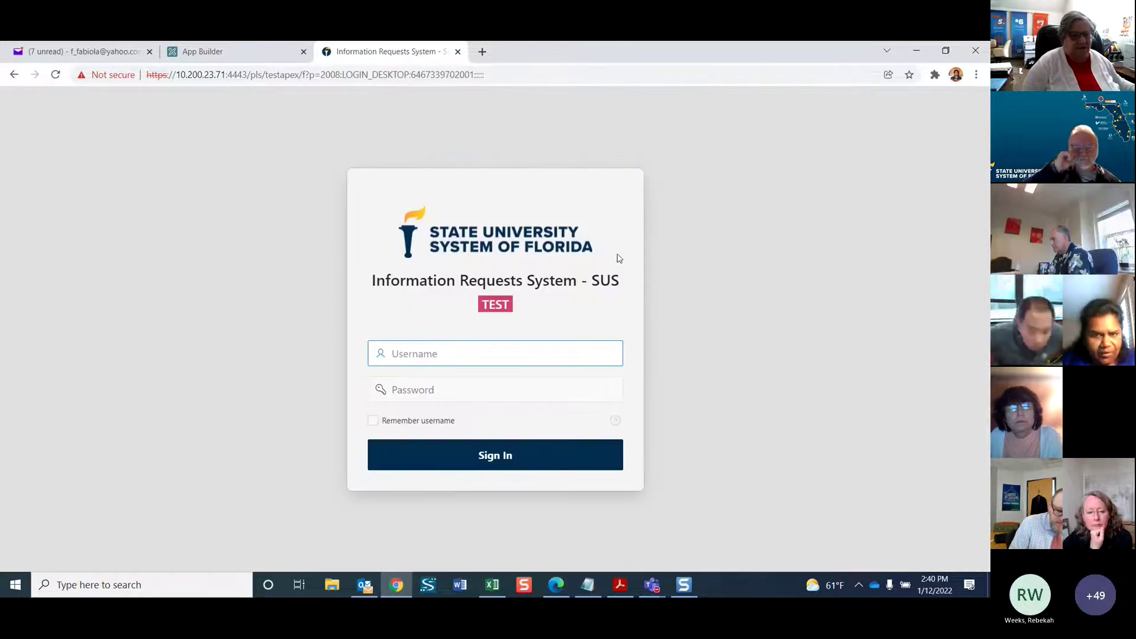
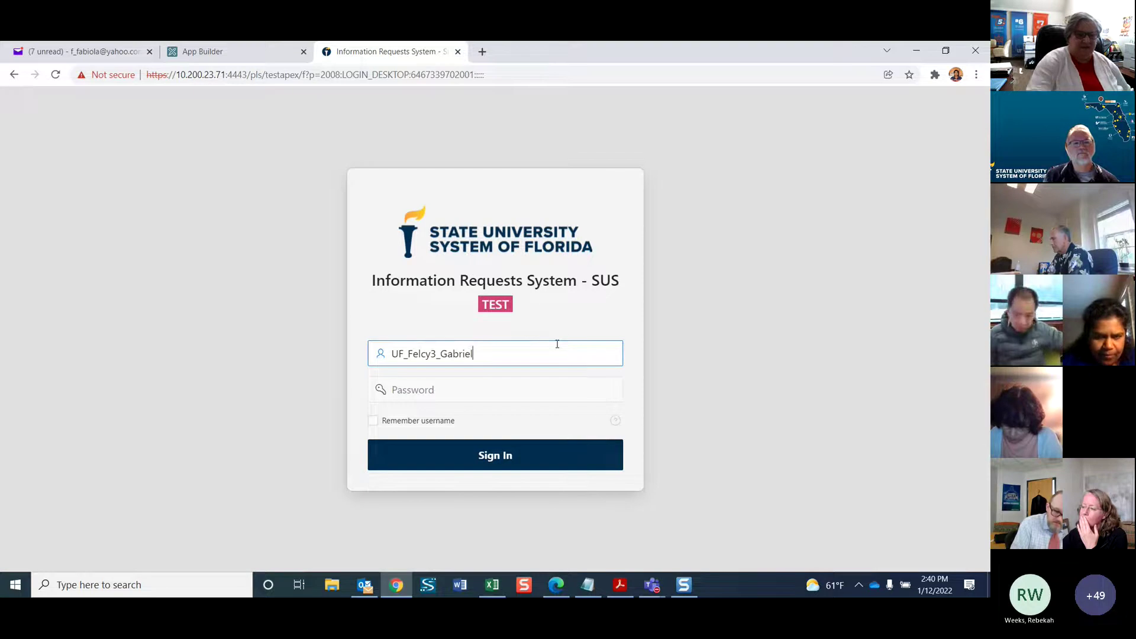
# Sign back in with the other user's username and password.
pyautogui.press('Tab')
pyautogui.write('••••••••••••')
pyautogui.press('Return')
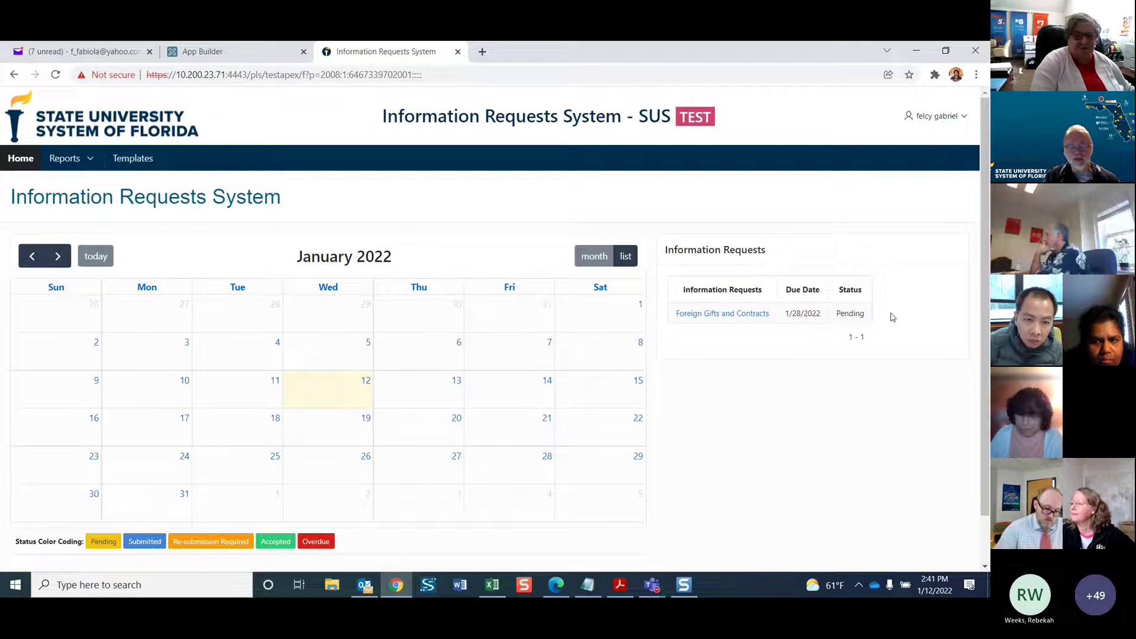
# Open the Foreign Gifts and Contracts request to view its July–December 2021 documents report.
pyautogui.click(719, 314)
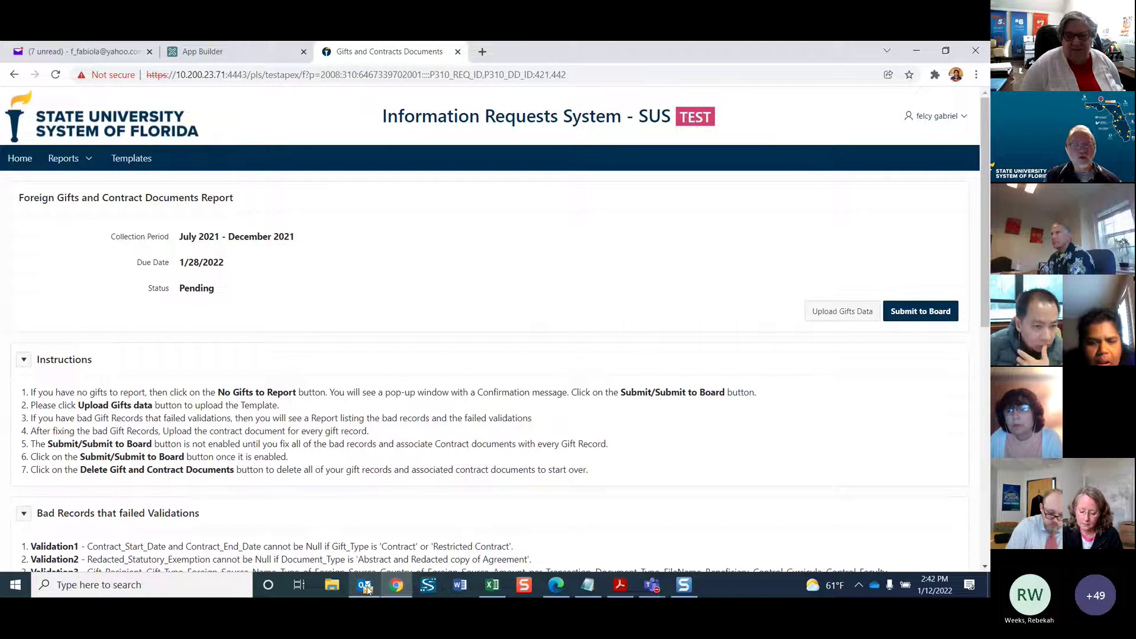
pyautogui.moveTo(494, 592)
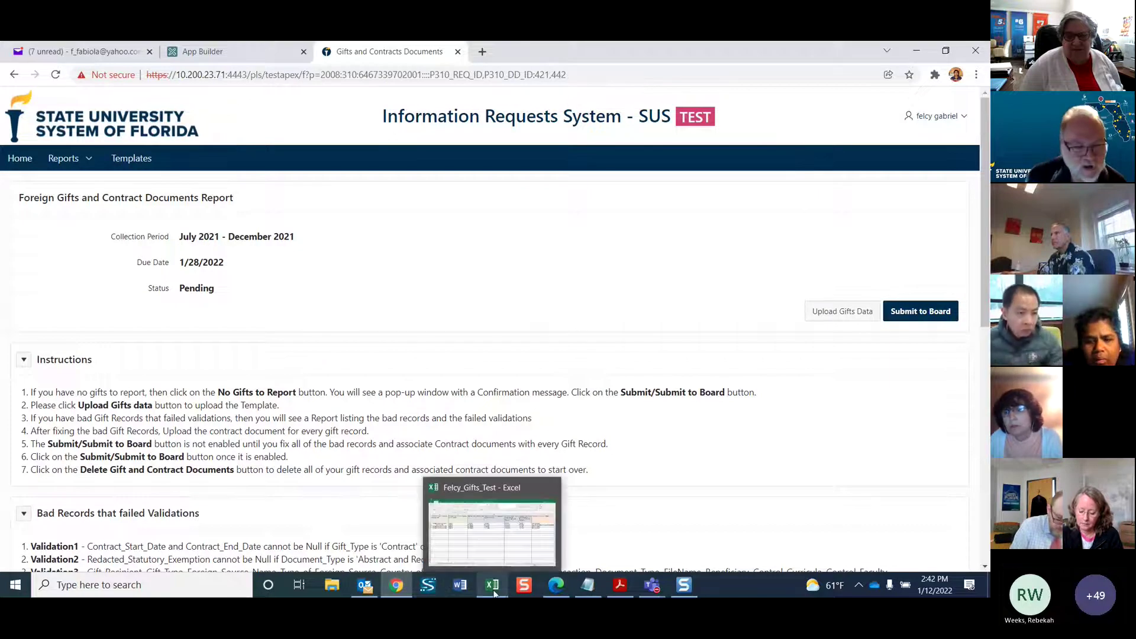
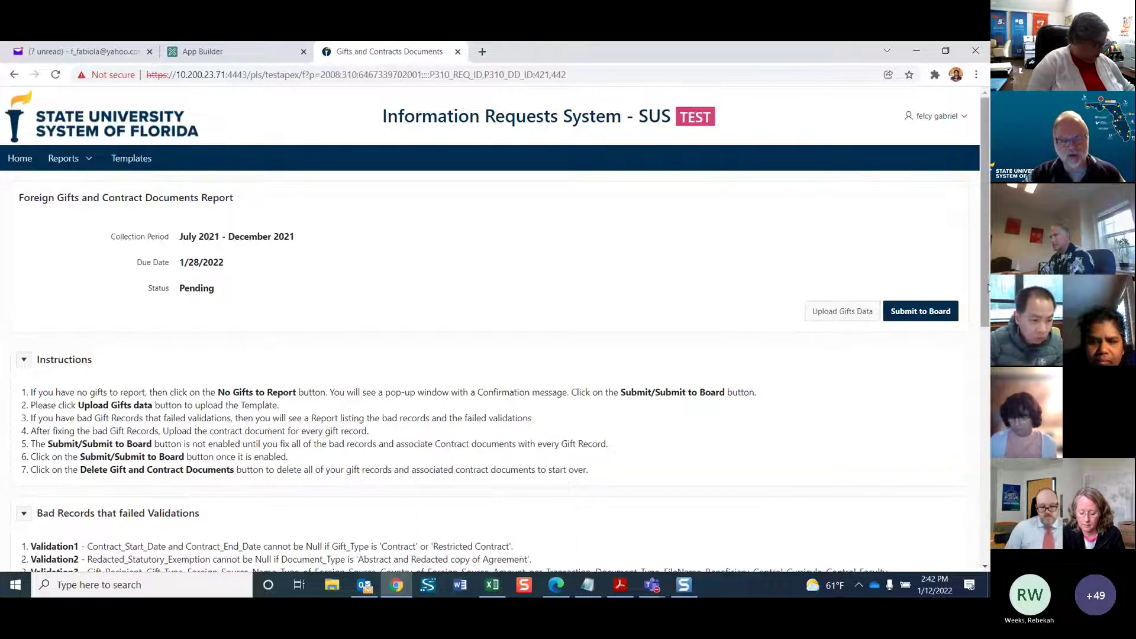
# Delete the contract document from the first (Restricted Gift) row and confirm the deletion.
pyautogui.moveTo(988, 288); pyautogui.dragTo(983, 527)
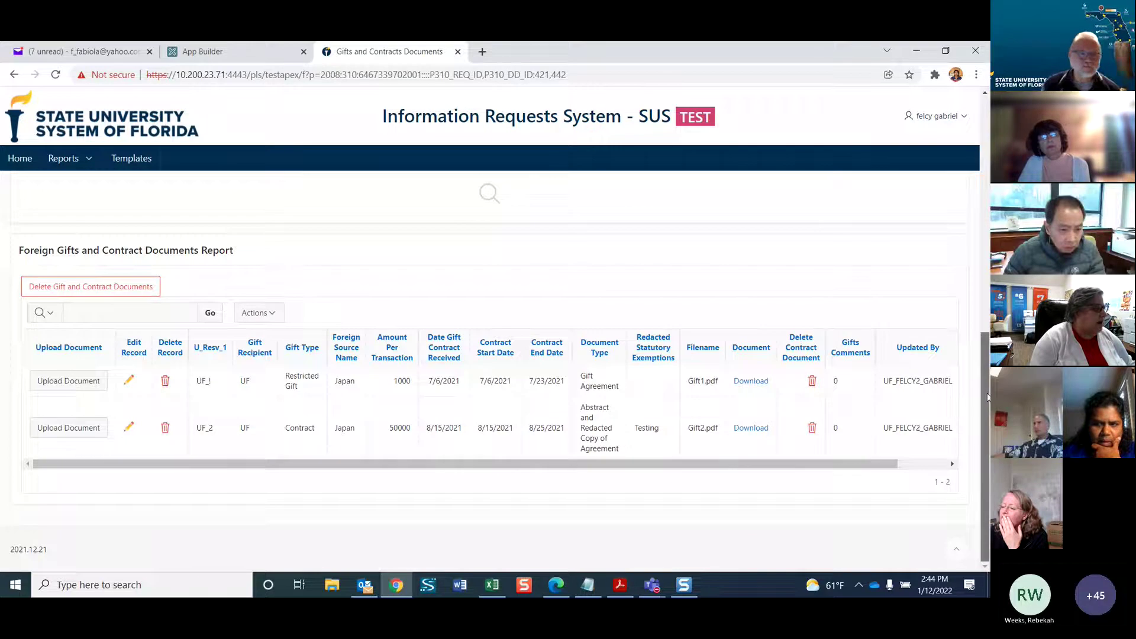
pyautogui.scroll(2, 987, 395)
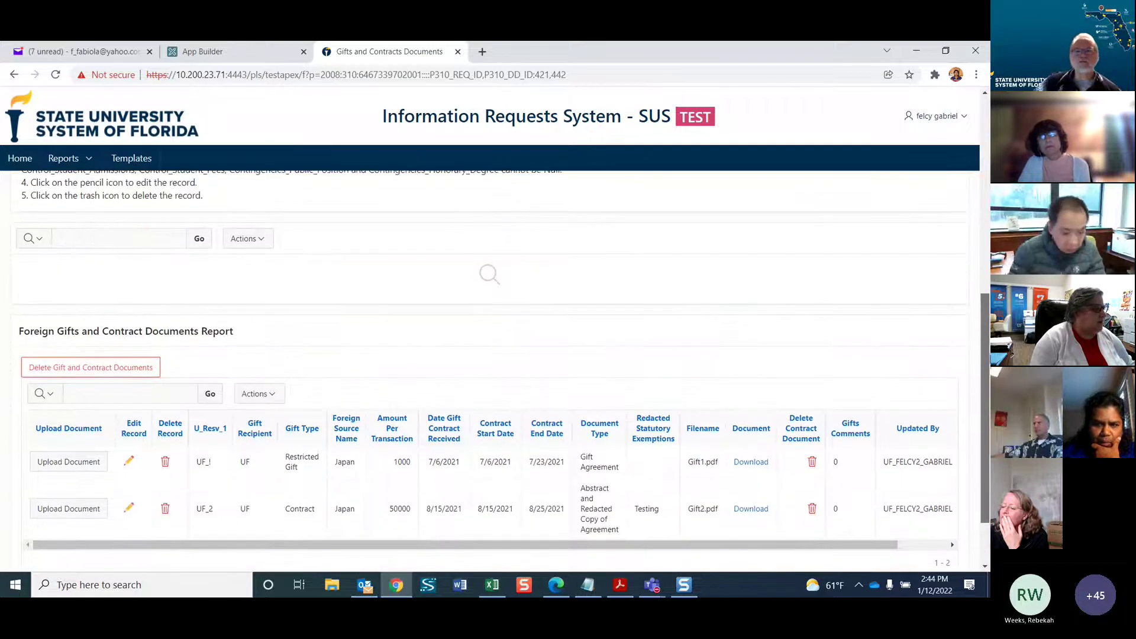
pyautogui.scroll(-2, 987, 402)
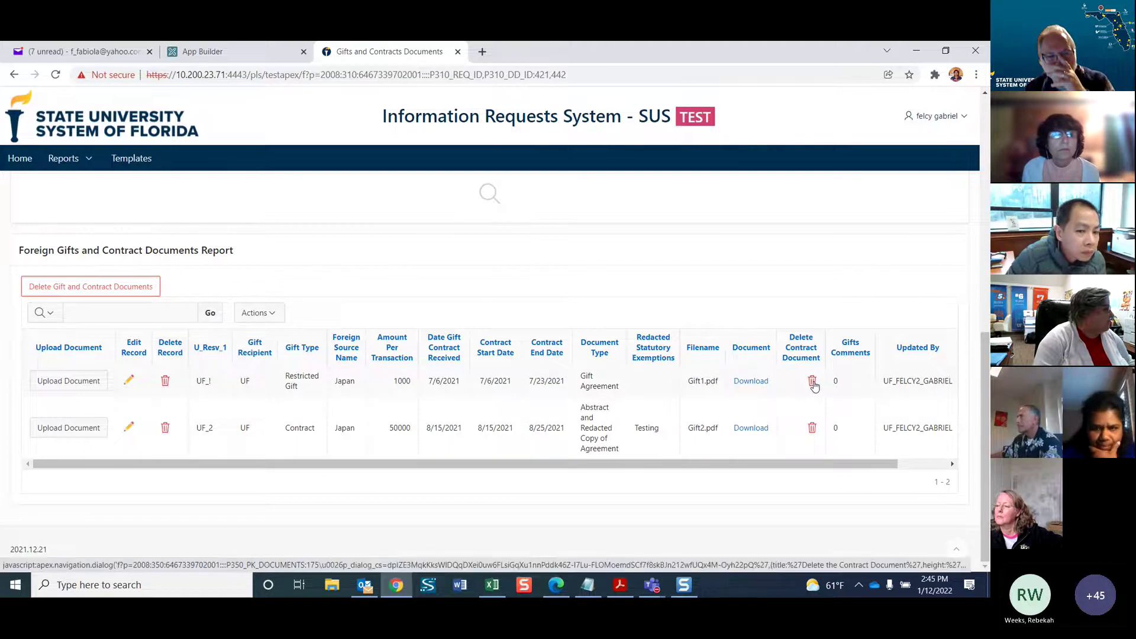
pyautogui.click(812, 381)
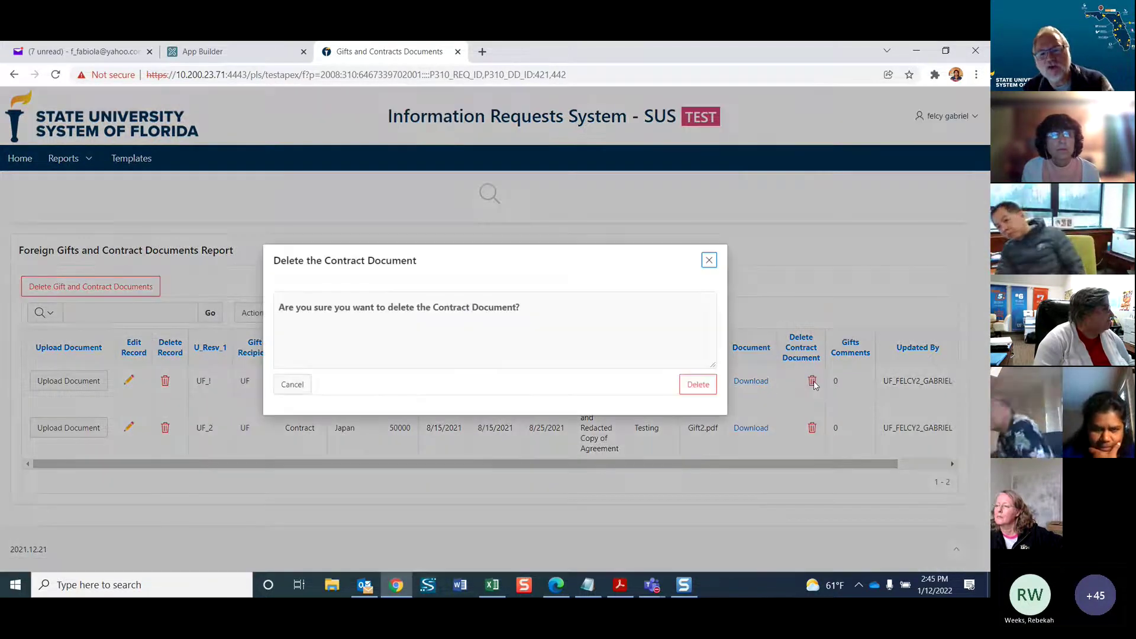
pyautogui.click(699, 386)
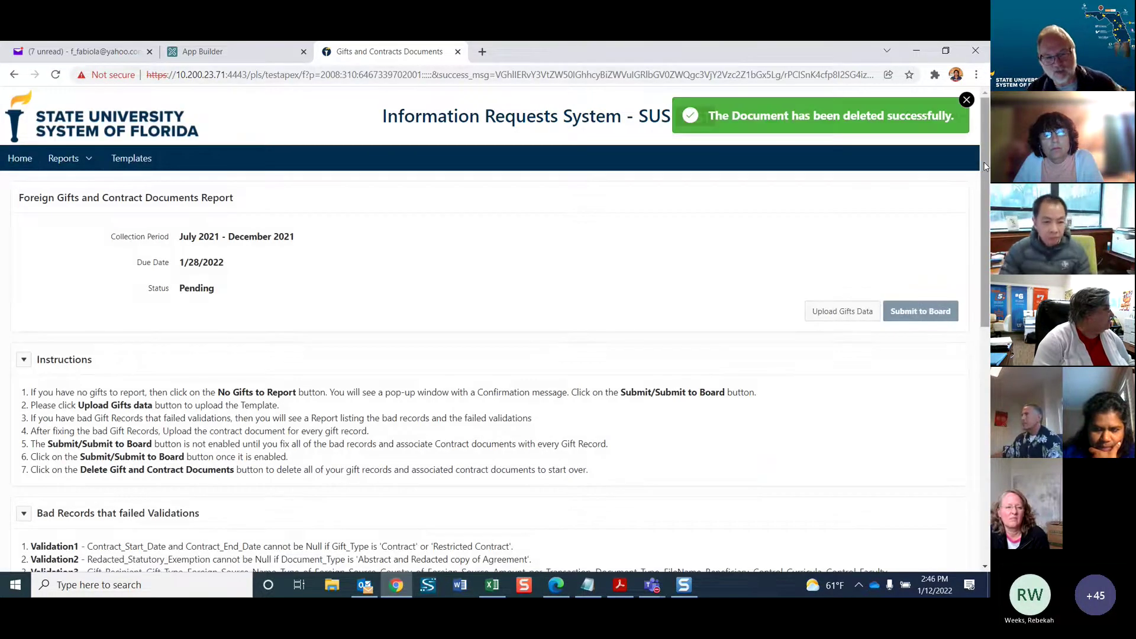
# Open the Upload Document form for record UF_1, prefilled with filename Gift1.pdf.
pyautogui.scroll(-6, 985, 161)
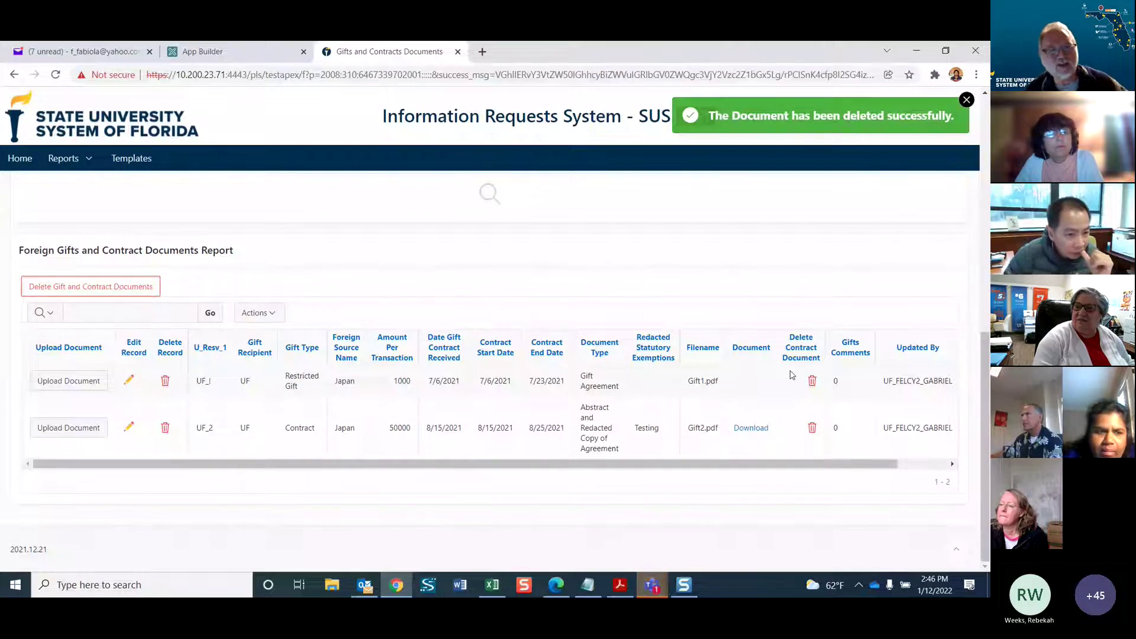
pyautogui.click(69, 381)
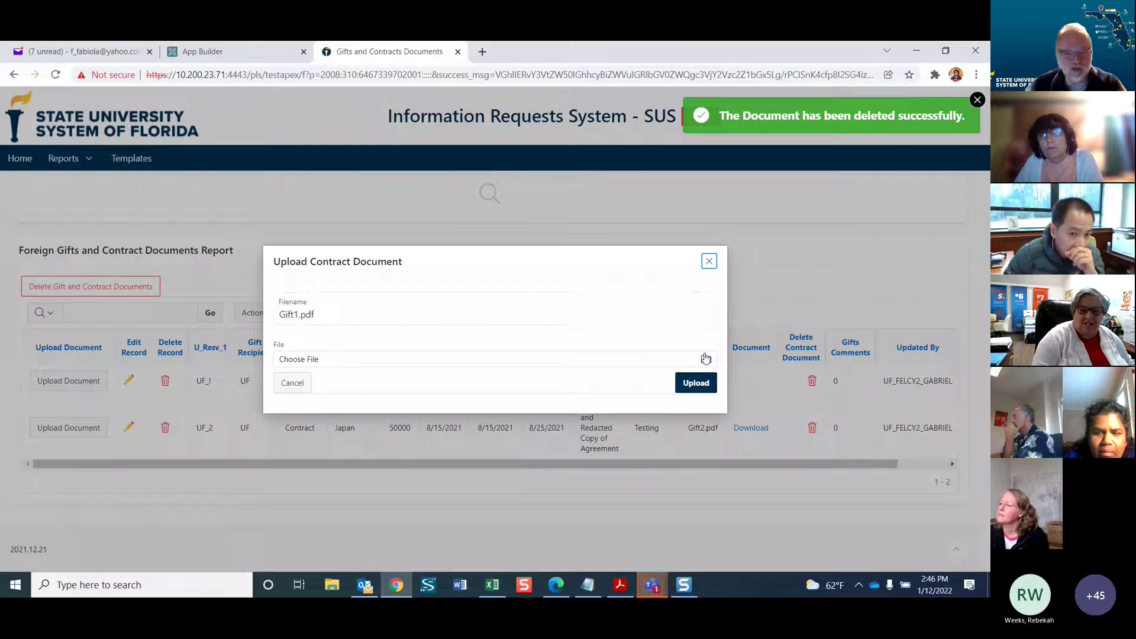
# Cancel the file picker and close the UF_1 upload form without attaching anything.
pyautogui.click(706, 359)
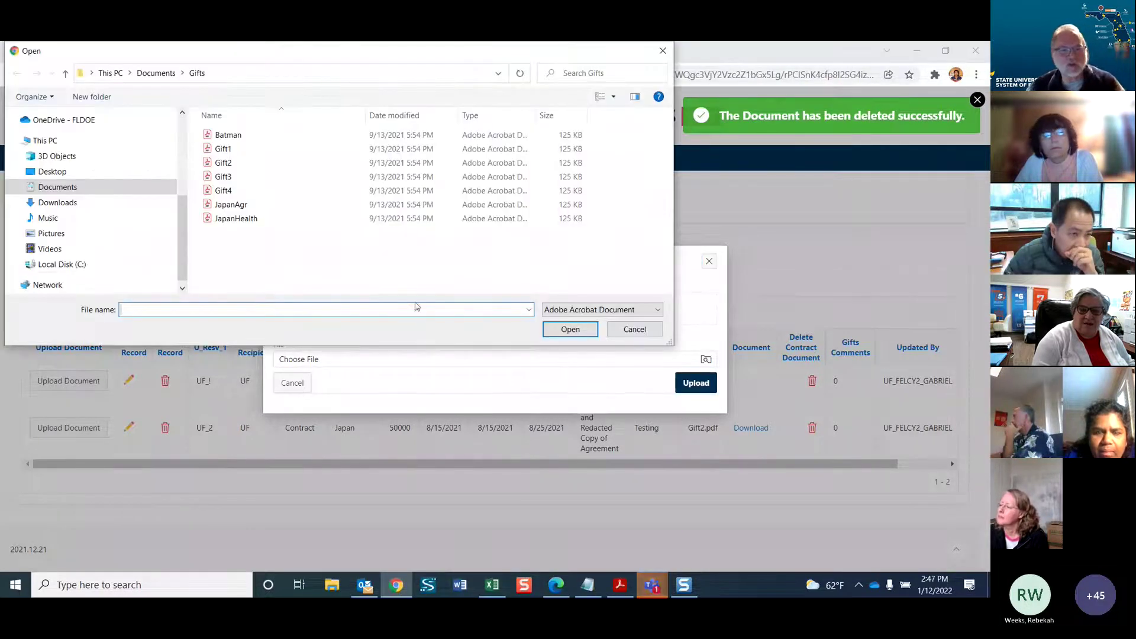
pyautogui.click(638, 336)
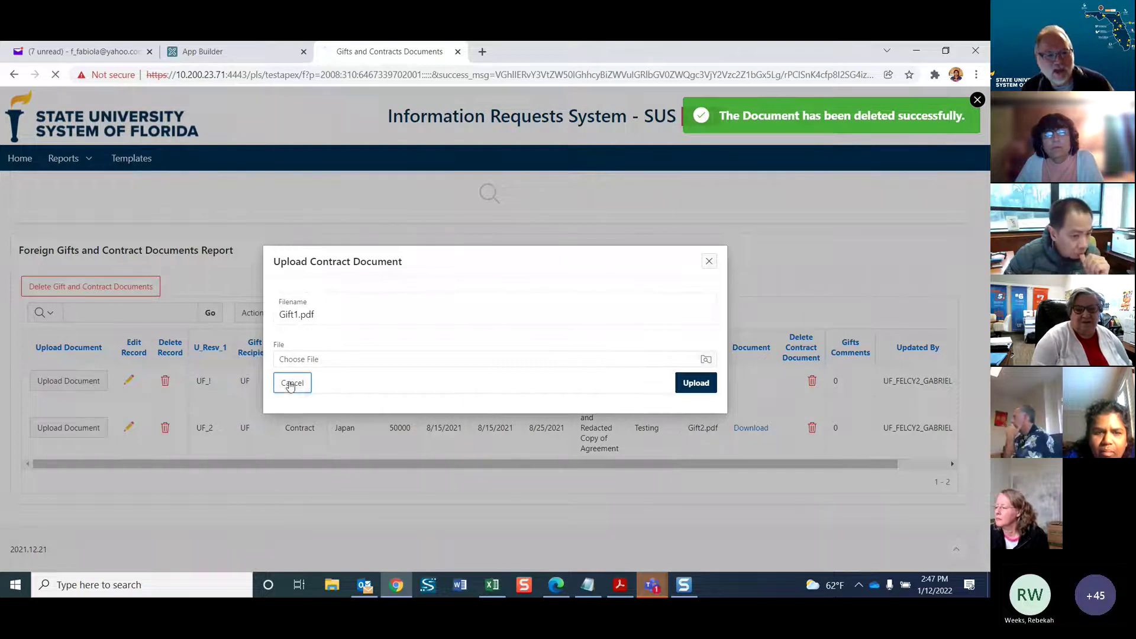
pyautogui.click(290, 386)
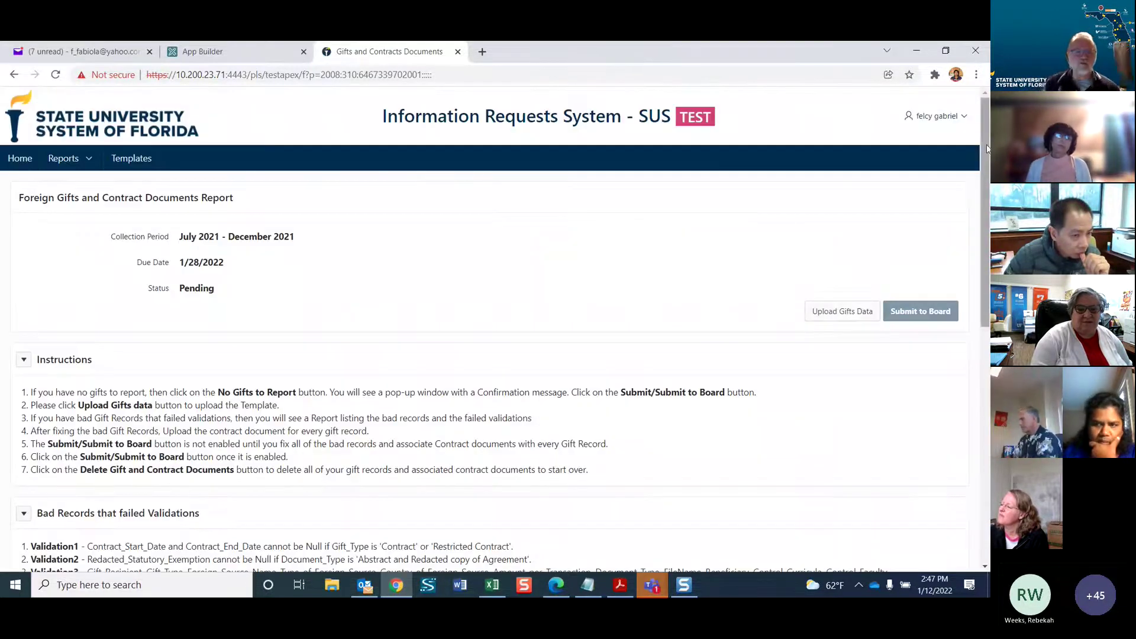
pyautogui.scroll(-10, 603, 404)
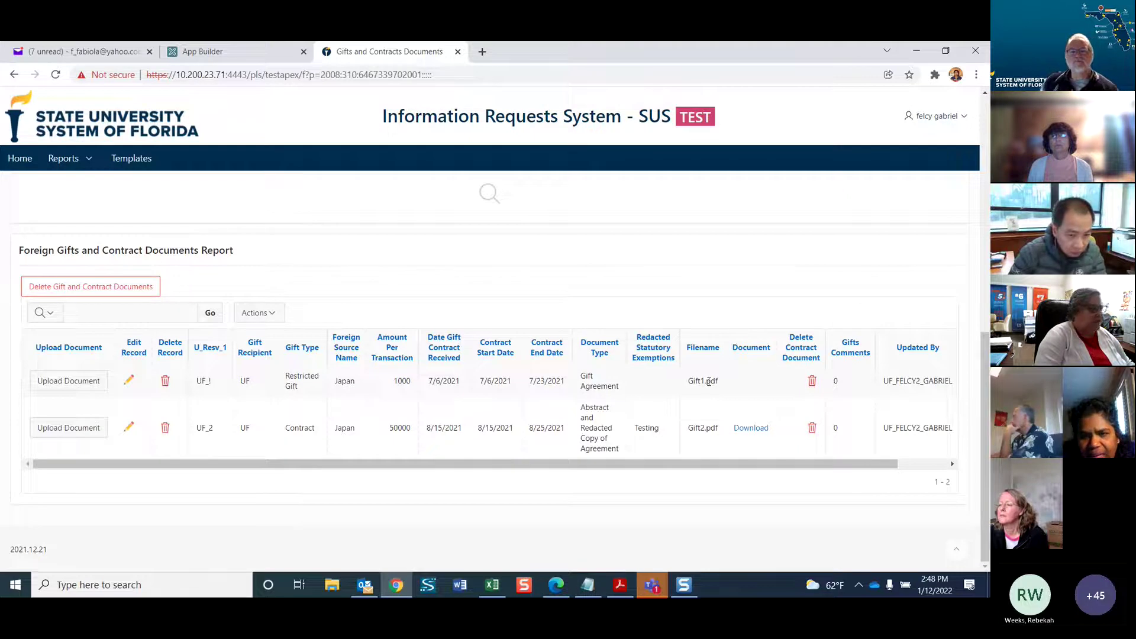
pyautogui.click(491, 586)
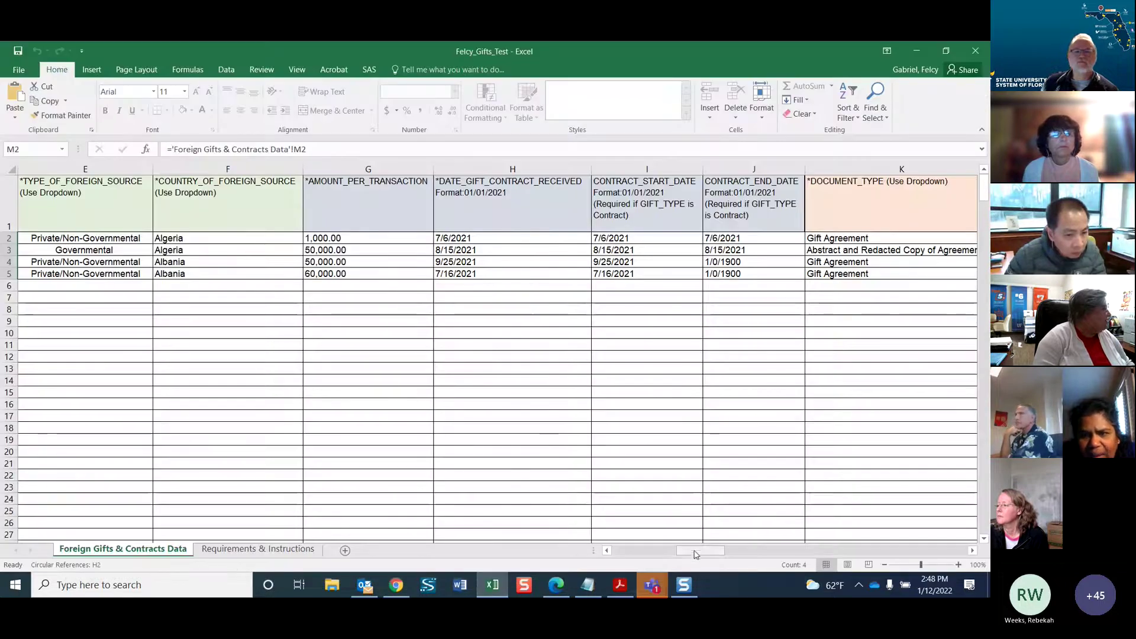
pyautogui.moveTo(696, 554); pyautogui.dragTo(745, 560)
pyautogui.click(727, 239)
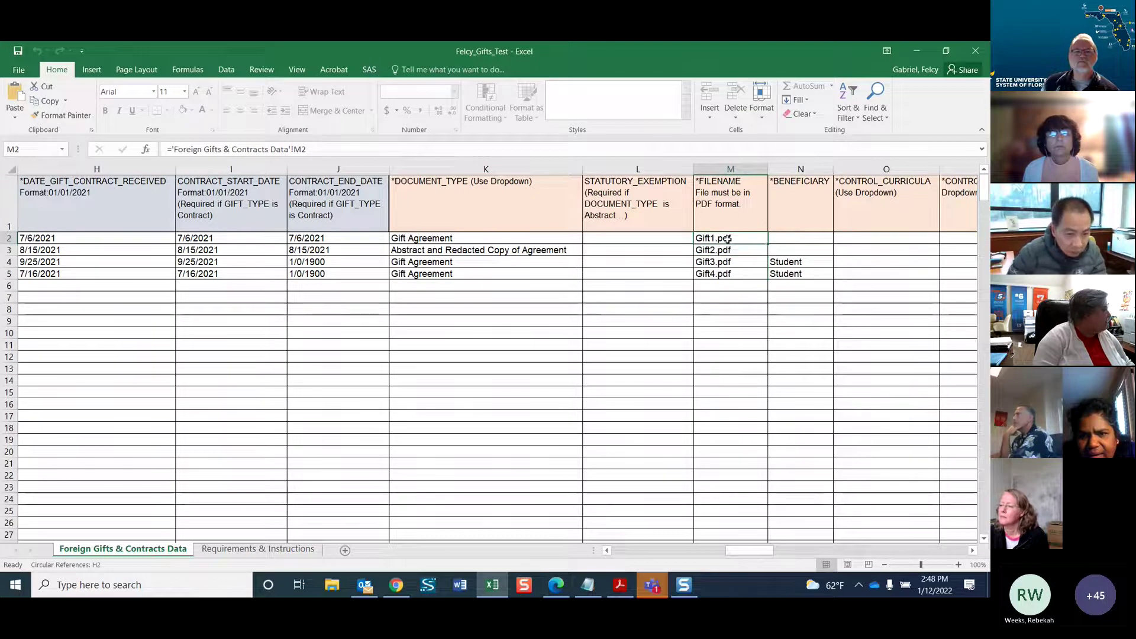
pyautogui.click(921, 51)
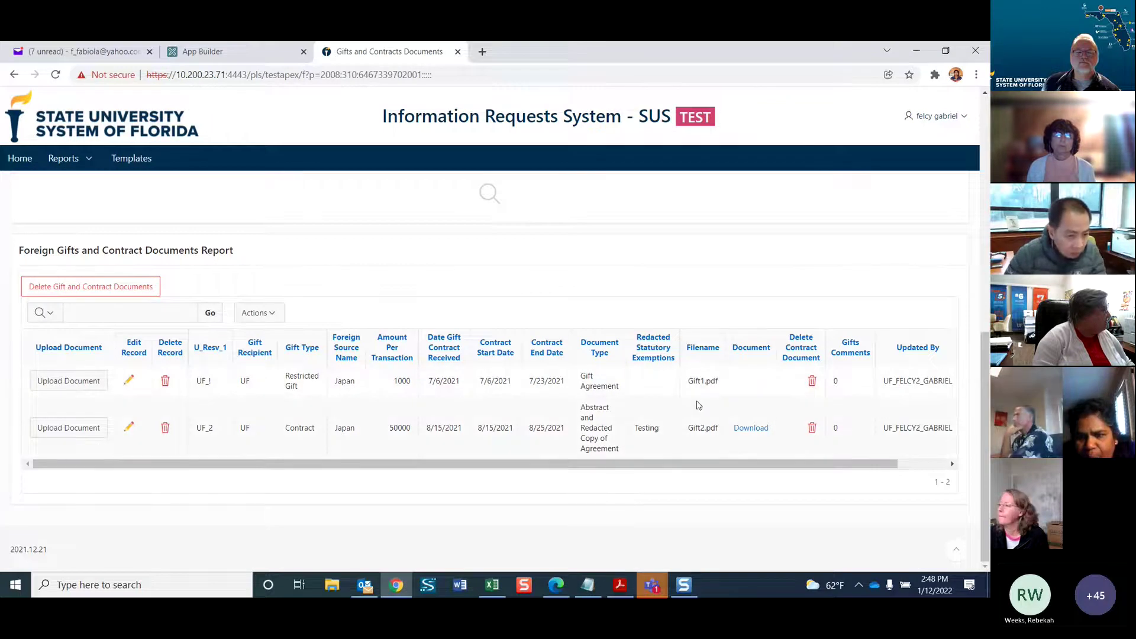
# Upload Gift1.pdf from the Gifts folder as record UF_1's contract document.
pyautogui.click(69, 381)
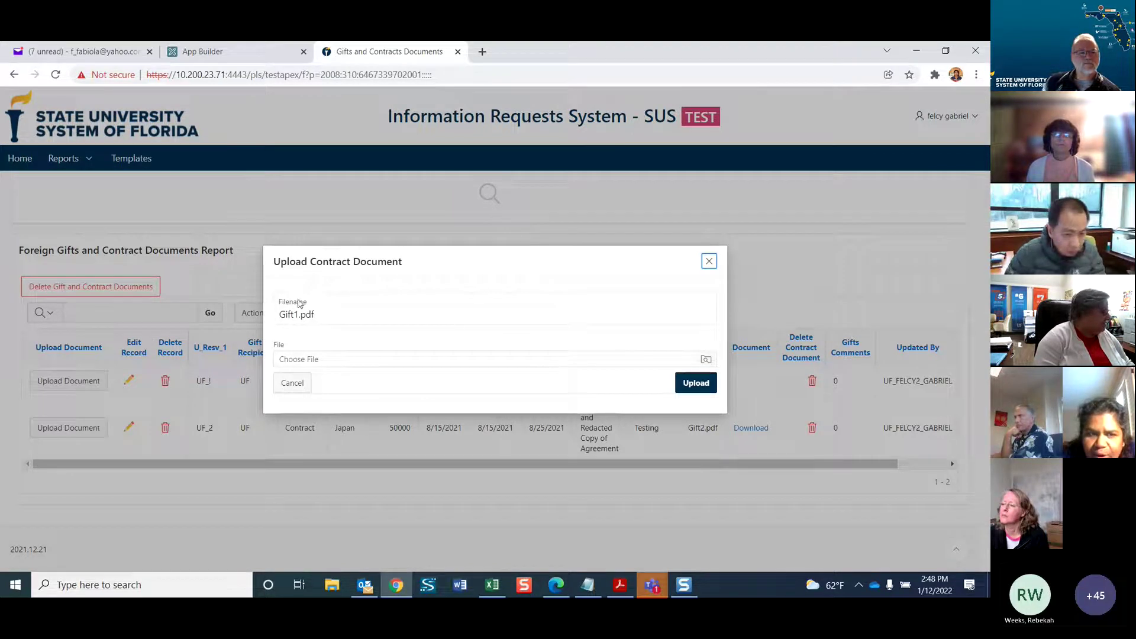
pyautogui.click(706, 361)
pyautogui.click(227, 151)
pyautogui.doubleClick(227, 151)
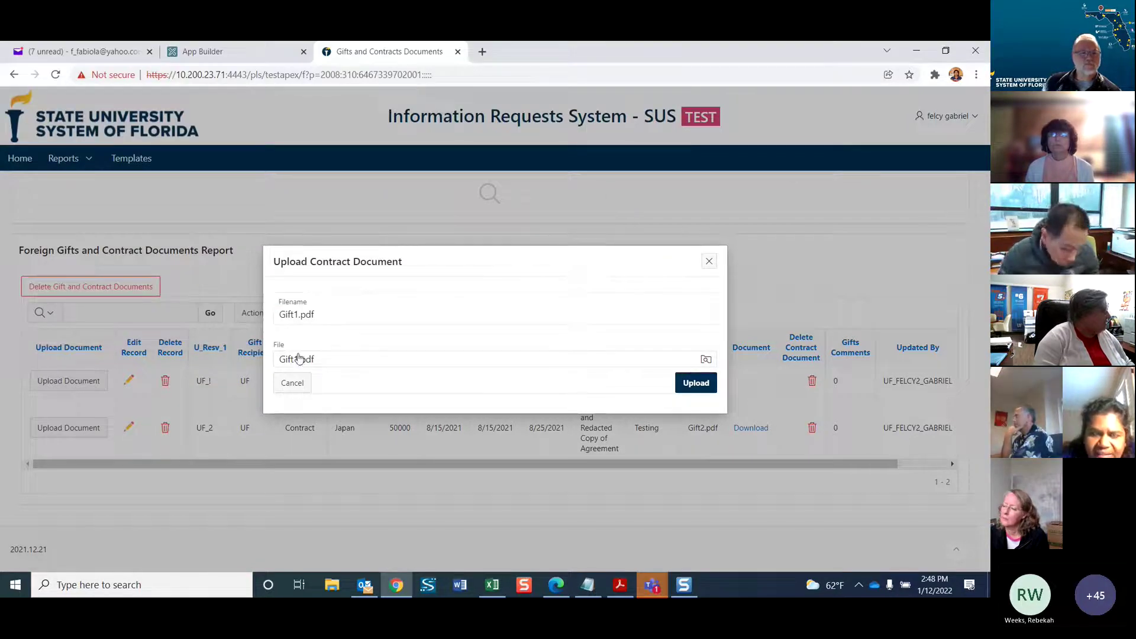
pyautogui.click(696, 383)
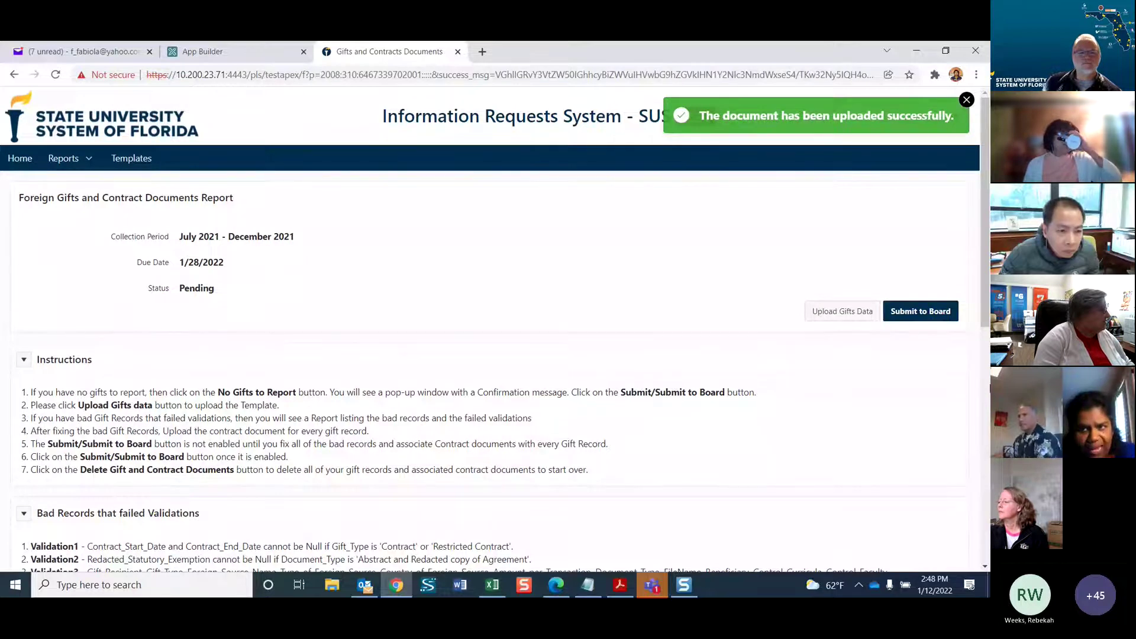
pyautogui.moveTo(985, 180); pyautogui.dragTo(989, 420)
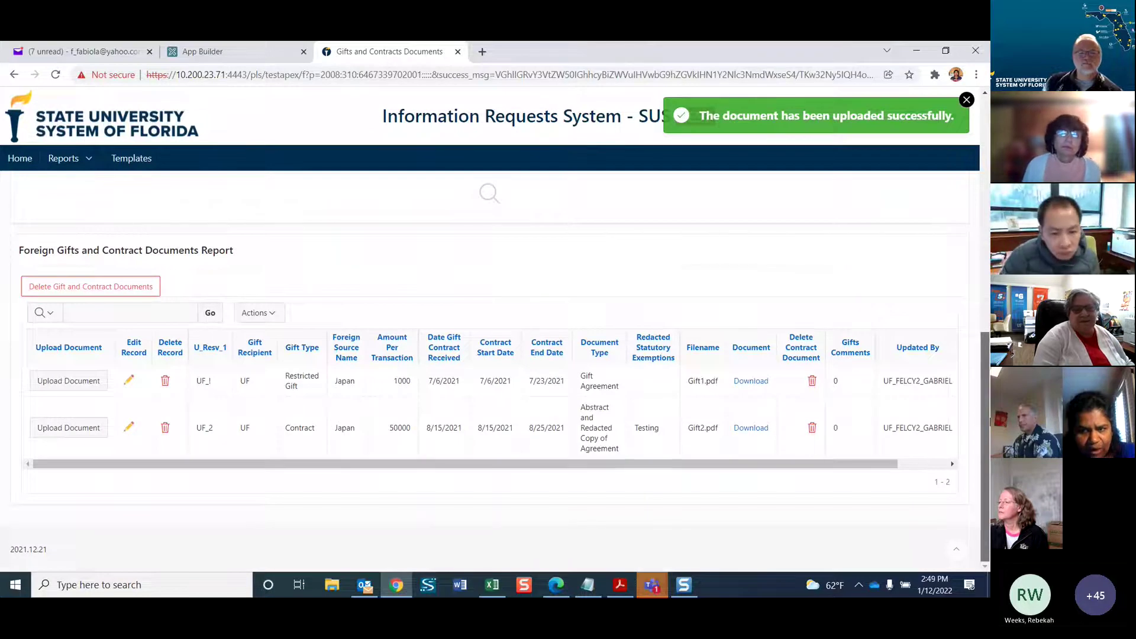
pyautogui.moveTo(988, 420); pyautogui.dragTo(982, 178)
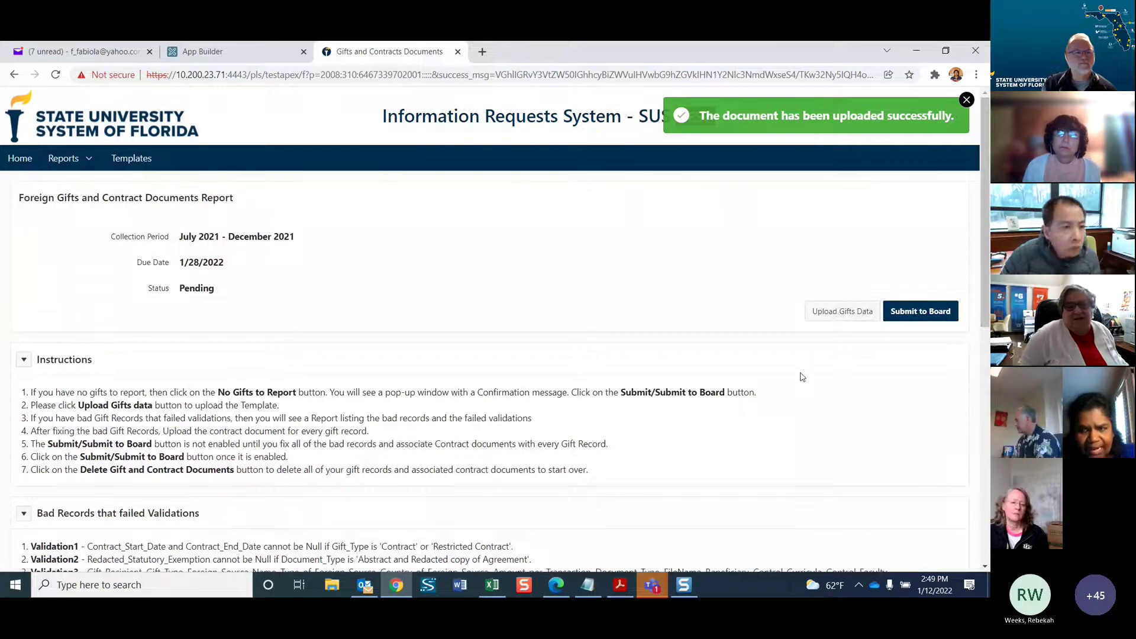
# Load the second gifts test workbook into the gift-records upload page.
pyautogui.click(836, 315)
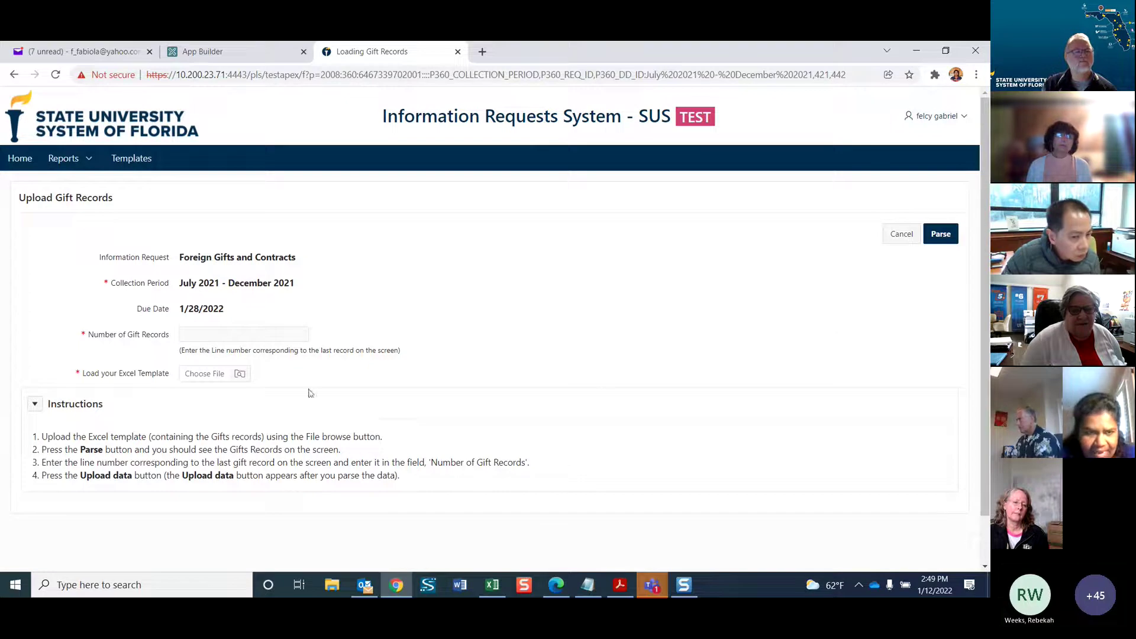
pyautogui.click(239, 375)
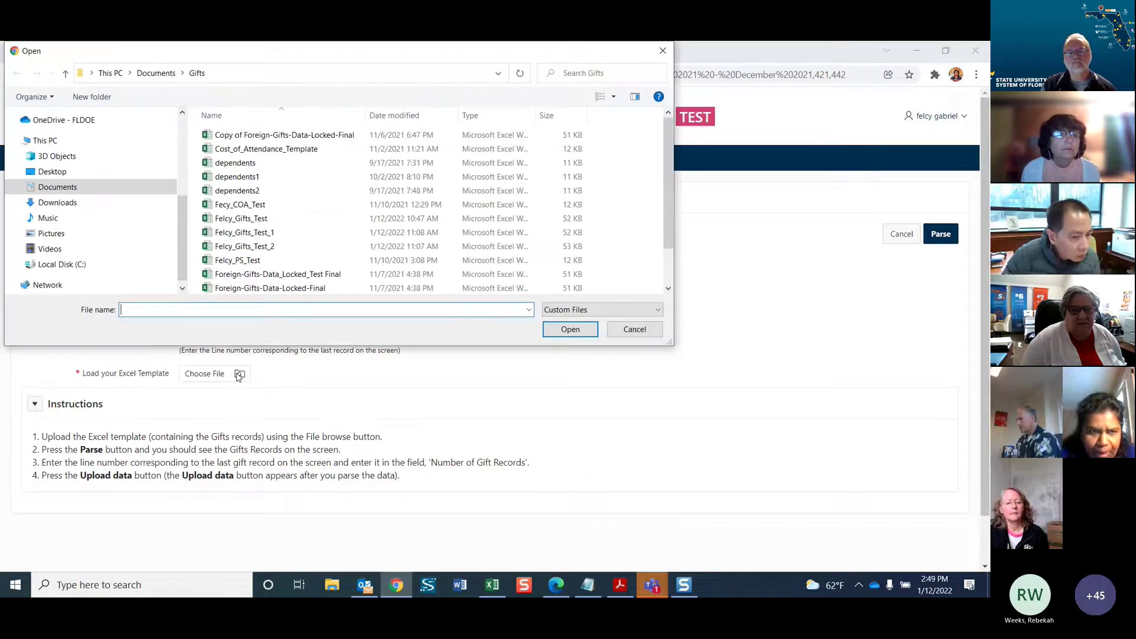
pyautogui.click(268, 247)
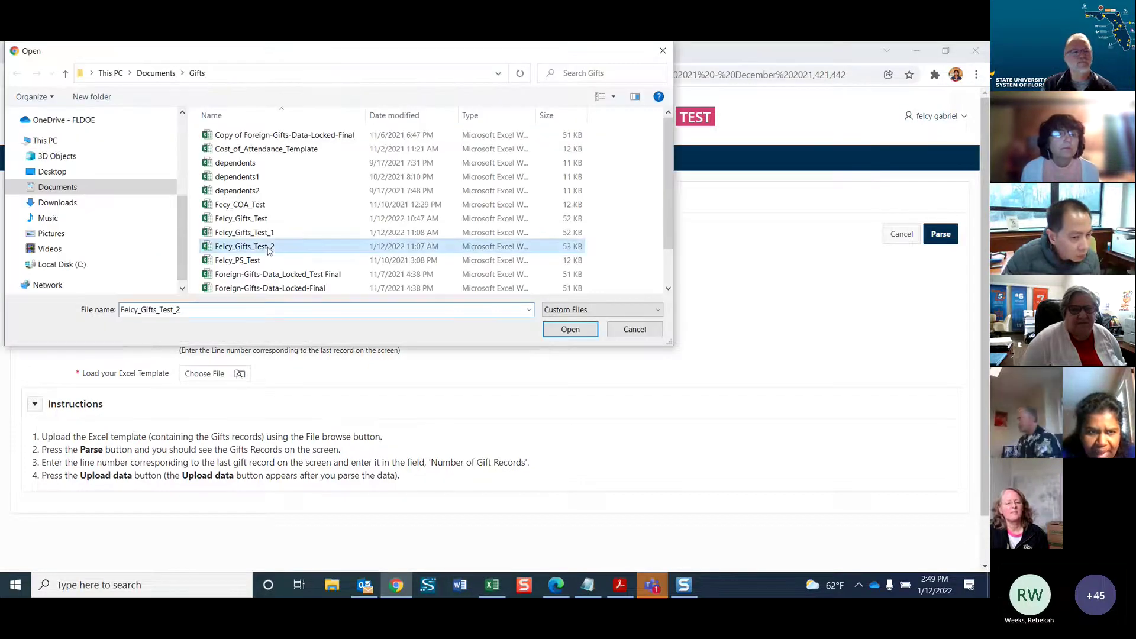
pyautogui.click(578, 332)
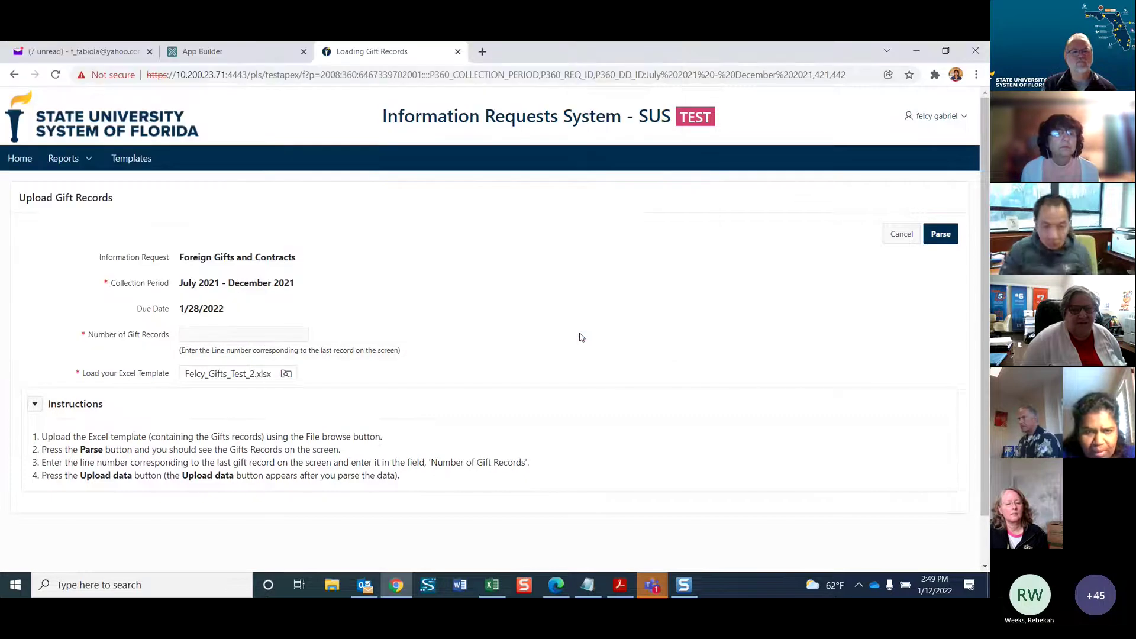
# Parse the spreadsheet, set Number of Gift Records to 3, and upload the parsed data.
pyautogui.click(947, 235)
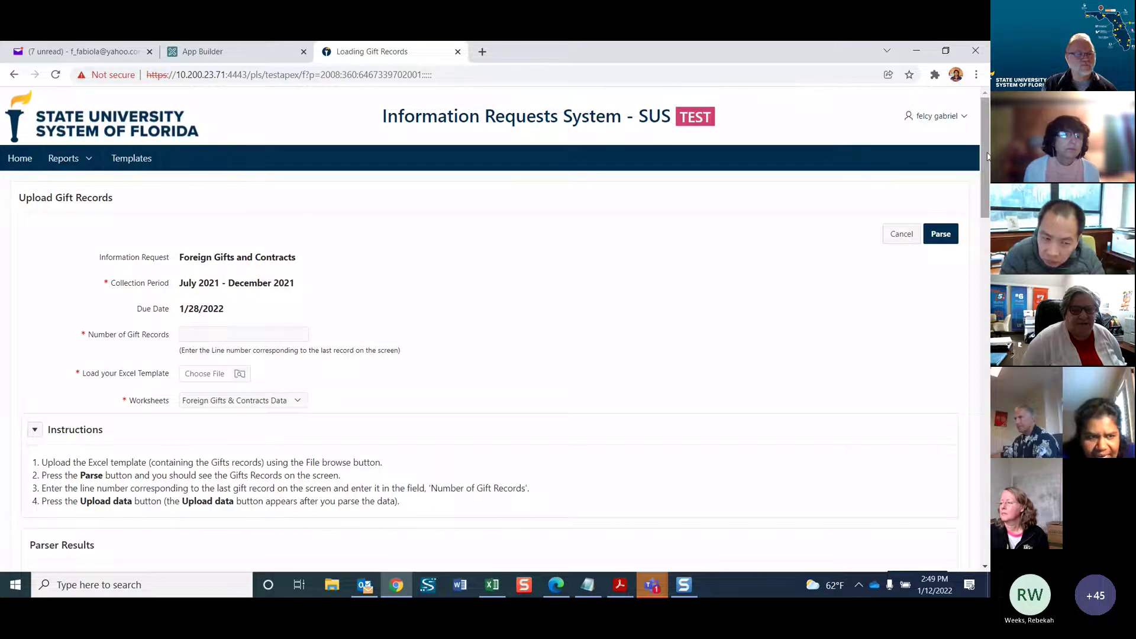
pyautogui.moveTo(987, 155); pyautogui.dragTo(988, 246)
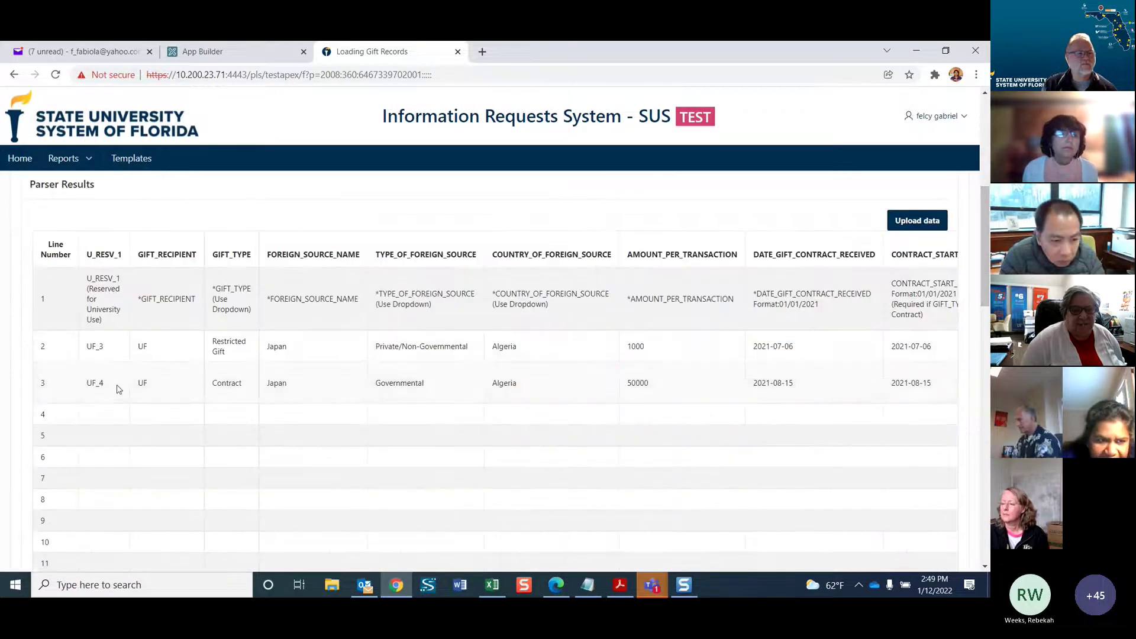
pyautogui.scroll(4, 987, 282)
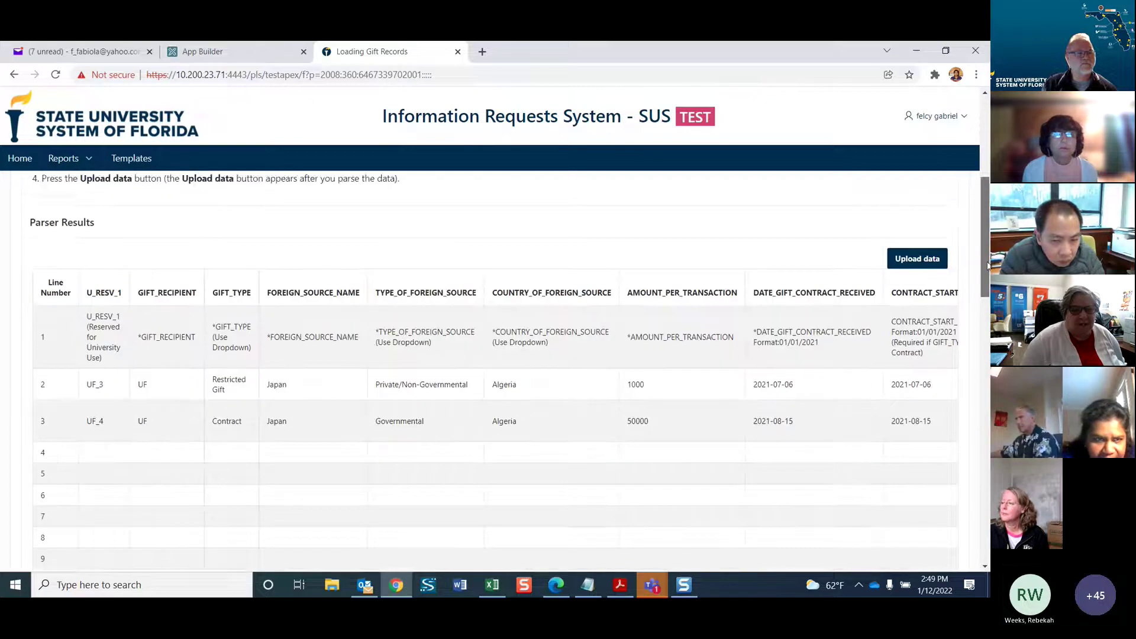
pyautogui.click(239, 200)
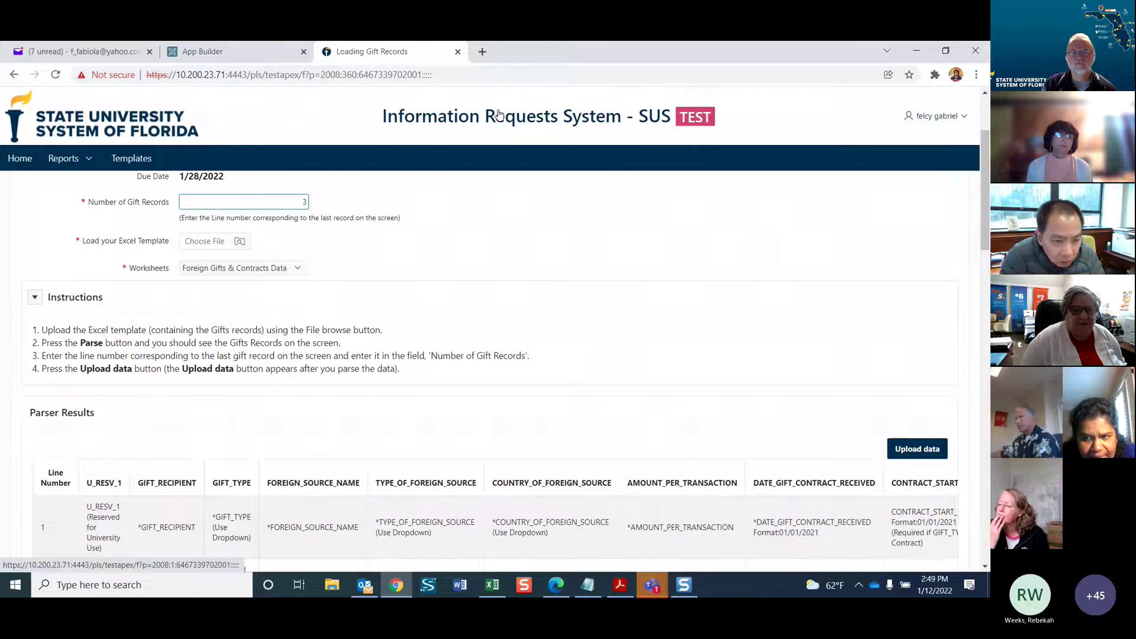
pyautogui.scroll(-2, 769, 355)
pyautogui.click(917, 330)
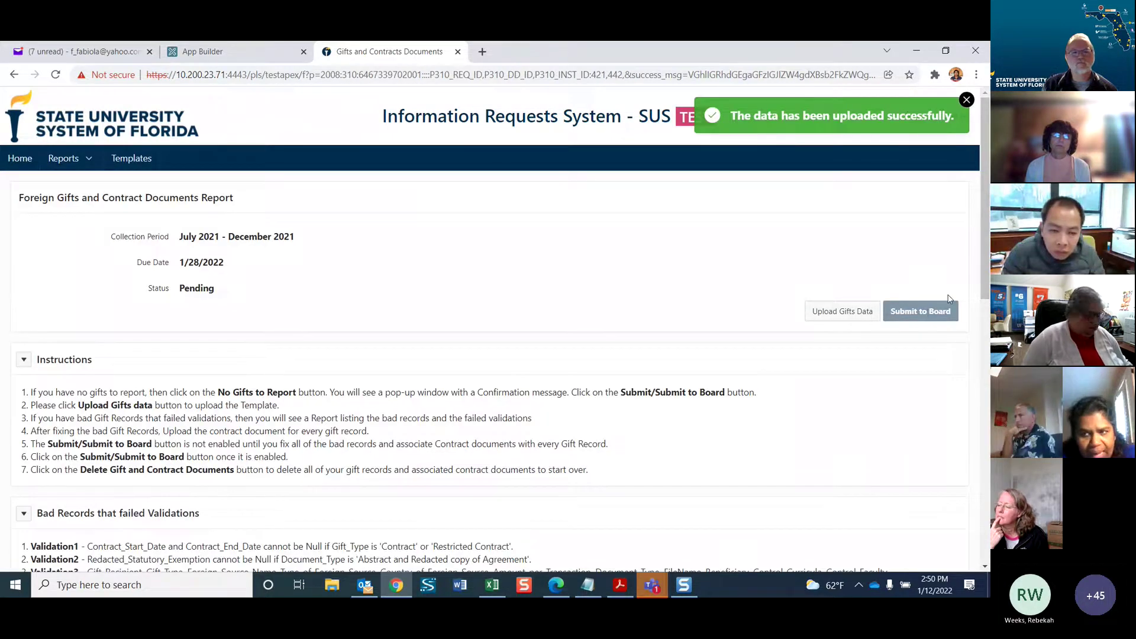
# Scroll to the Bad Records table showing UF_3 and UF_4 failing Not Null validations.
pyautogui.scroll(-5, 929, 313)
pyautogui.scroll(-1, 489, 367)
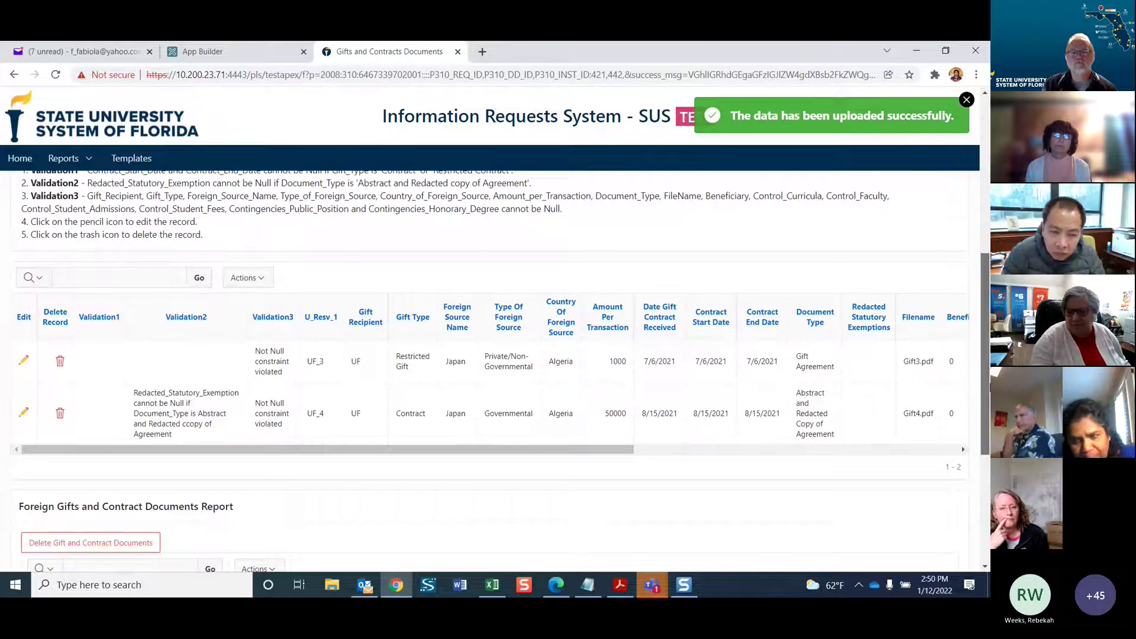
pyautogui.scroll(-1, 490, 367)
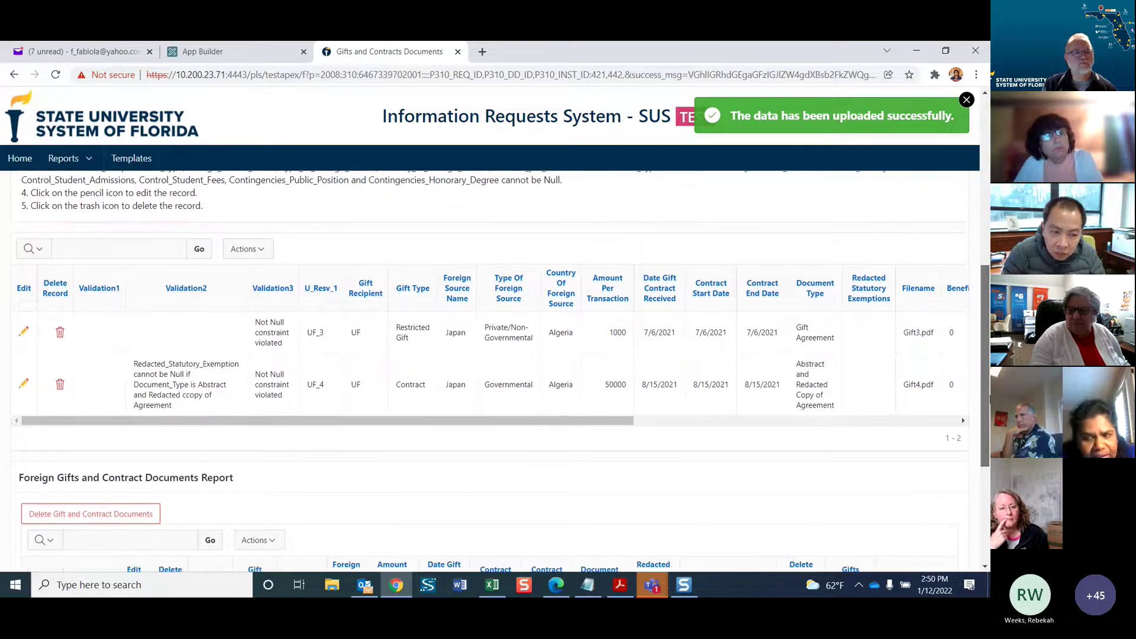
pyautogui.scroll(-3, 490, 367)
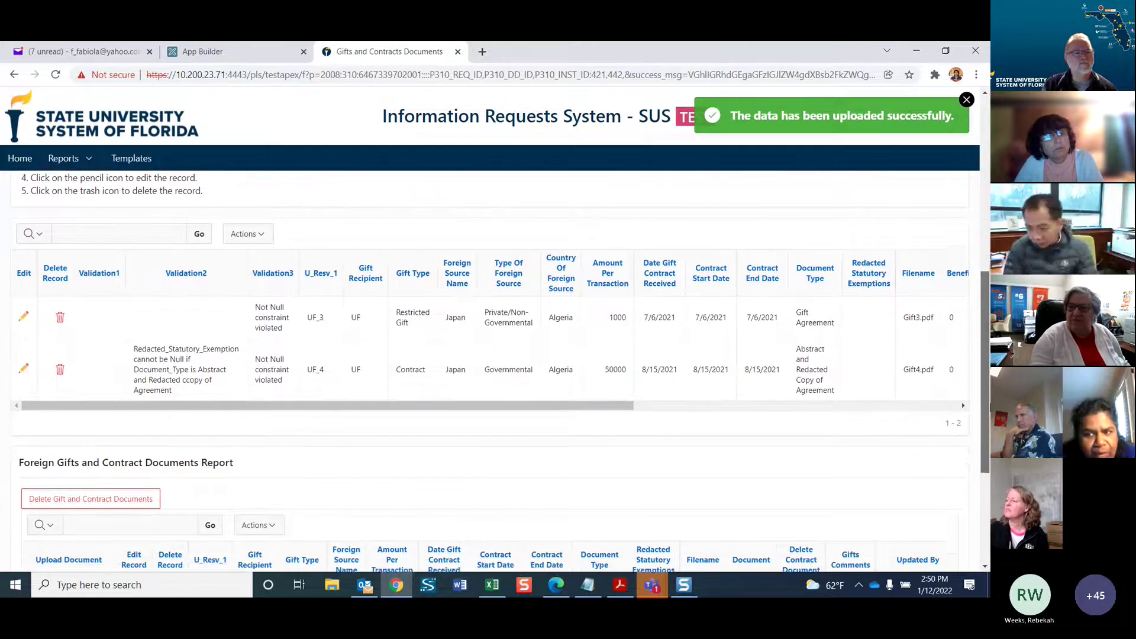
pyautogui.scroll(3, 337, 477)
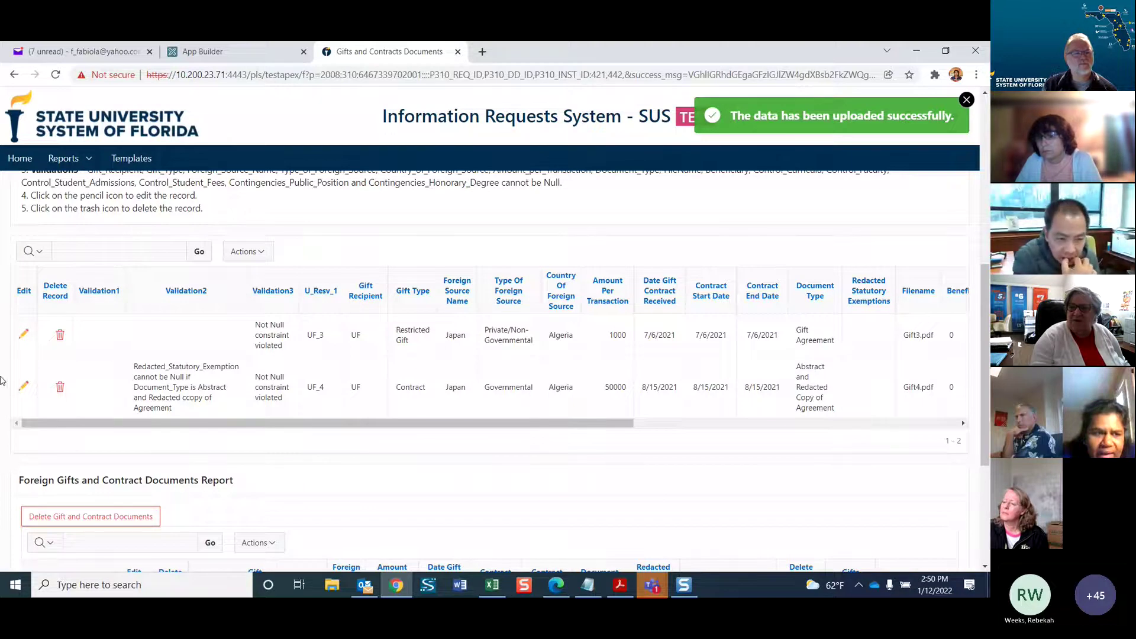
# Delete gift record UF_4, confirm, and check only UF_3 remains among bad records.
pyautogui.click(60, 387)
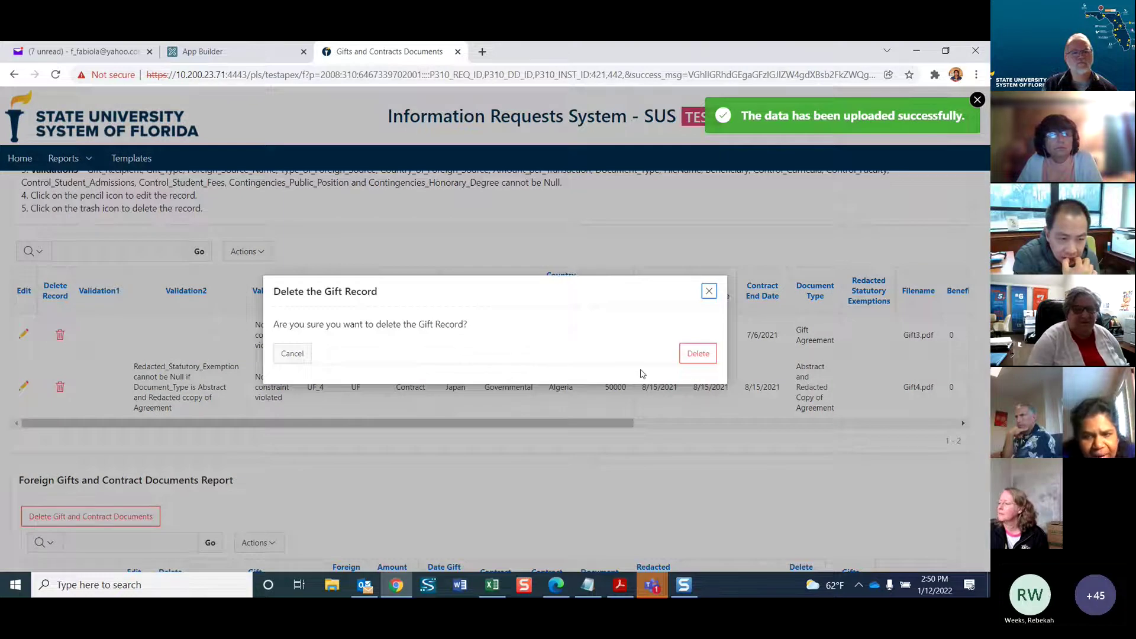
pyautogui.click(697, 355)
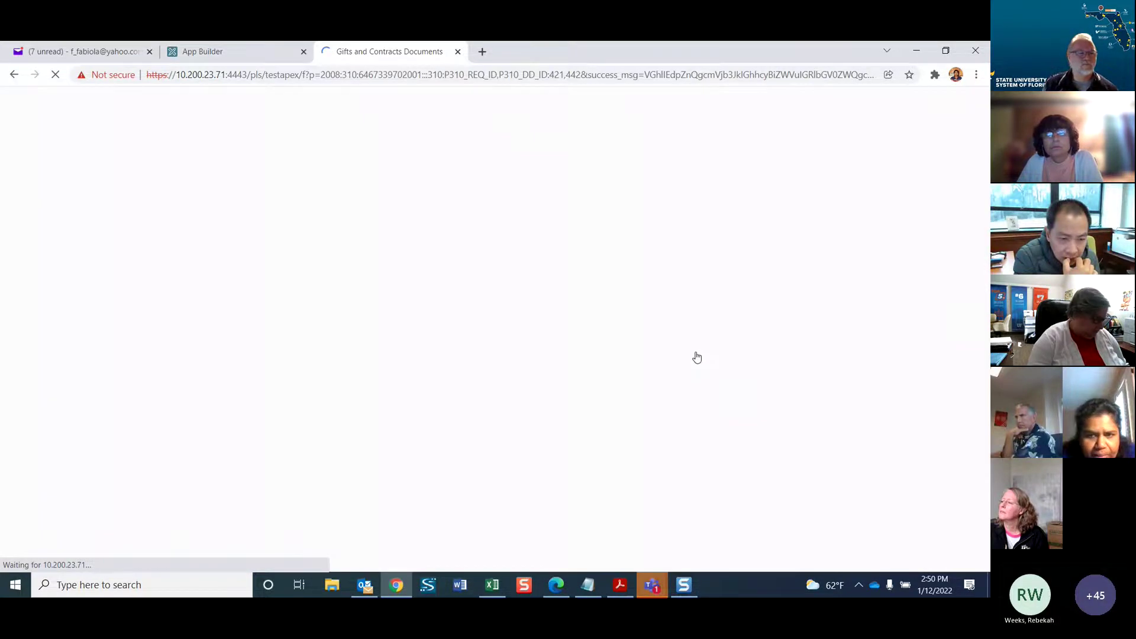
pyautogui.scroll(-1, 697, 355)
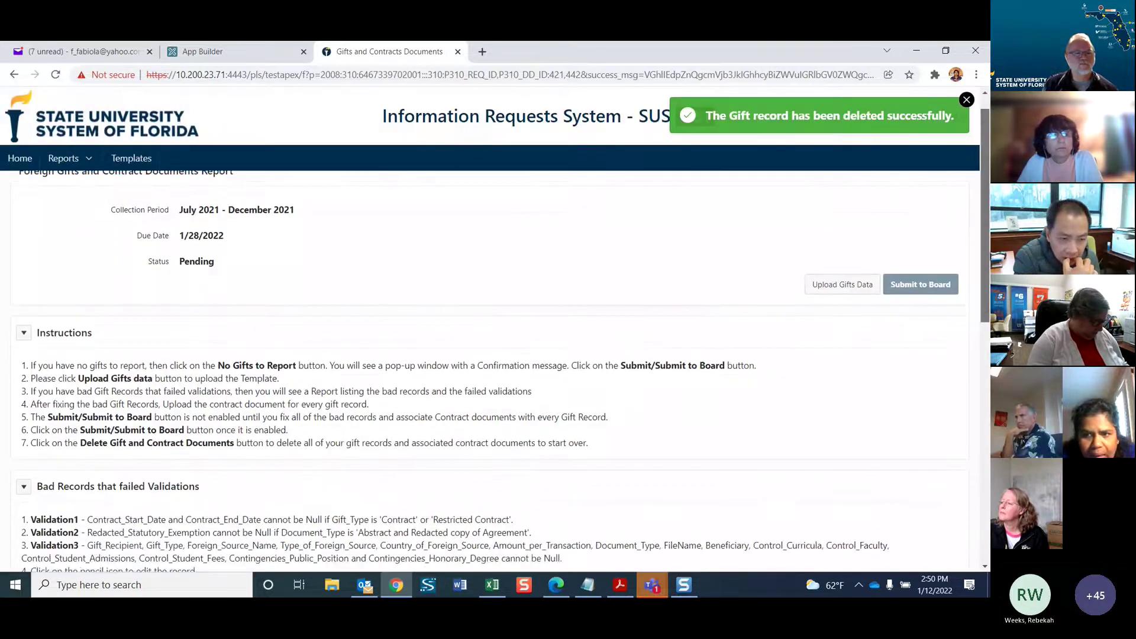
pyautogui.scroll(-7, 988, 393)
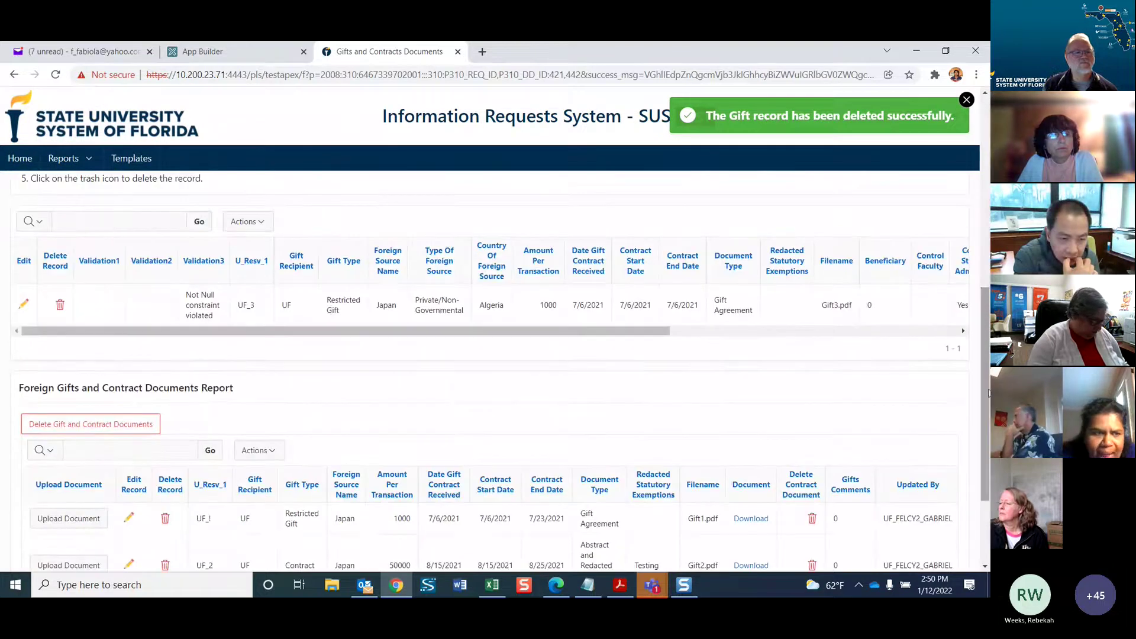
# Edit UF_3 with Control Curricula and Control Faculty Yes and contract end date 7/30/2021, then update.
pyautogui.click(24, 304)
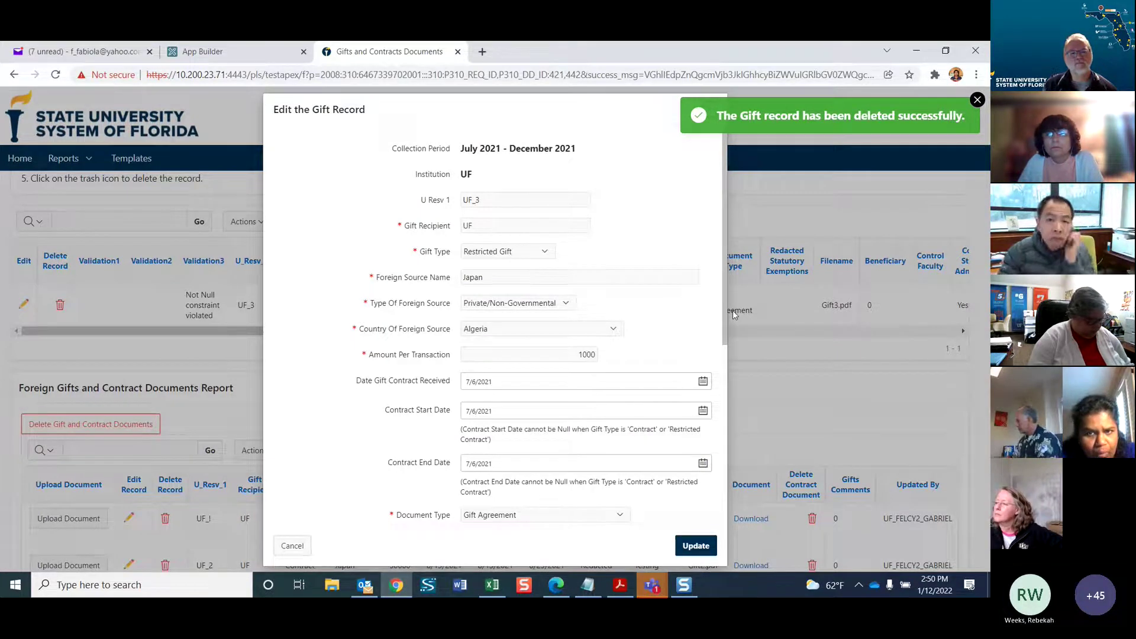
pyautogui.scroll(-3, 736, 321)
pyautogui.click(706, 543)
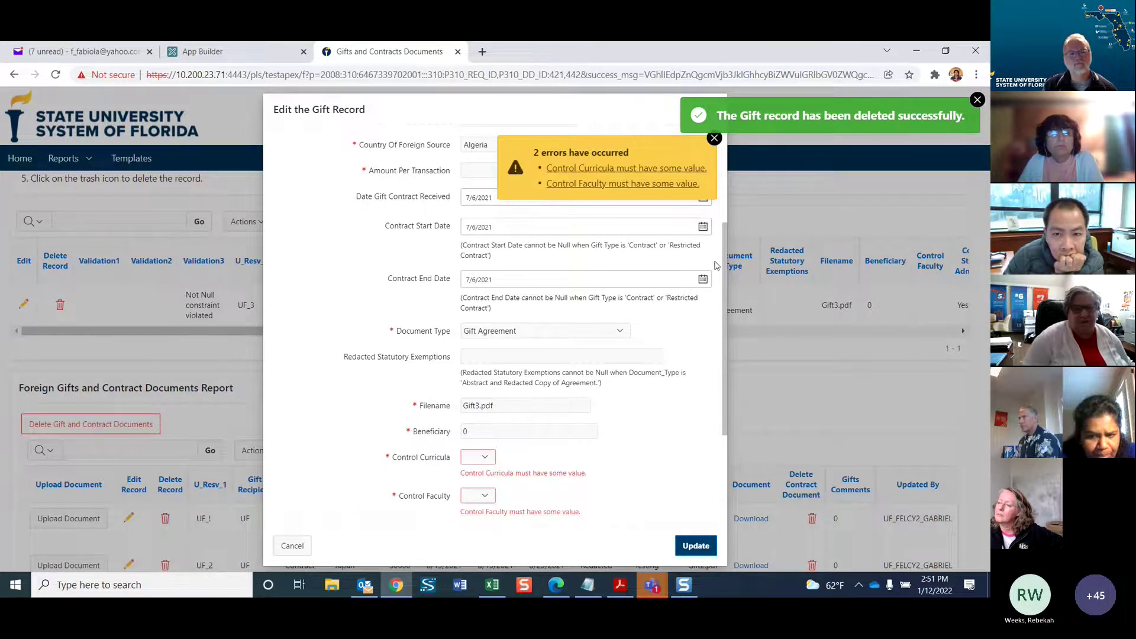
pyautogui.click(479, 457)
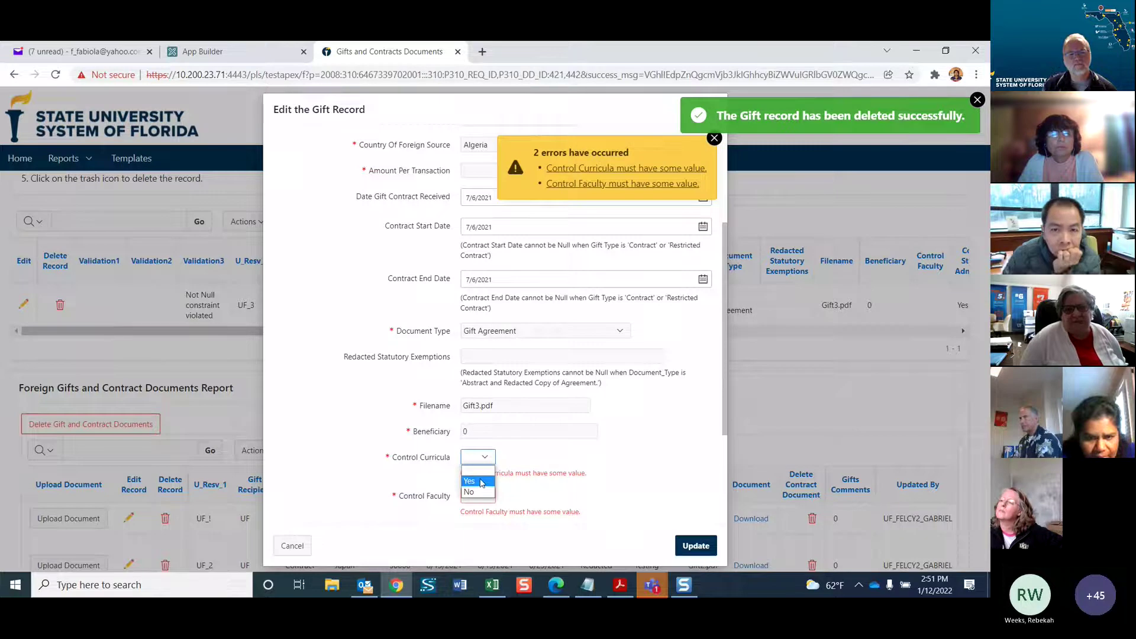
pyautogui.click(481, 480)
pyautogui.click(488, 496)
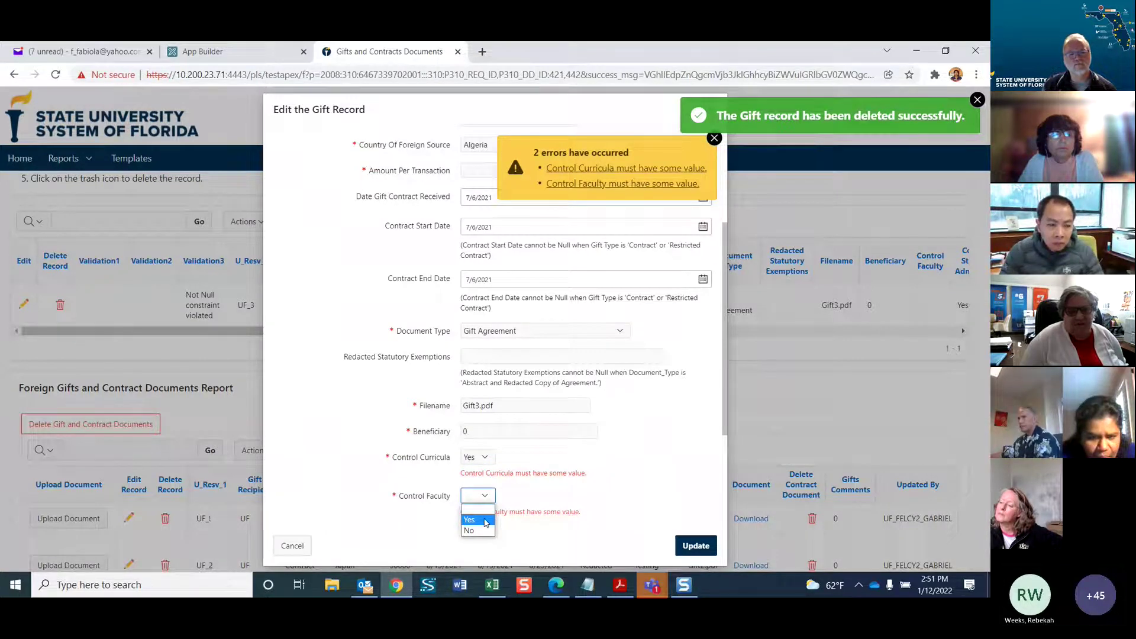
pyautogui.click(484, 521)
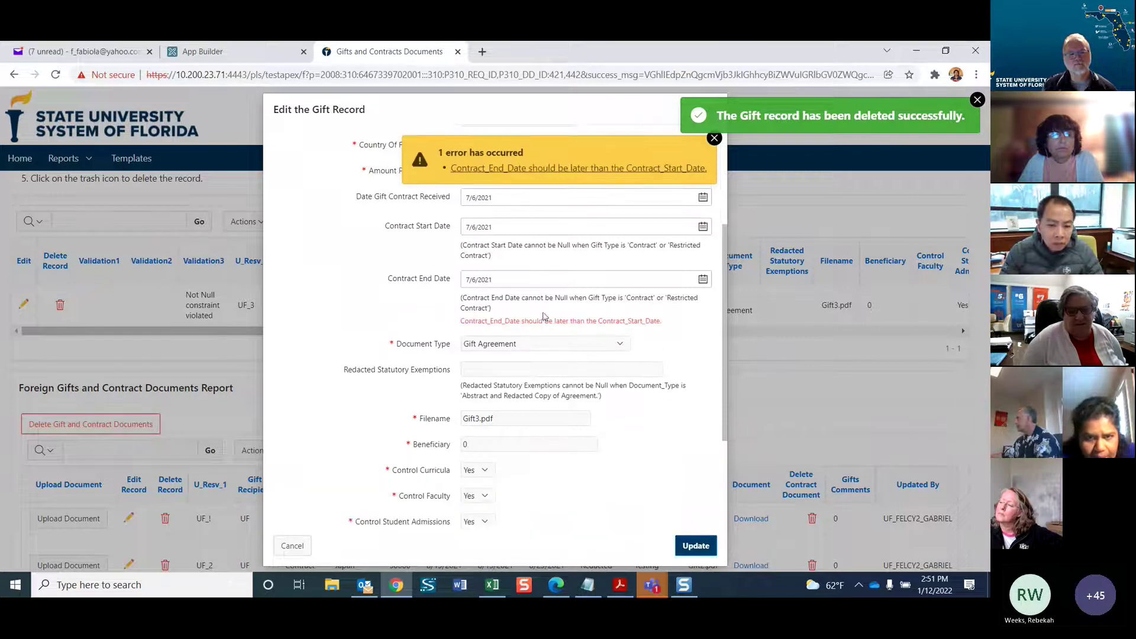
pyautogui.click(540, 281)
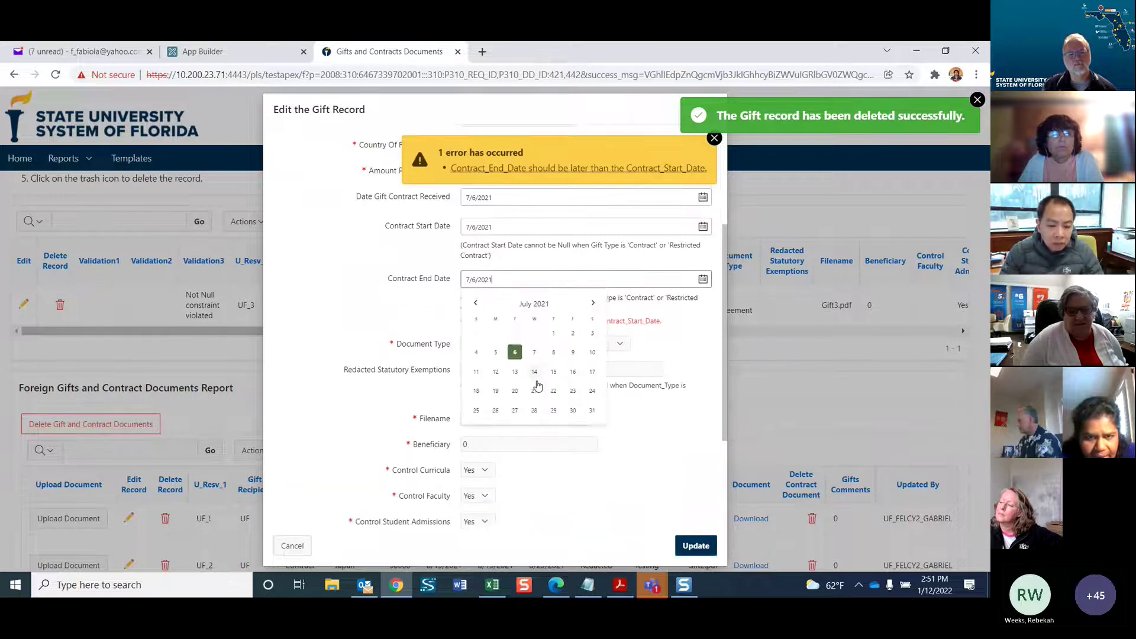
pyautogui.click(571, 412)
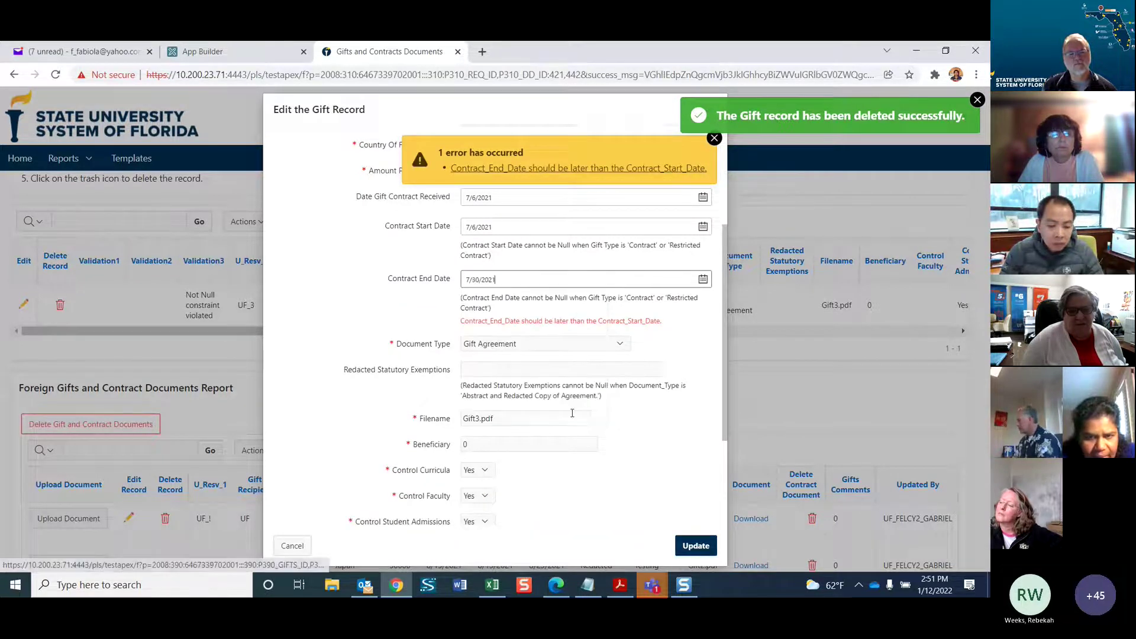
pyautogui.click(699, 547)
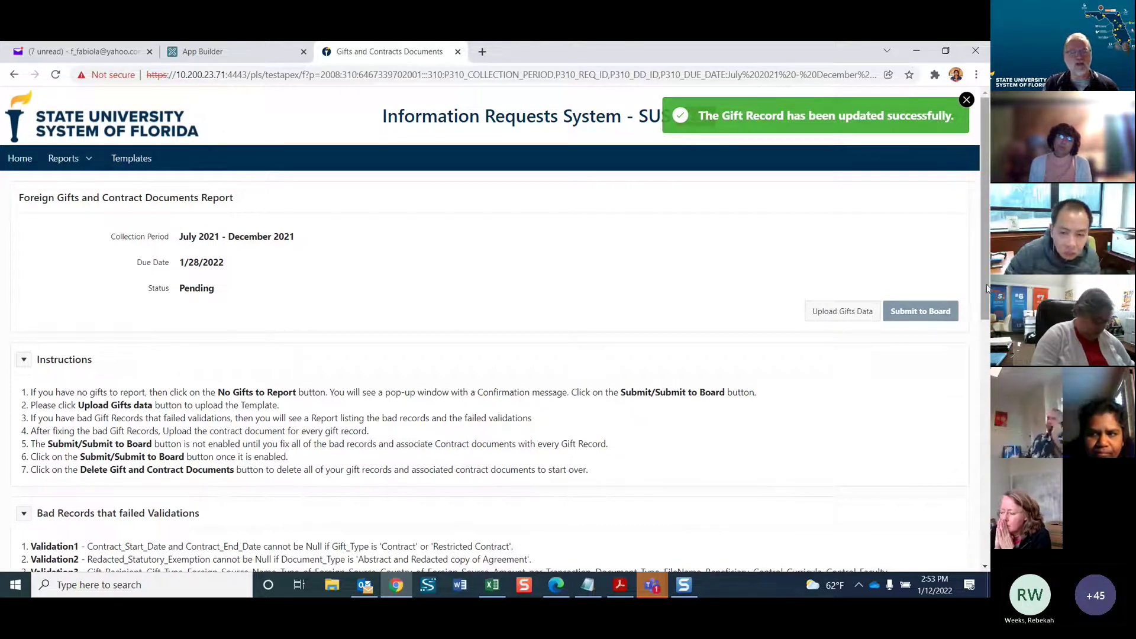
# Scroll between the Bad Records panel and gifts report to confirm no failed validations remain.
pyautogui.moveTo(985, 284); pyautogui.dragTo(986, 292)
pyautogui.scroll(-3, 491, 367)
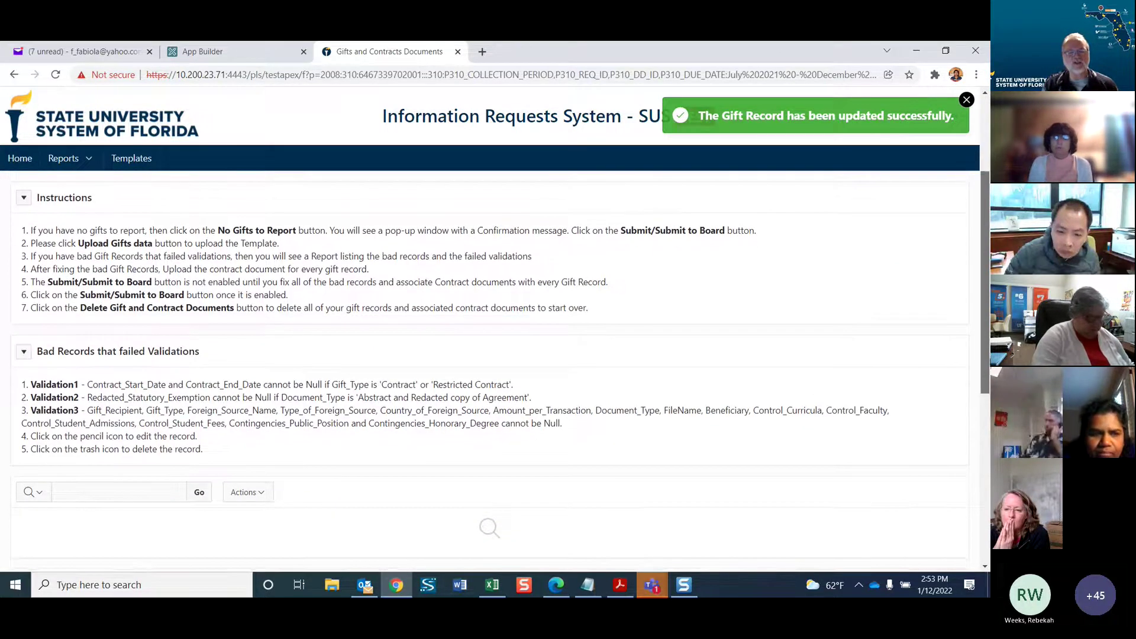
pyautogui.scroll(2, 981, 324)
pyautogui.scroll(-8, 981, 324)
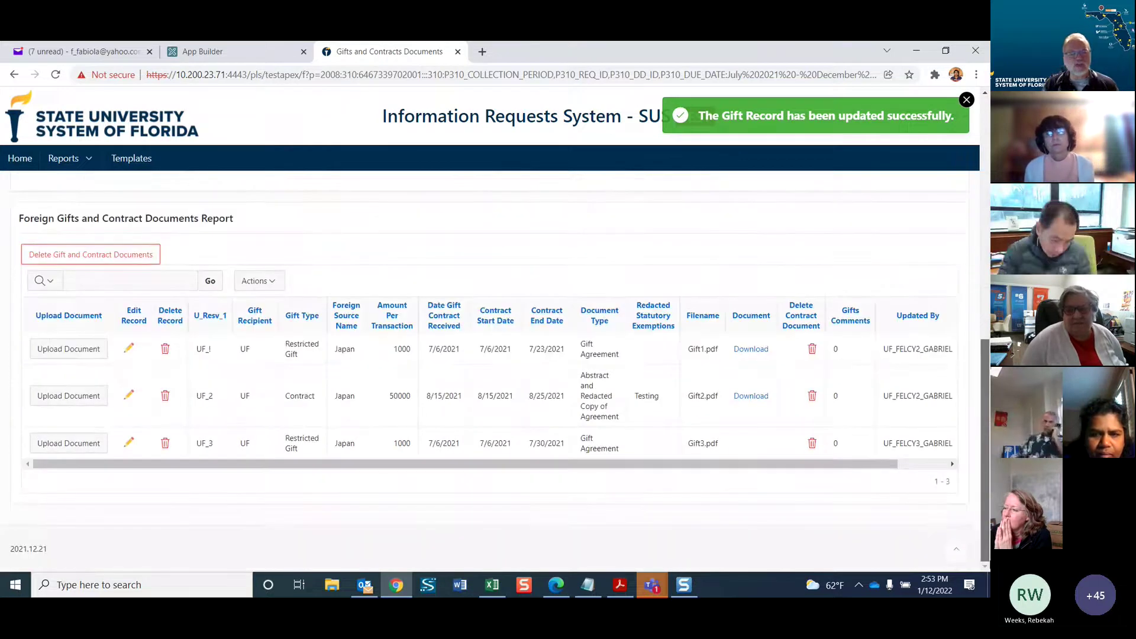
pyautogui.moveTo(982, 526); pyautogui.dragTo(958, 344)
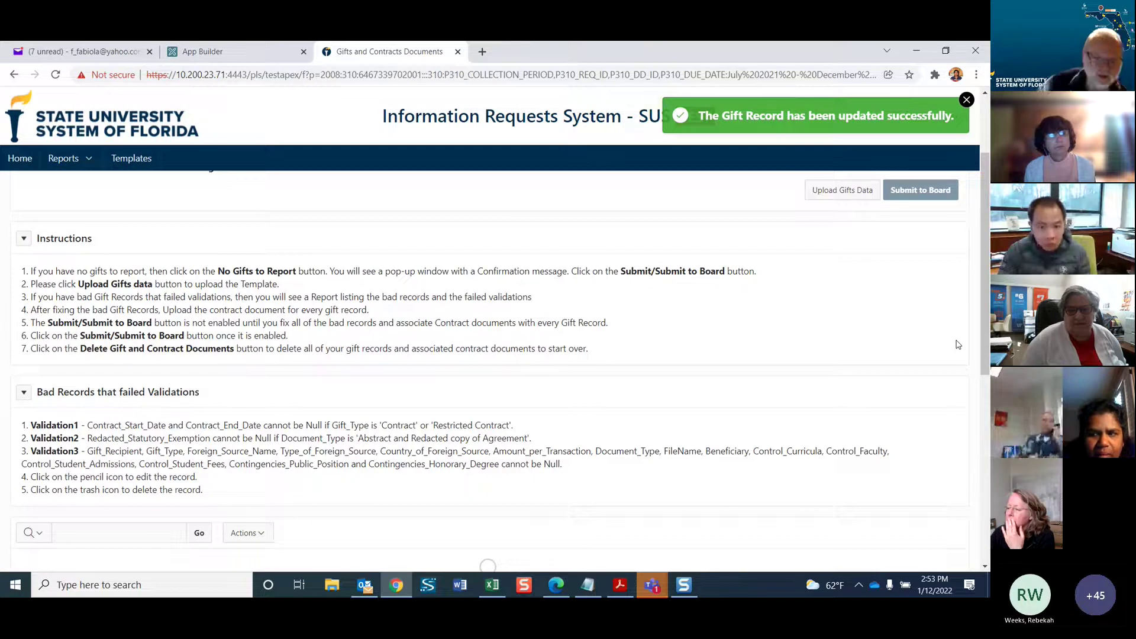
pyautogui.moveTo(985, 335); pyautogui.dragTo(986, 532)
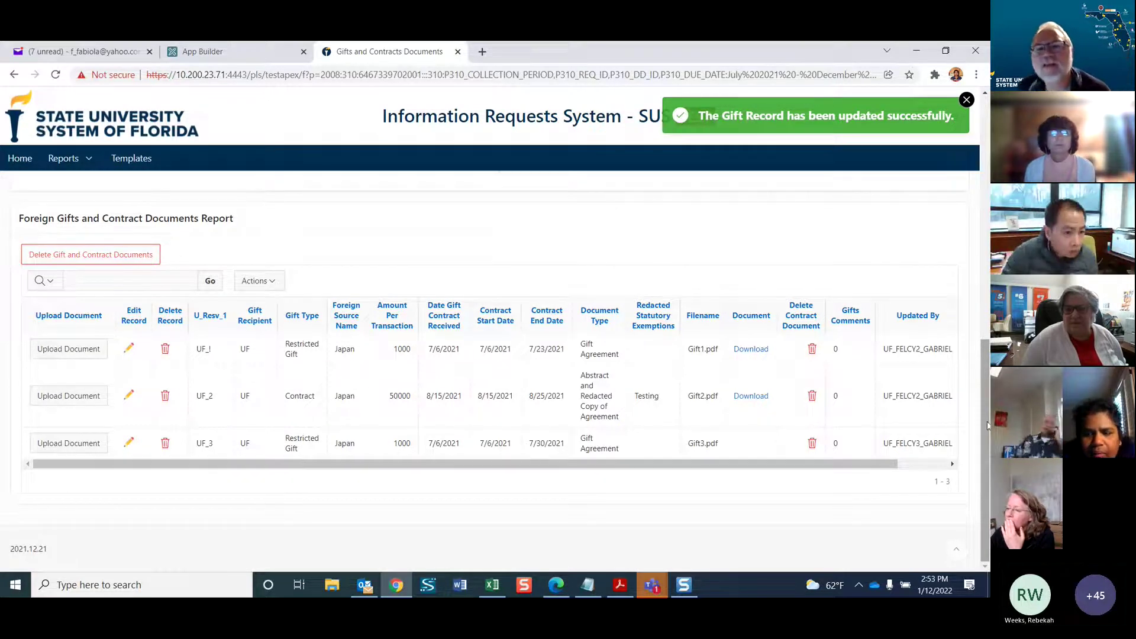
pyautogui.moveTo(987, 399); pyautogui.dragTo(978, 289)
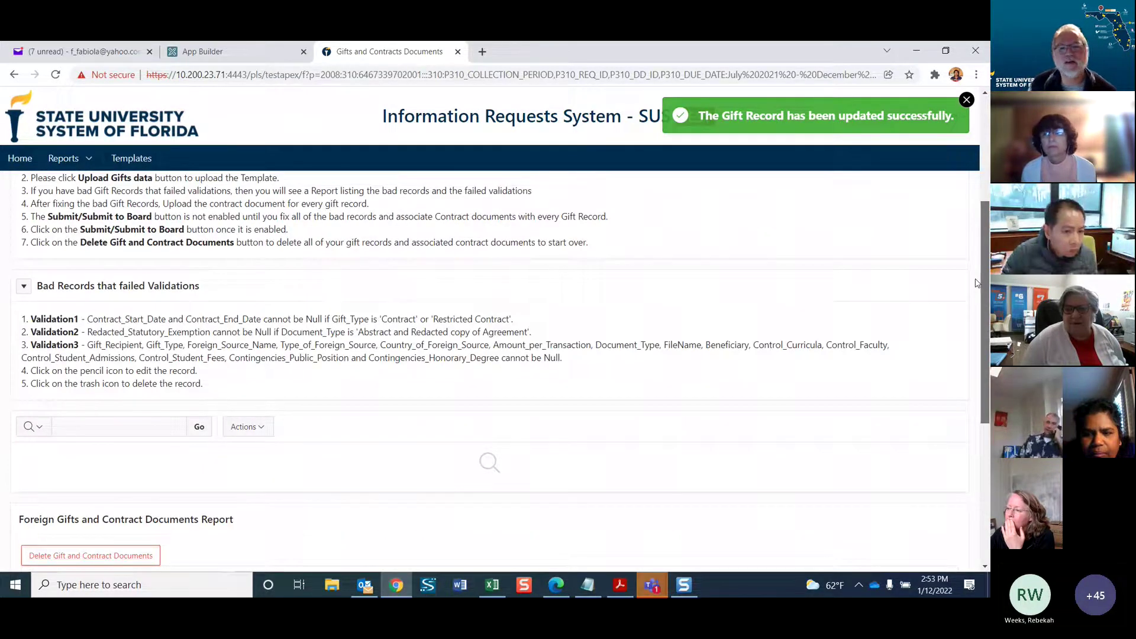
pyautogui.scroll(3, 977, 284)
pyautogui.scroll(-5, 977, 284)
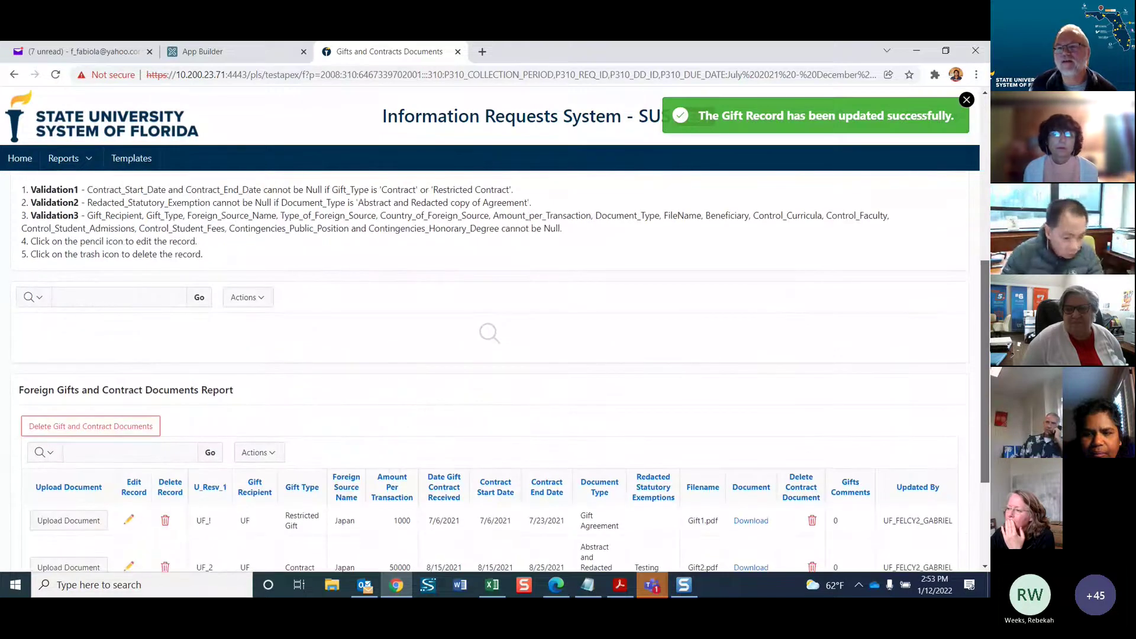
pyautogui.scroll(-2, 497, 372)
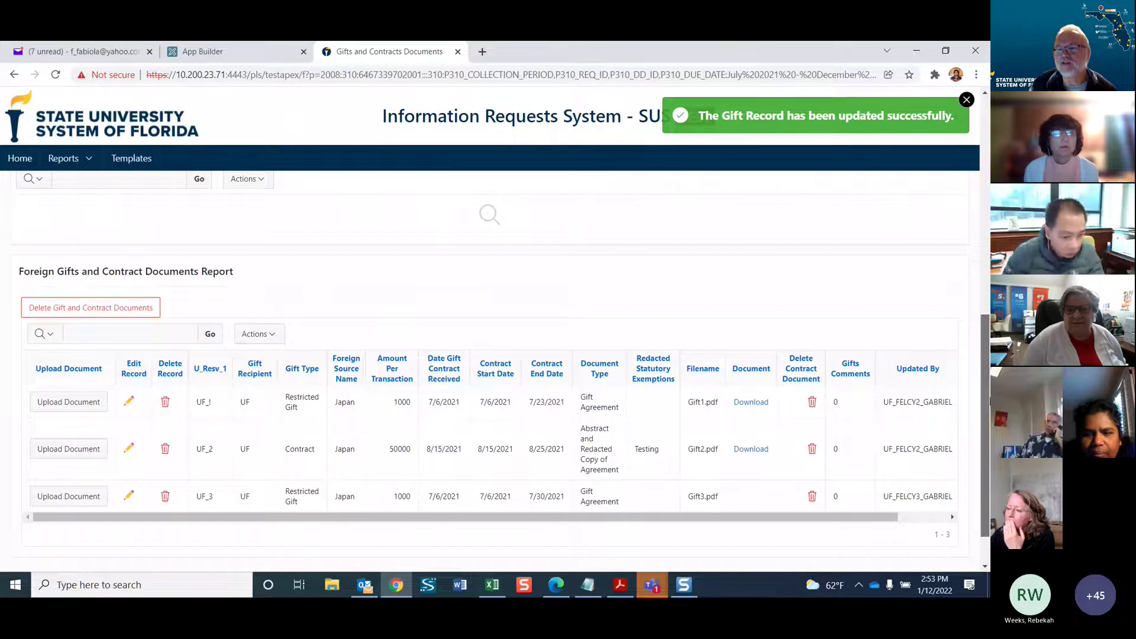
pyautogui.scroll(1, 986, 379)
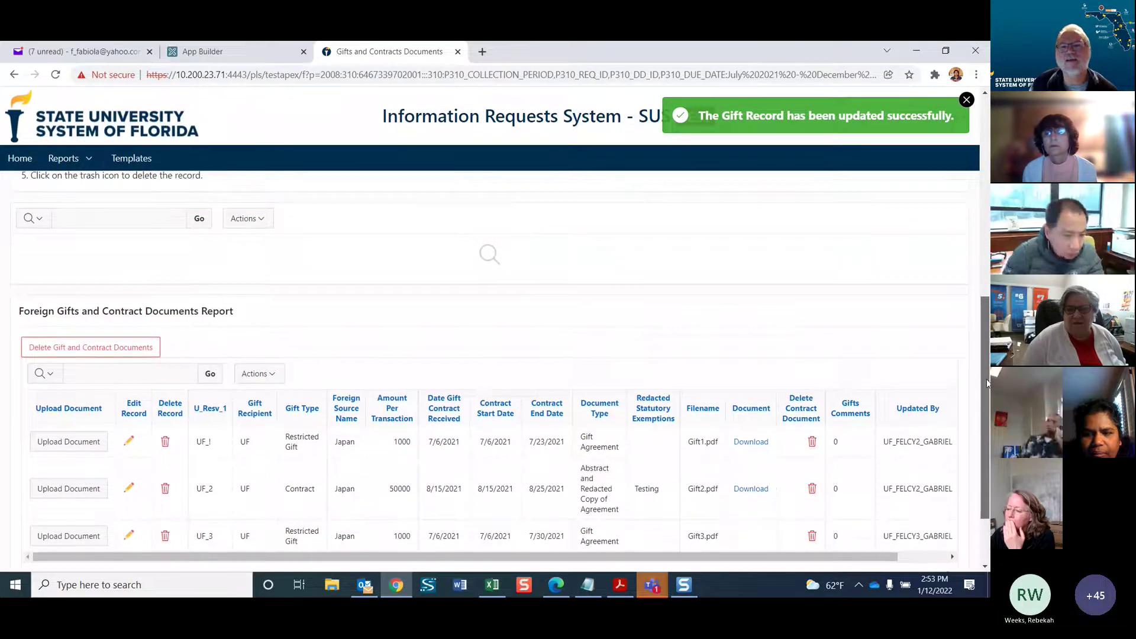
pyautogui.scroll(1, 986, 379)
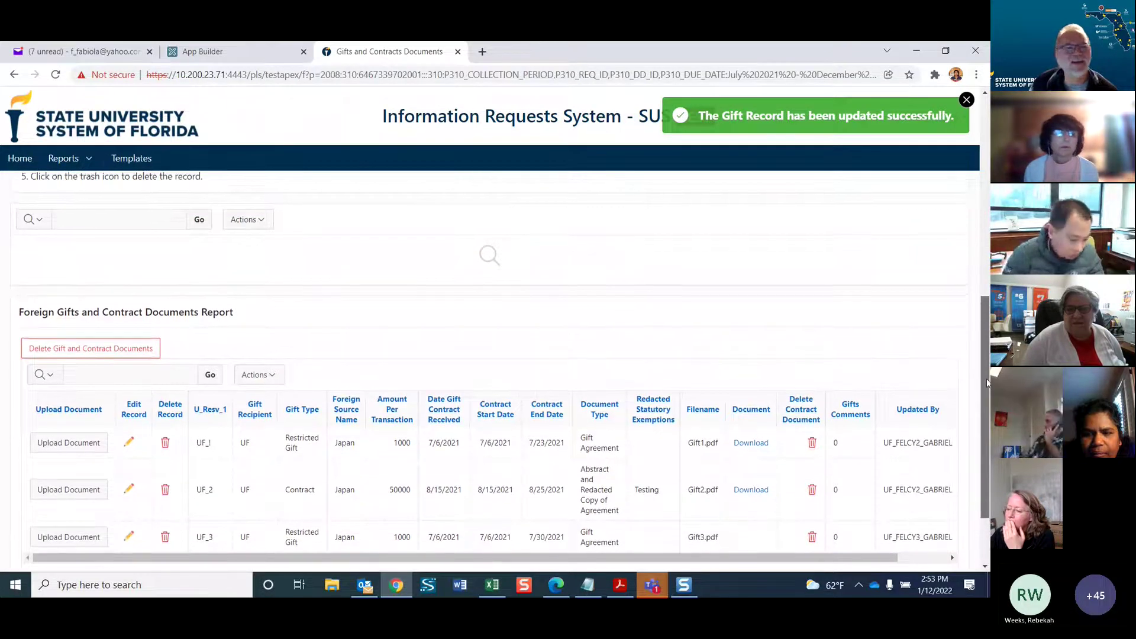
pyautogui.moveTo(985, 361); pyautogui.dragTo(983, 433)
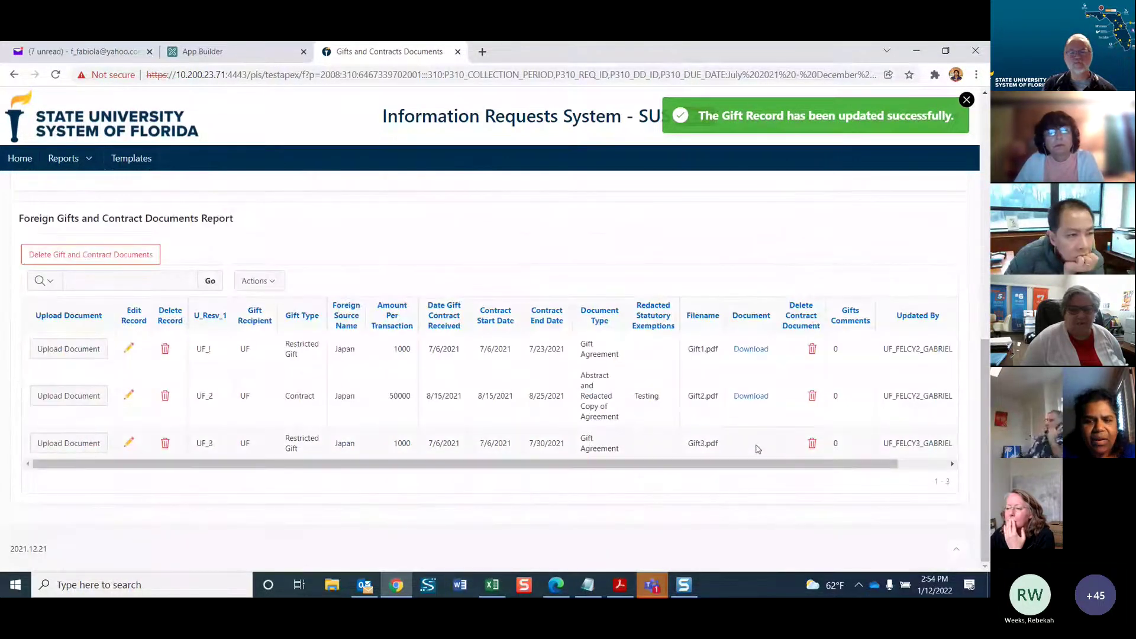
# Upload Gift3.pdf from Documents > Gifts as the contract document for record UF_3.
pyautogui.click(61, 443)
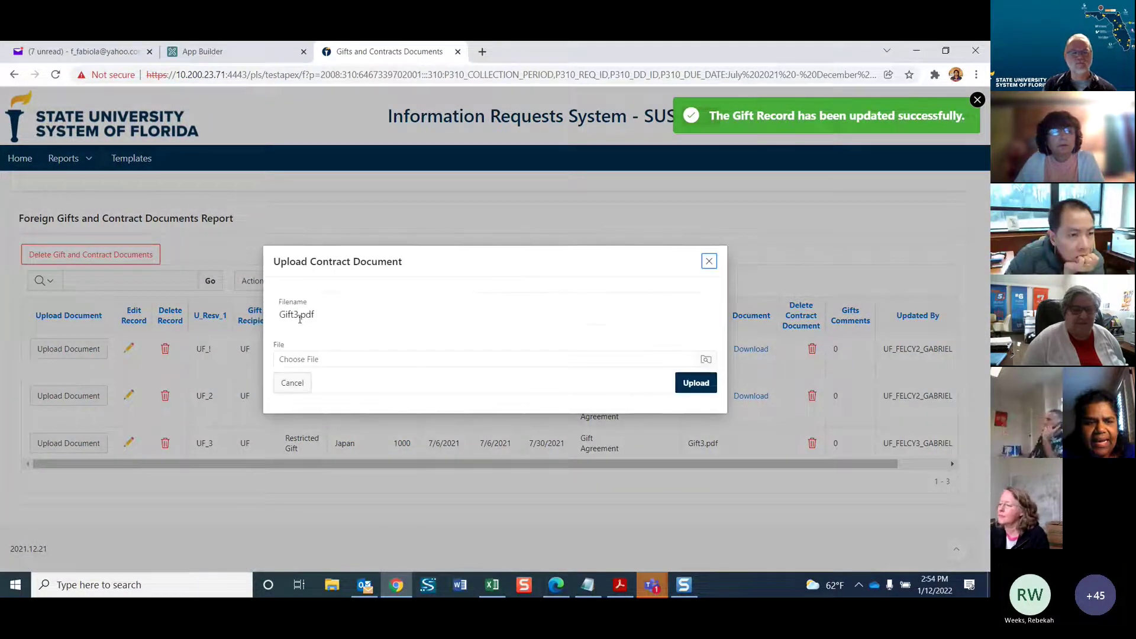
pyautogui.click(704, 361)
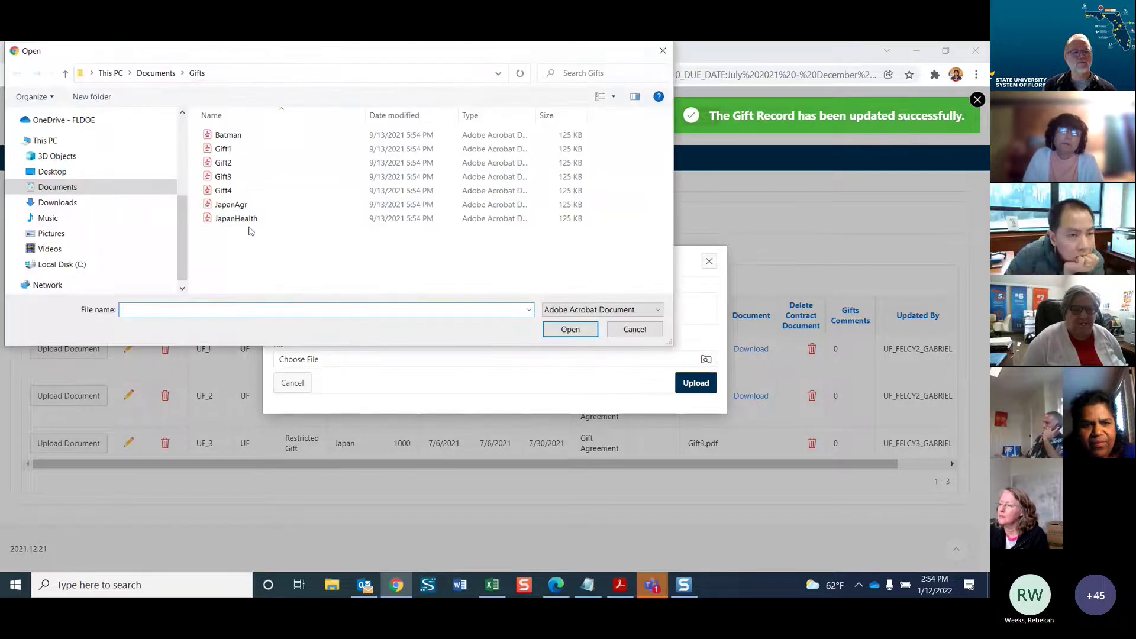
pyautogui.click(227, 176)
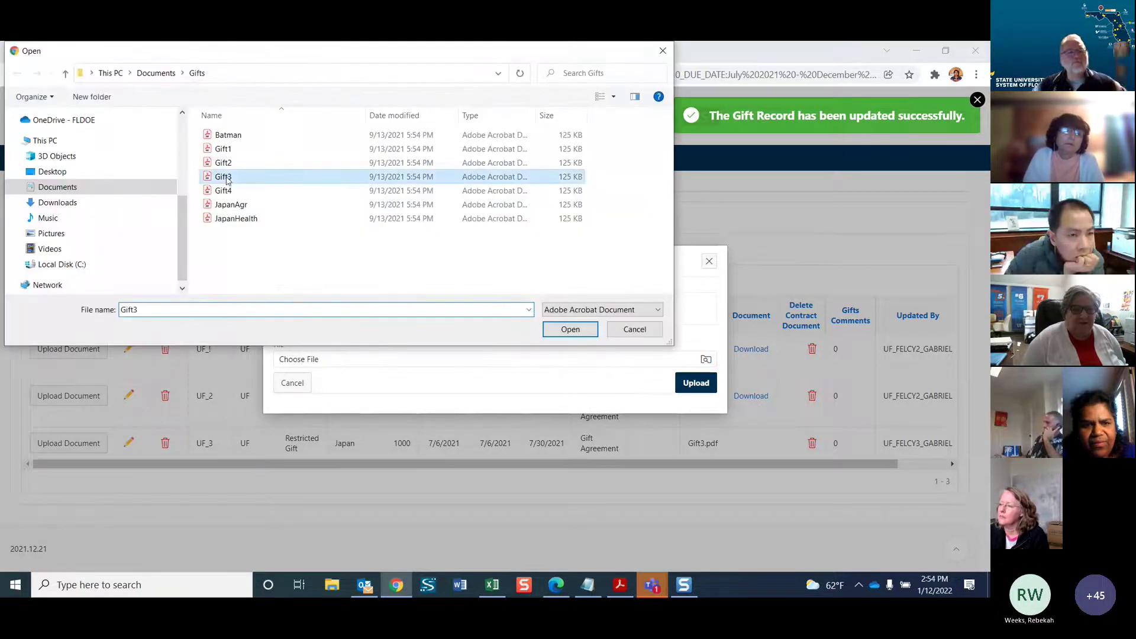
pyautogui.click(571, 330)
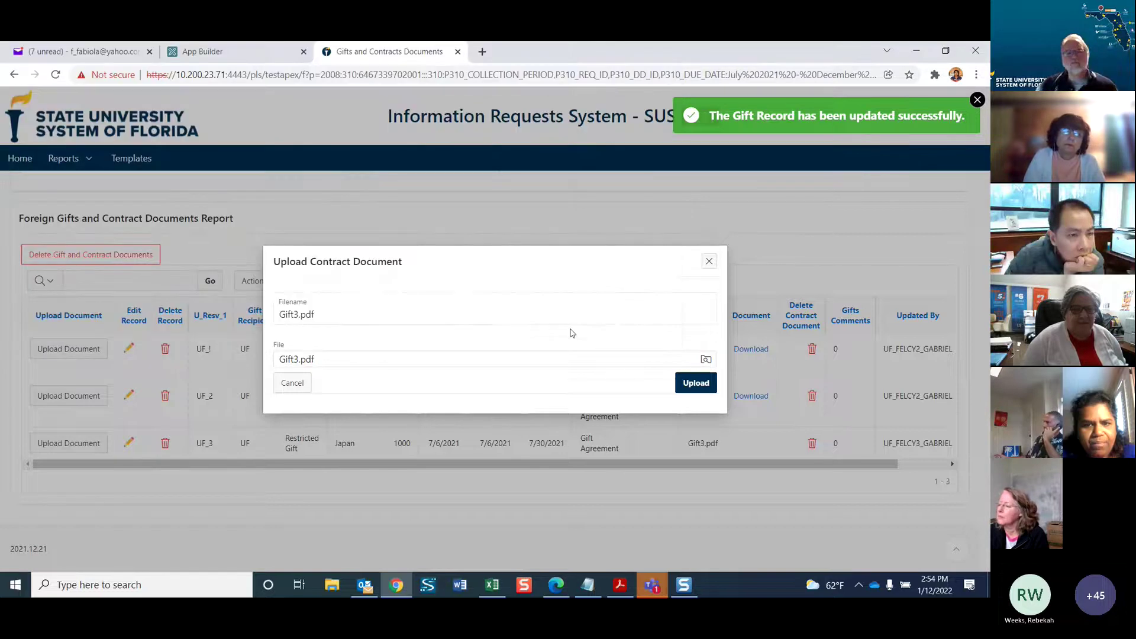
pyautogui.click(696, 384)
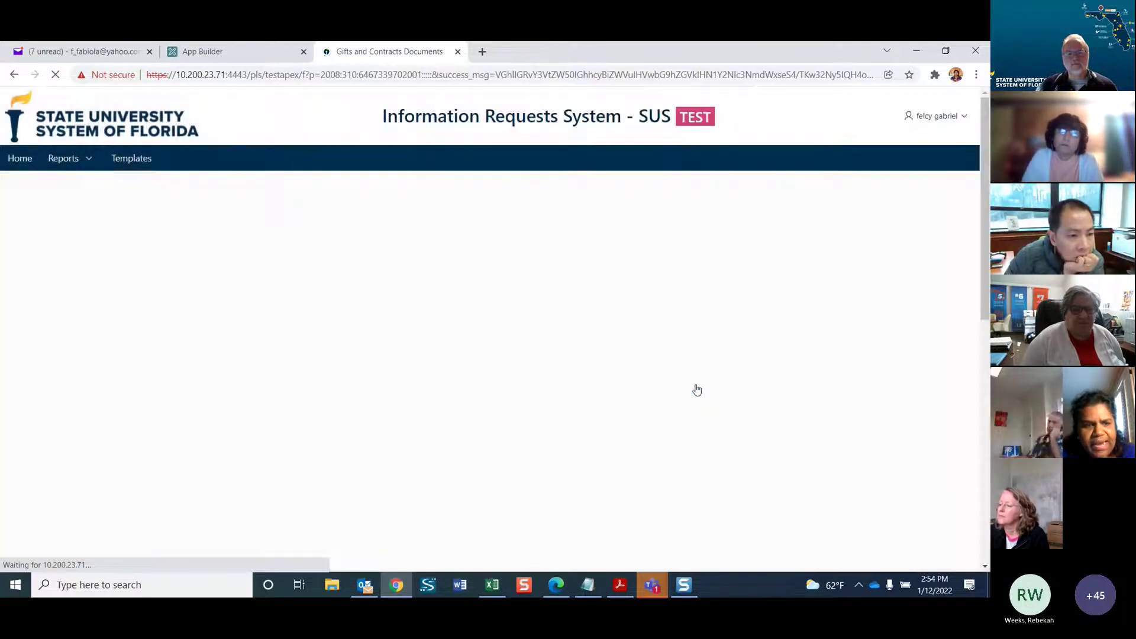
pyautogui.scroll(-10, 697, 389)
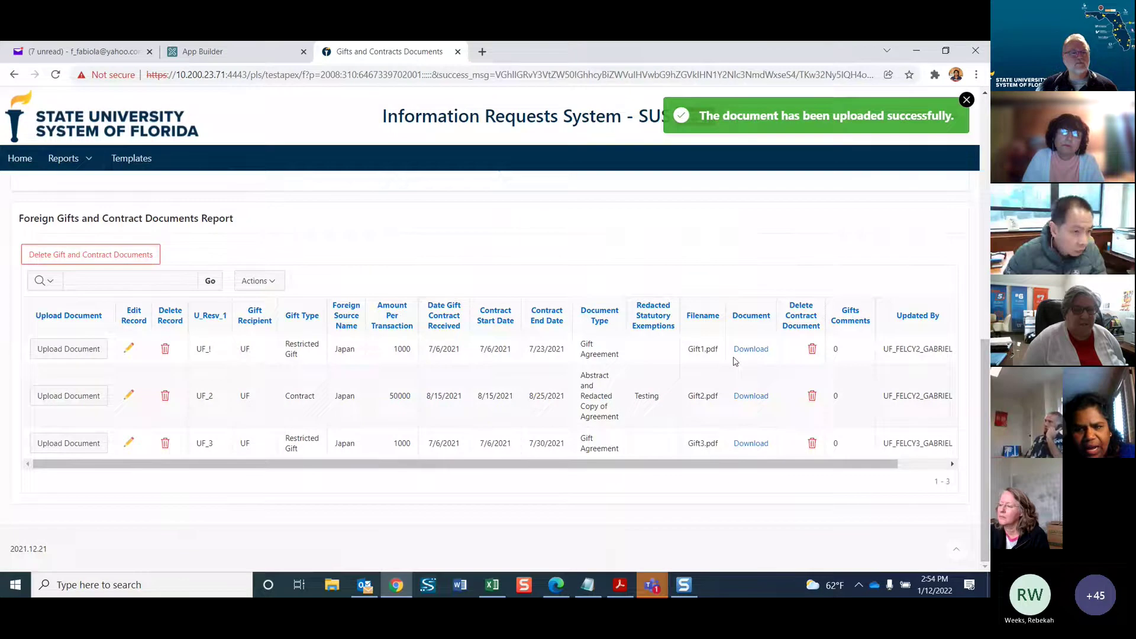
pyautogui.moveTo(986, 449); pyautogui.dragTo(985, 232)
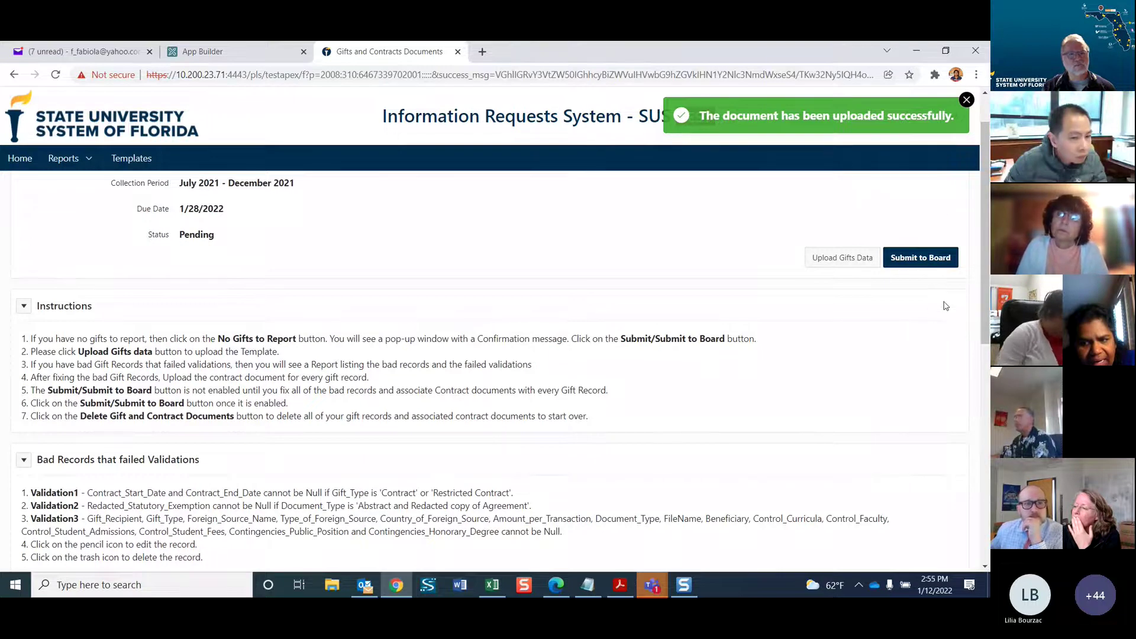
# Submit the foreign gifts data to the Board Office and view the newest Outlook notification.
pyautogui.click(930, 257)
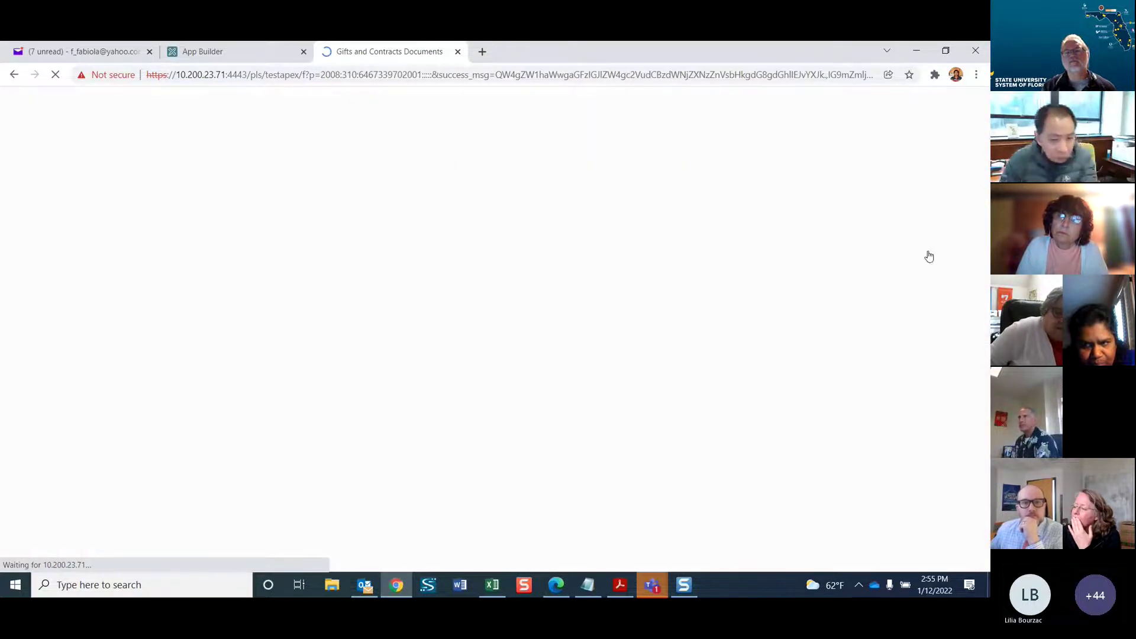
pyautogui.click(365, 586)
pyautogui.press('Up')
pyautogui.press('Up')
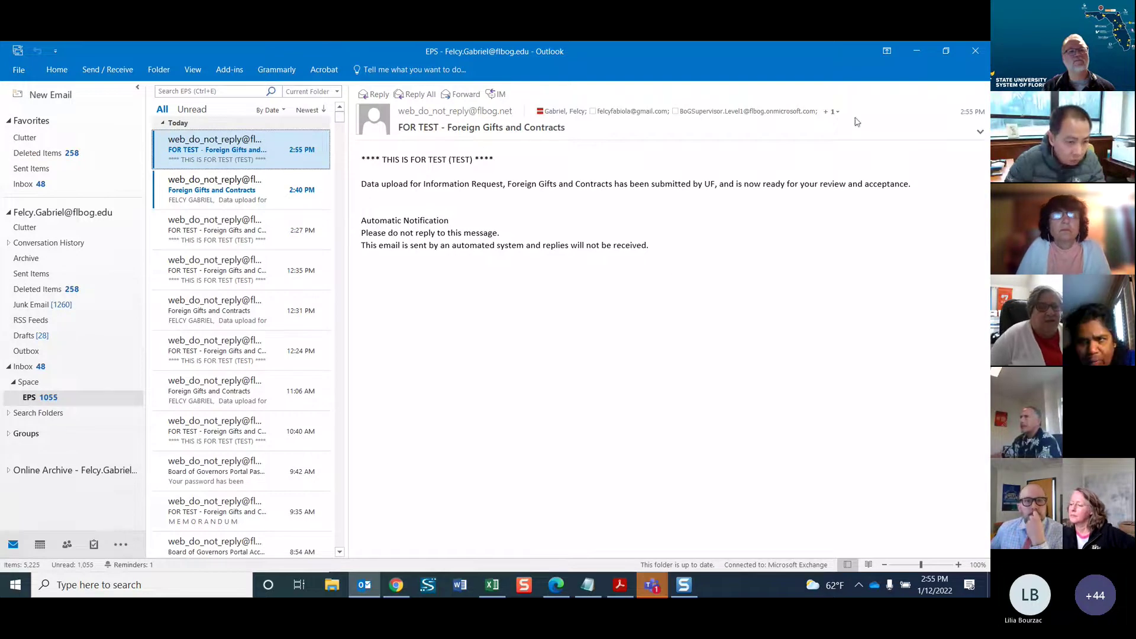
# Minimize Outlook after reading the 2:55 PM Foreign Gifts and Contracts notification.
pyautogui.click(919, 48)
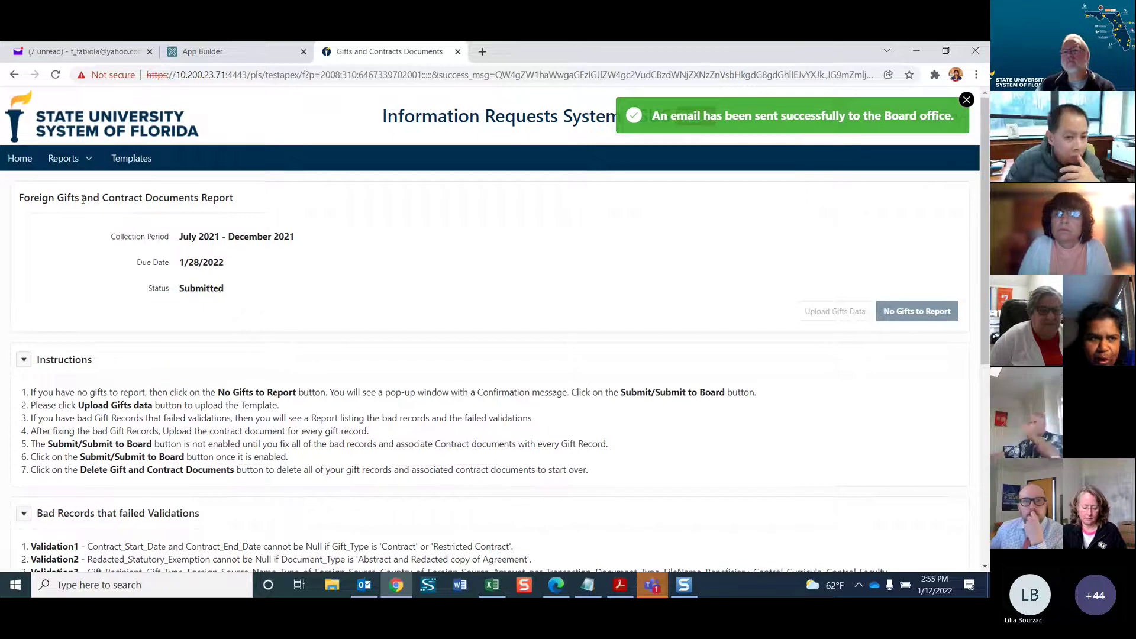
# Go to the home page showing Foreign Gifts and Contracts as Submitted, then expand Reports > OIGC.
pyautogui.click(26, 165)
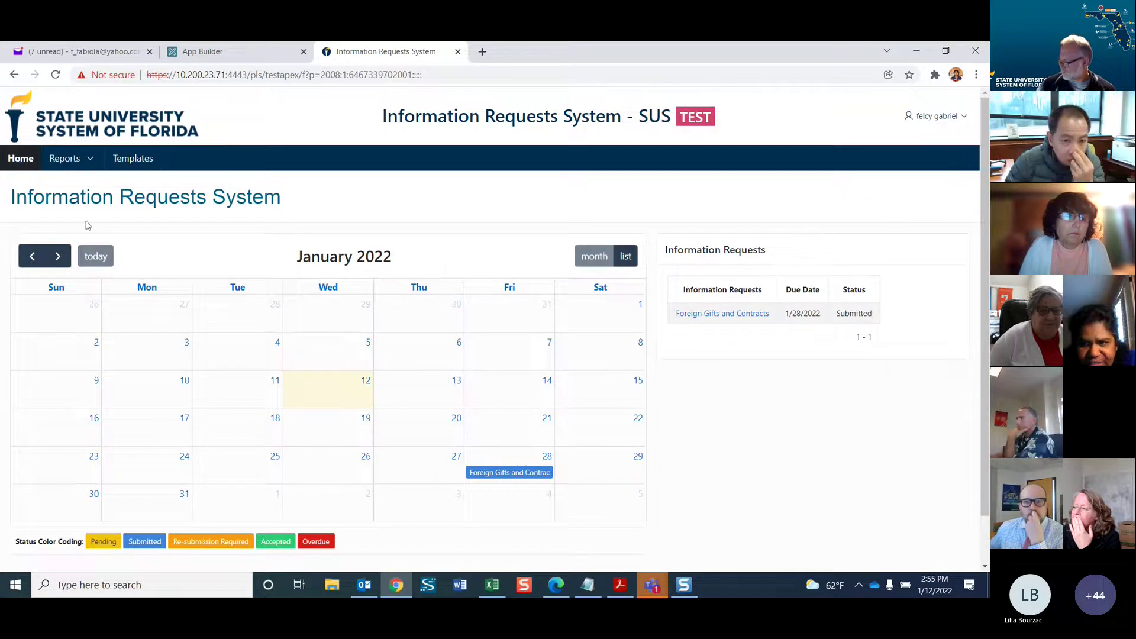
pyautogui.click(91, 165)
pyautogui.moveTo(94, 212)
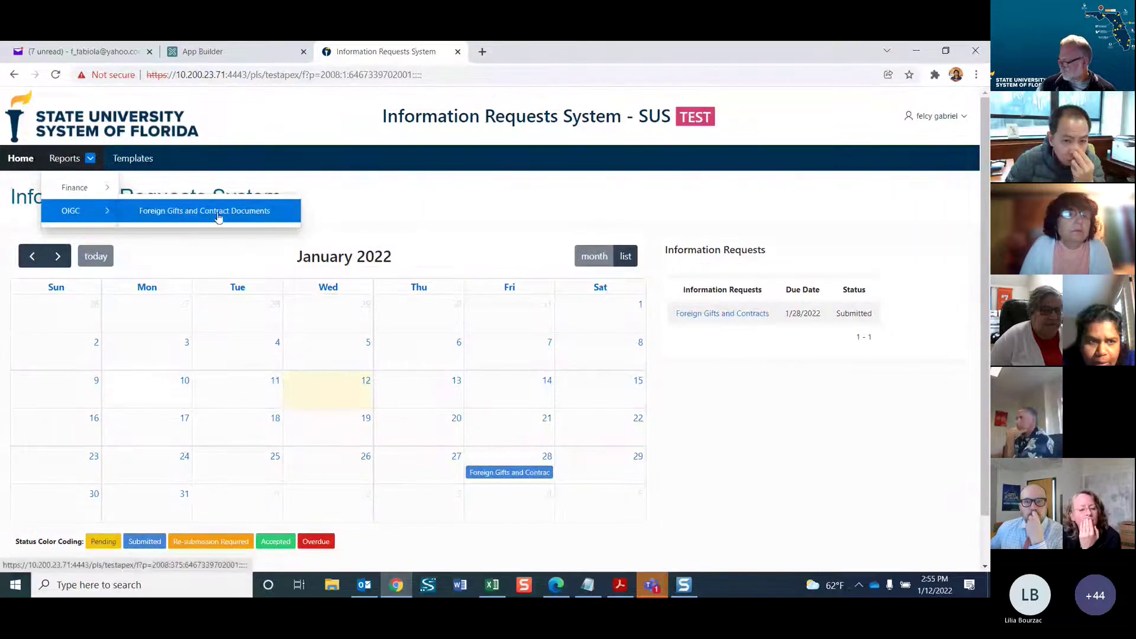
# Open the Foreign Gifts and Contract Documents report listing submitted records UF_1 through UF_3.
pyautogui.click(219, 216)
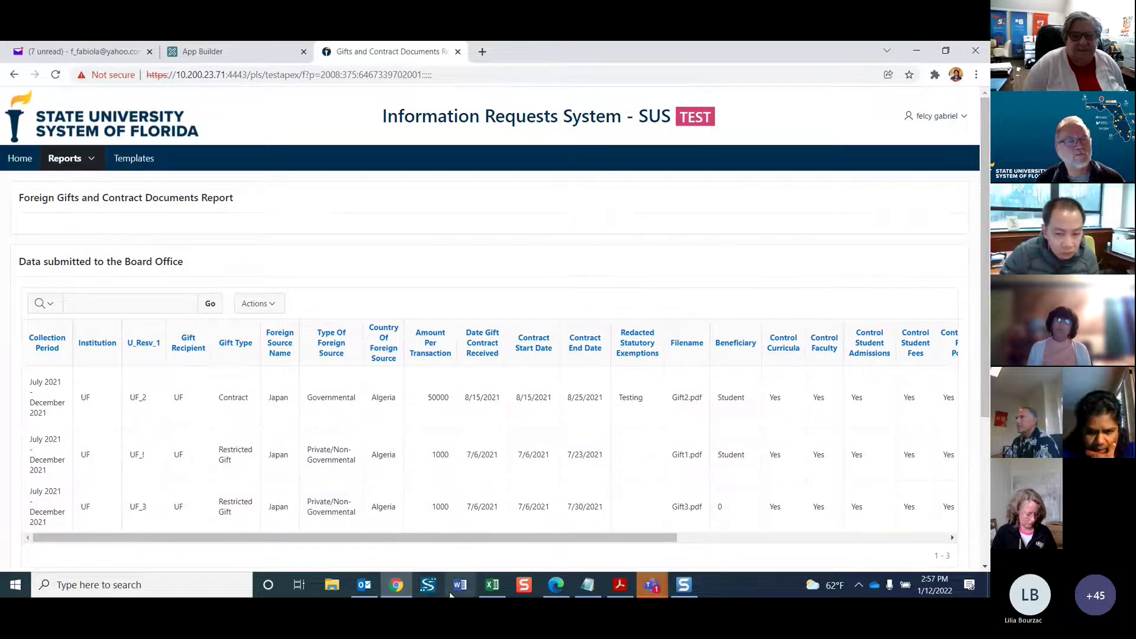
pyautogui.moveTo(563, 595)
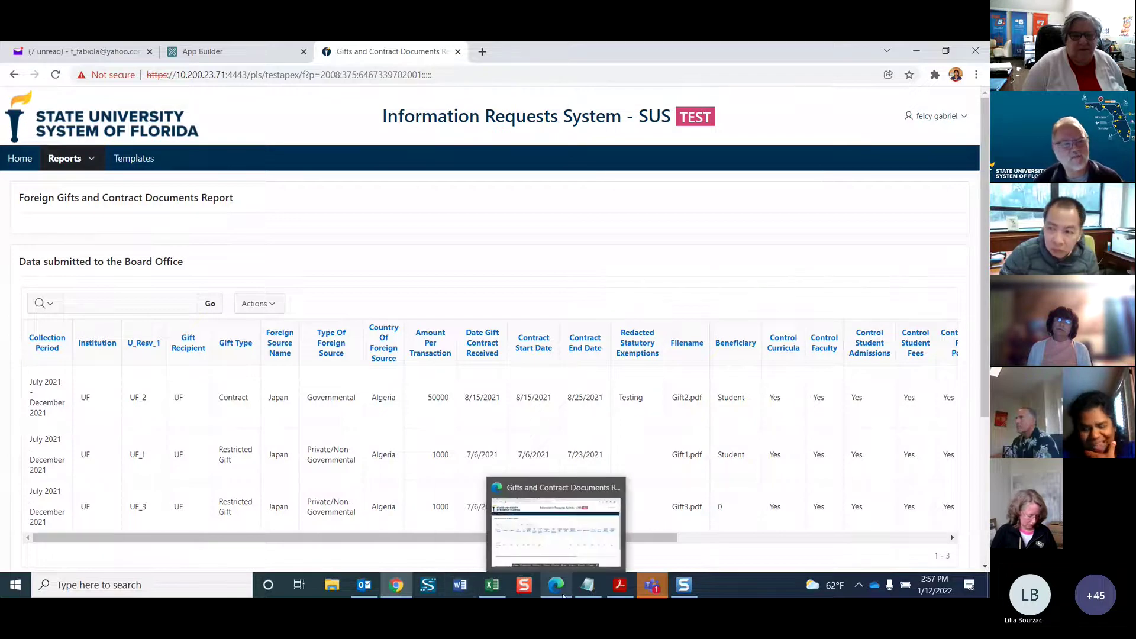
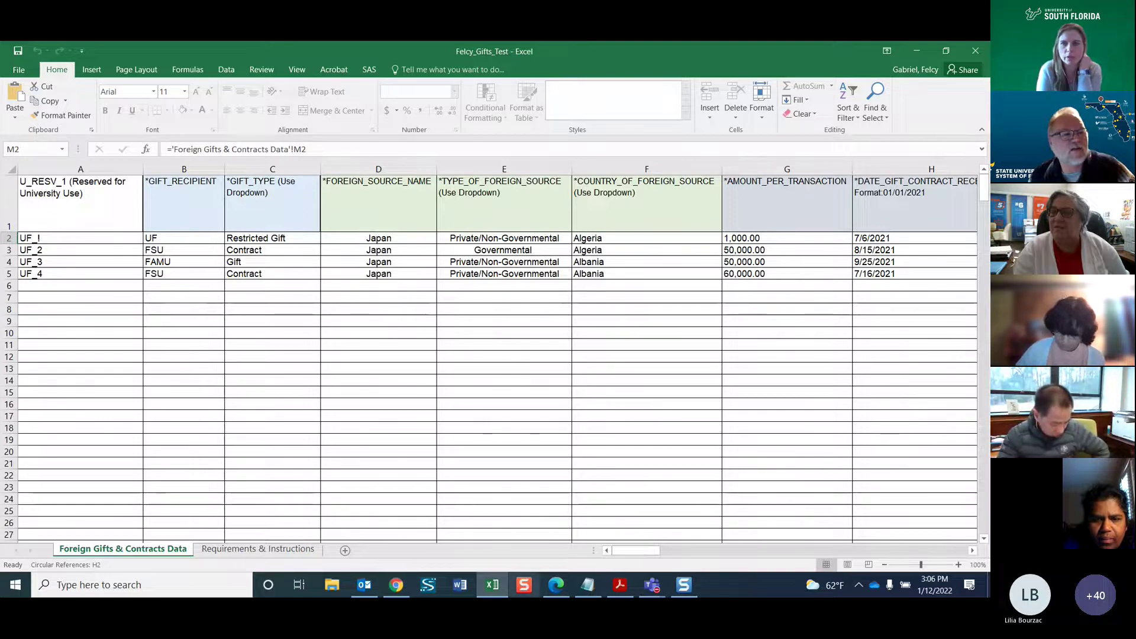
# Bring the Edge 'Gifts and Contract Documents' report page, with its one FPU row, in front of Excel.
pyautogui.click(556, 585)
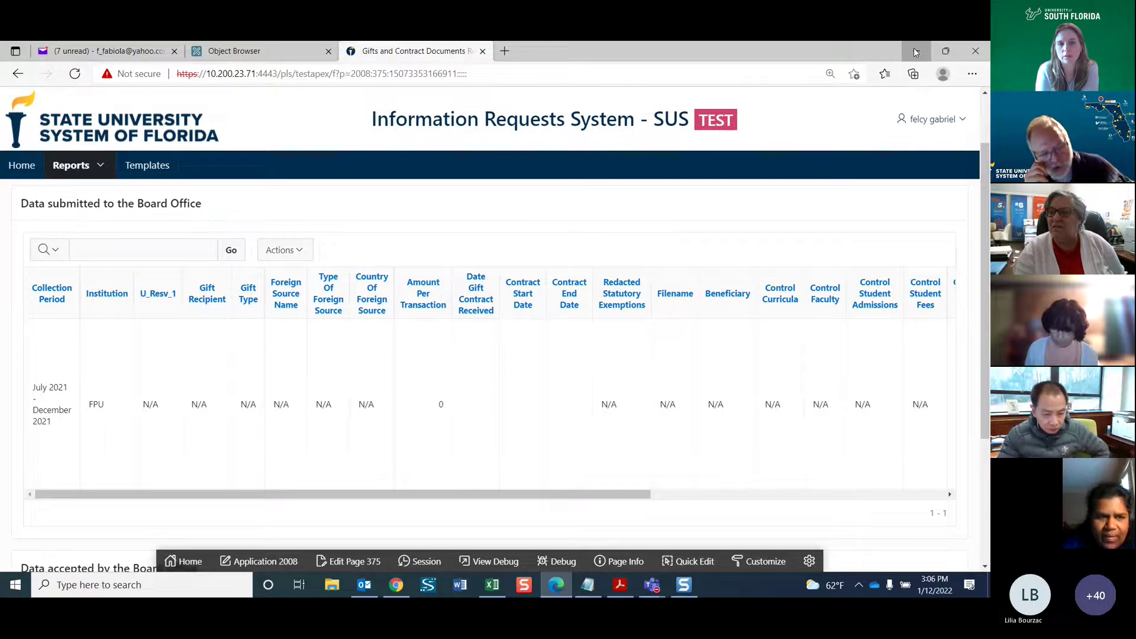
# Minimize the Edge report window to reveal the Excel workbook with the four gift rows.
pyautogui.click(915, 52)
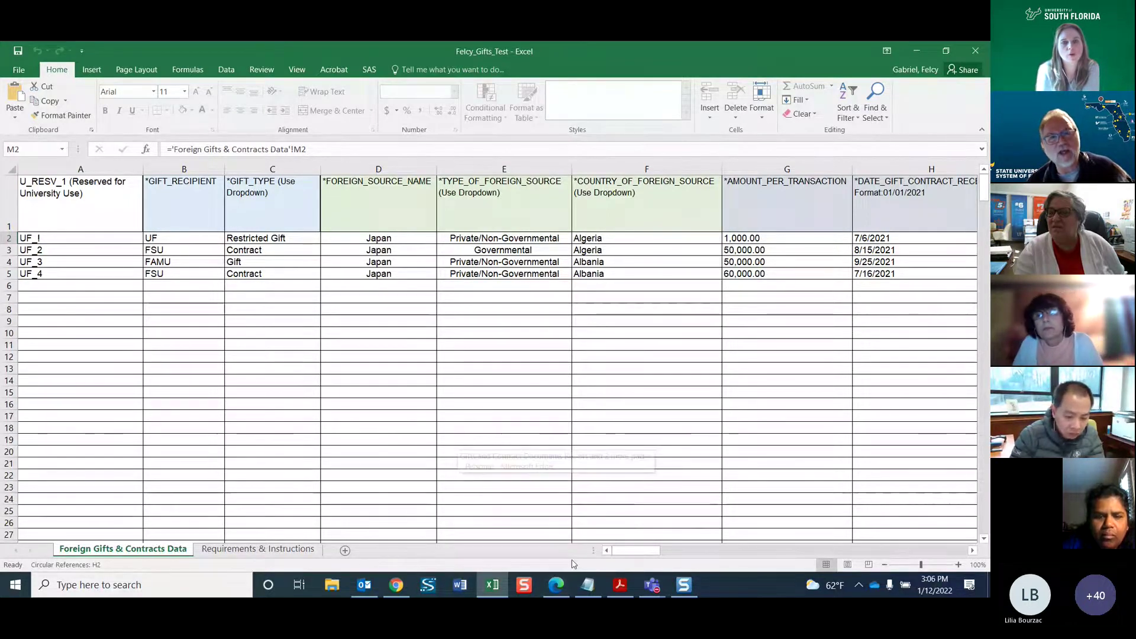
# Switch back to the Edge 'Gifts and Contract Documents' page listing the single N/A FPU row.
pyautogui.moveTo(554, 585)
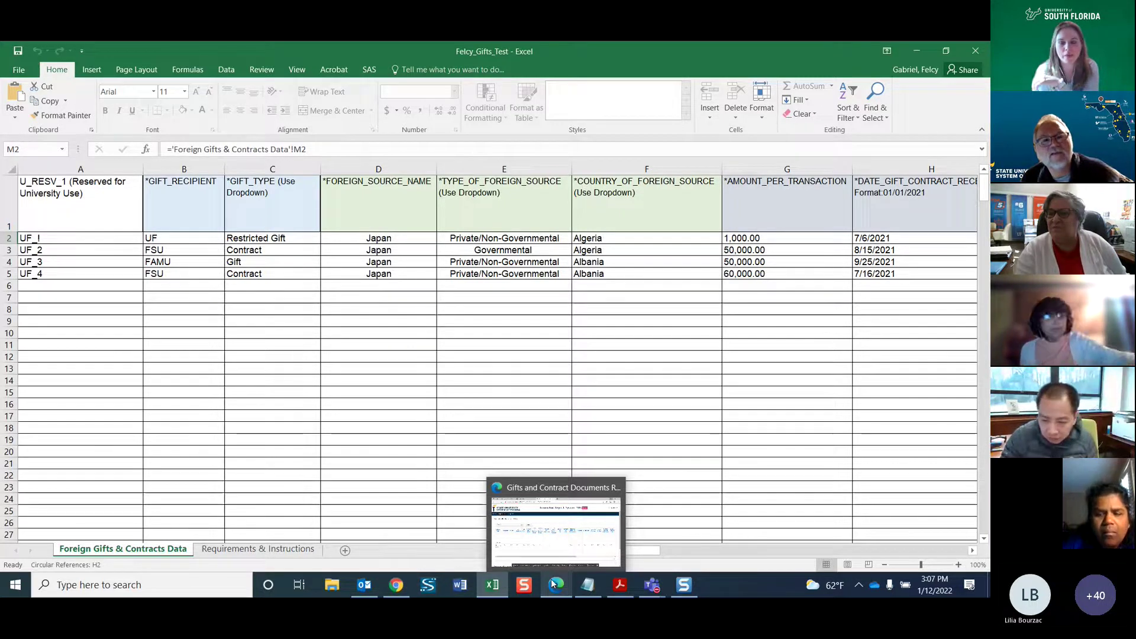
pyautogui.moveTo(651, 584)
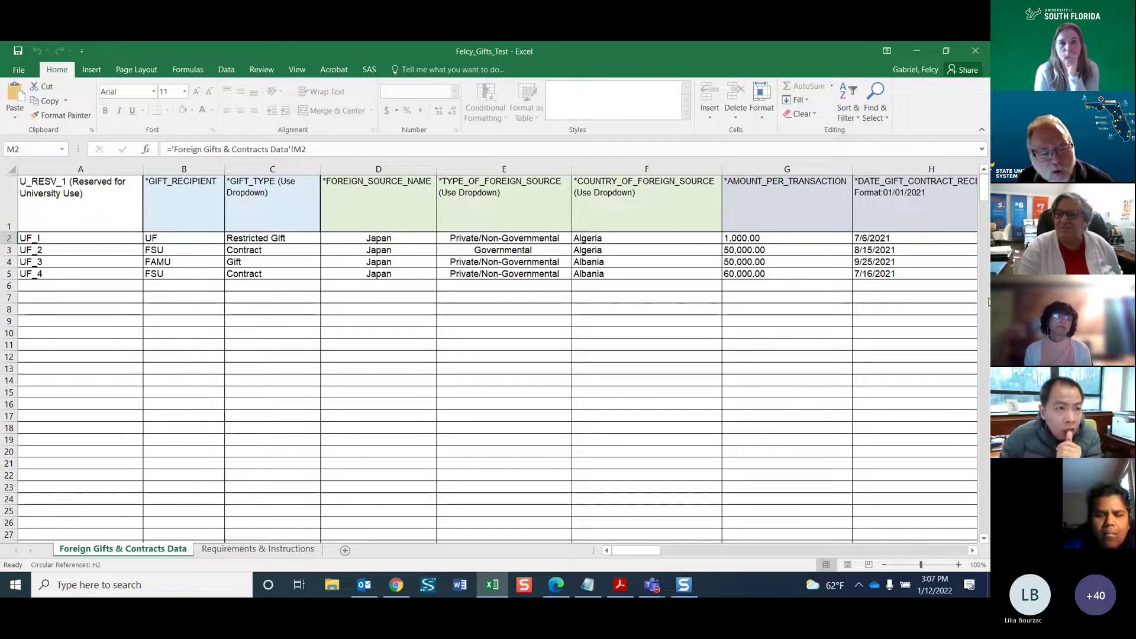
pyautogui.click(564, 592)
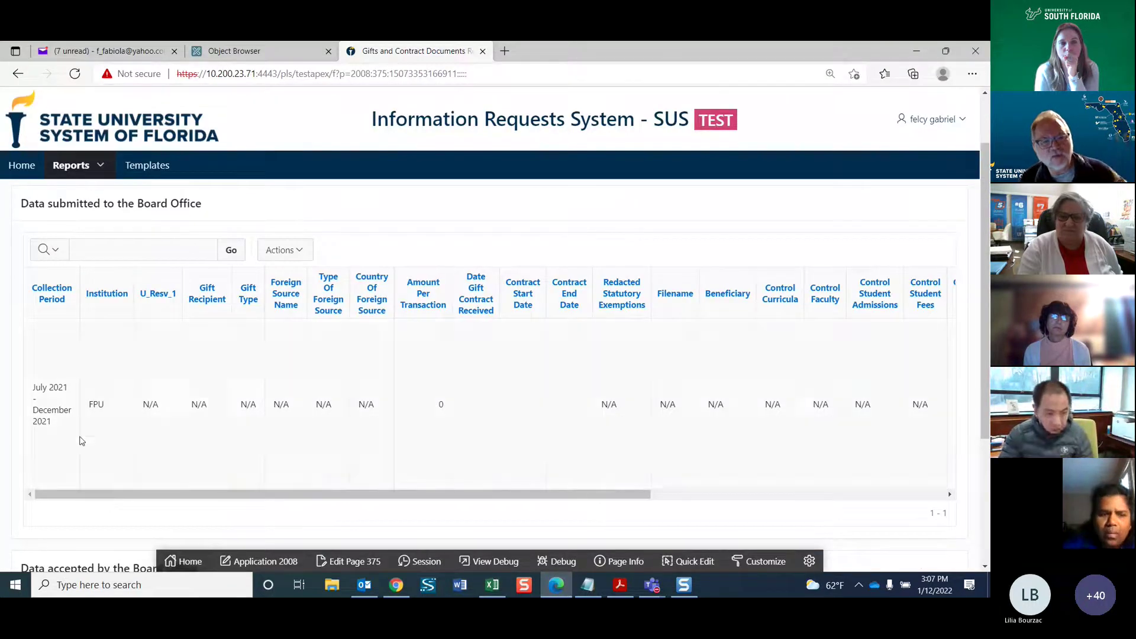
# Show the Chrome Foreign Gifts report from the top, with rows UF_2, UF_1 and UF_3.
pyautogui.click(397, 592)
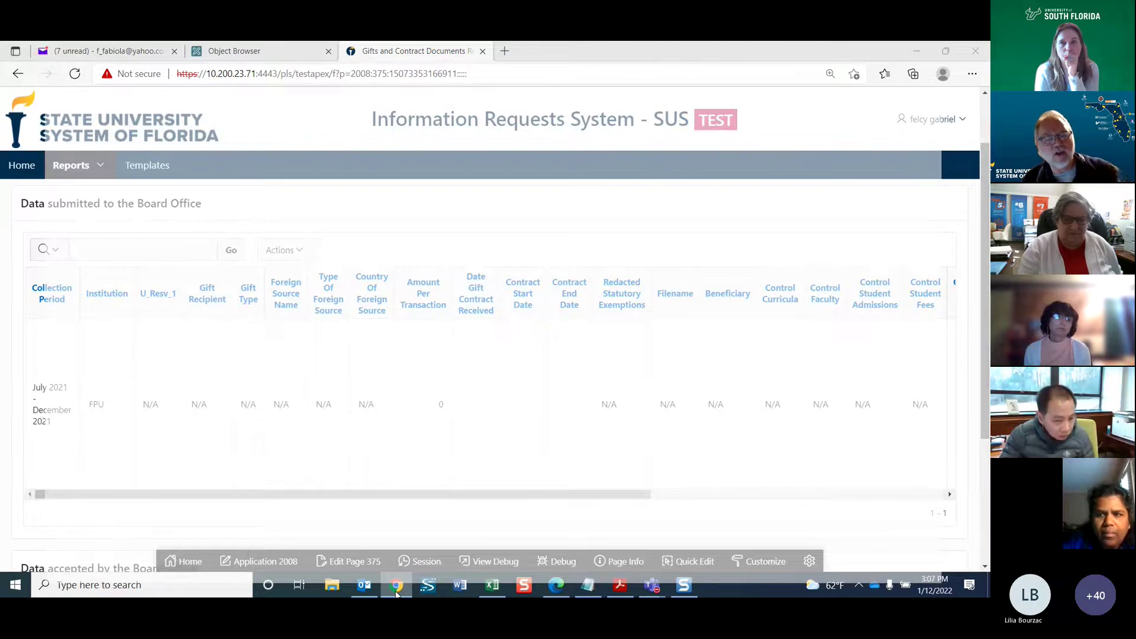
pyautogui.click(984, 195)
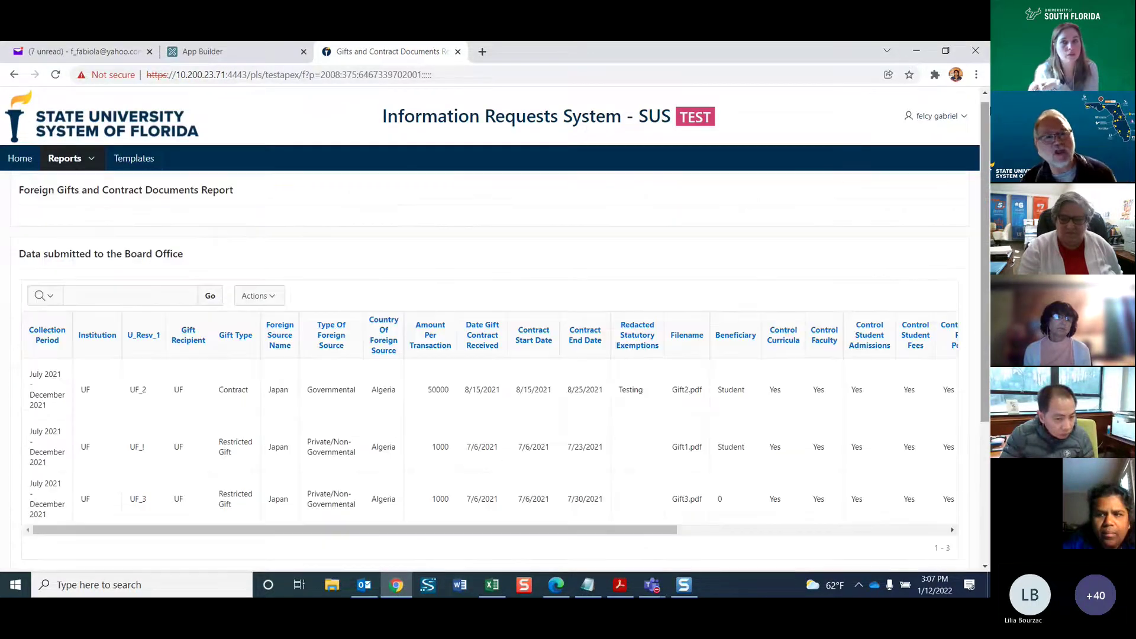